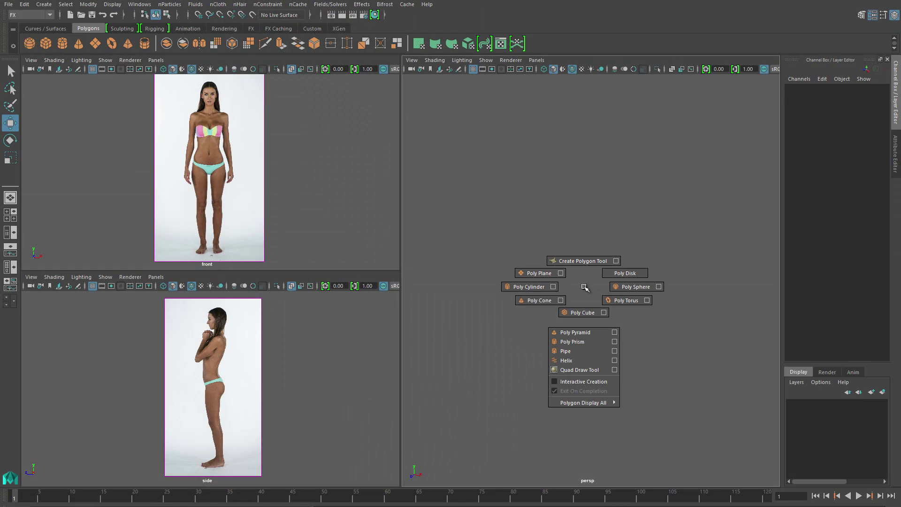
- Create a polygon cylinder with 14 axis subdivisions and 4 height subdivisions for the torso
shift+right_drag(584, 287, 524, 291)
text(14)
key(Return)
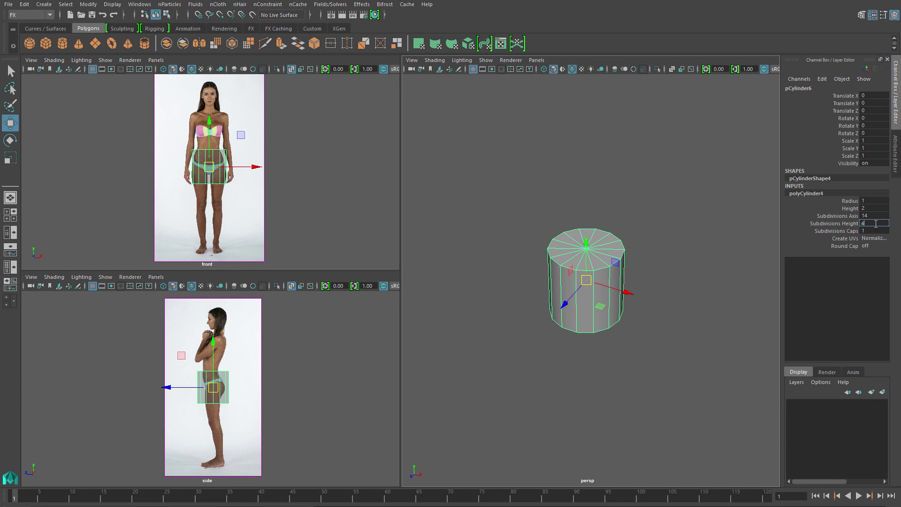
text(4)
key(Return)
scroll(342, 195, up, 5)
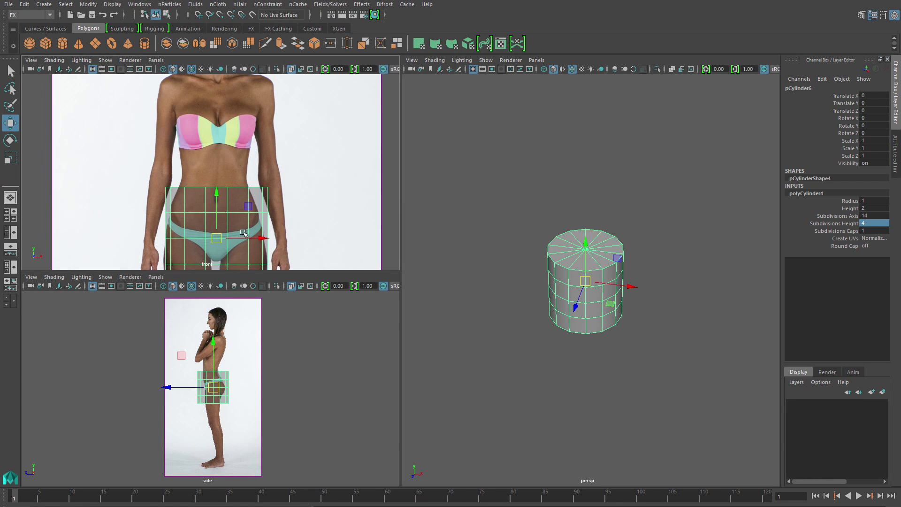
- Raise the cylinder over the torso in the front reference and set its Y rotation to 90
drag(216, 237, 214, 155)
key(e)
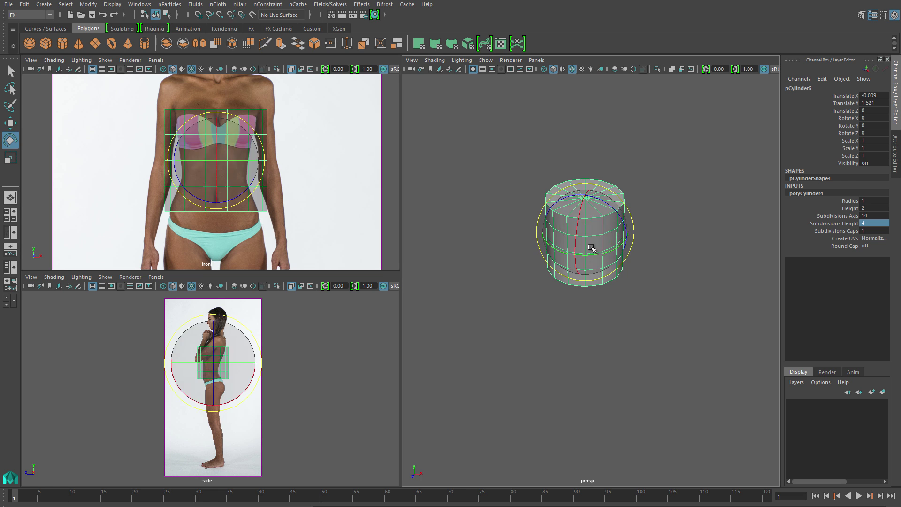
drag(592, 257, 602, 256)
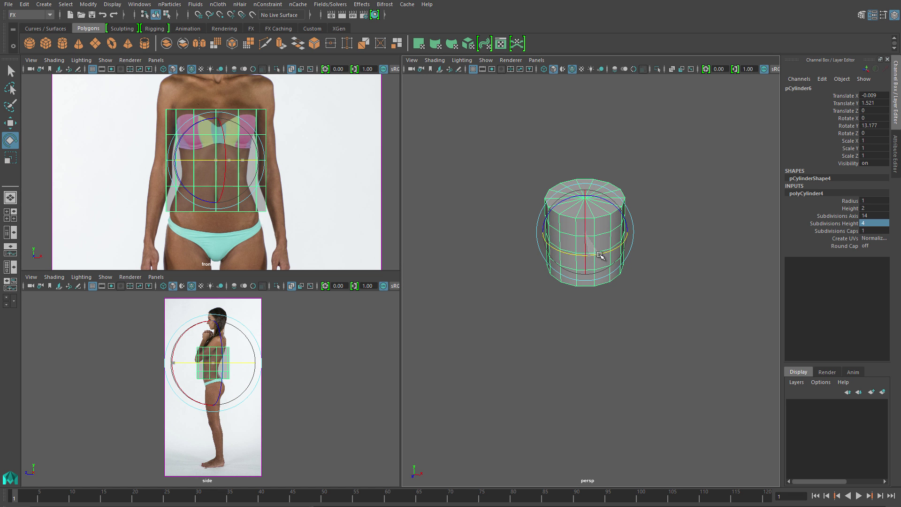
click(872, 125)
text(90)
key(Return)
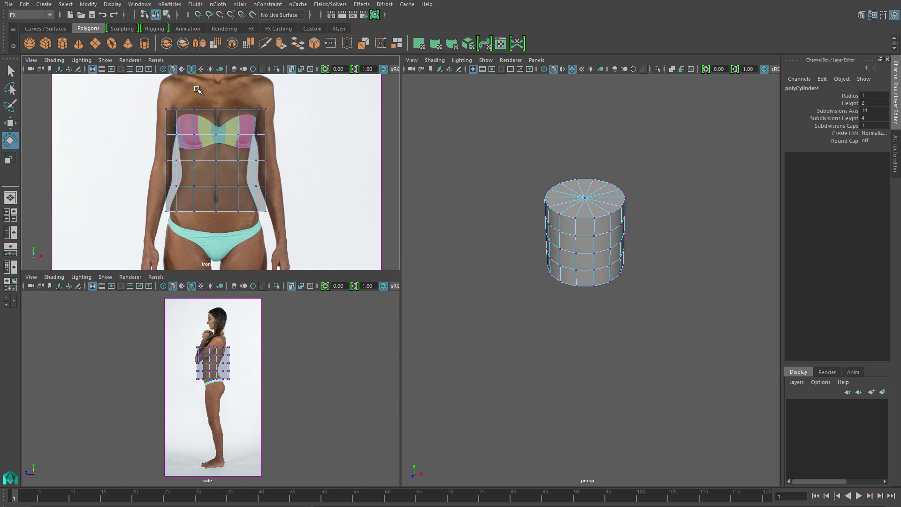
- Scale the torso cylinder to fit the reference body, about 1.65 in Y and 0.751 in Z
key(w)
click(227, 105)
click(236, 138)
key(r)
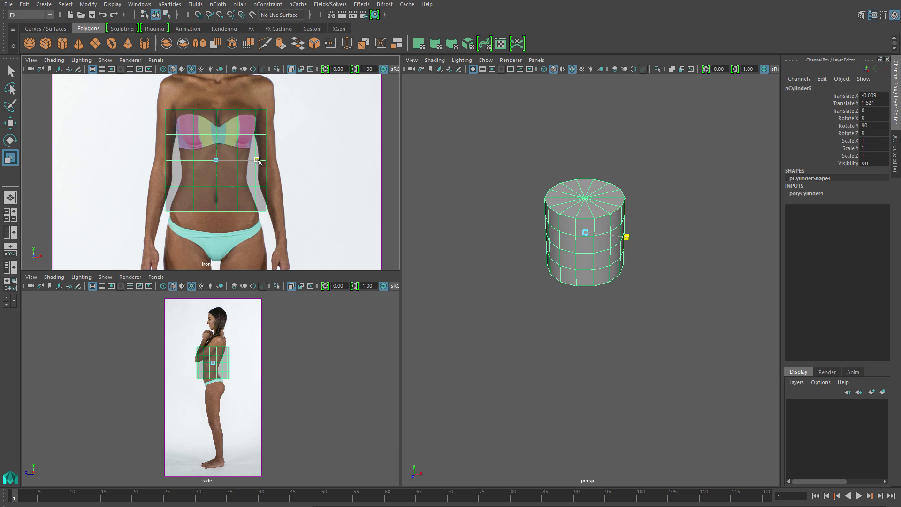
drag(259, 160, 248, 160)
mouse_move(216, 117)
mouse_down()
mouse_move(214, 89)
mouse_move(212, 112)
mouse_up()
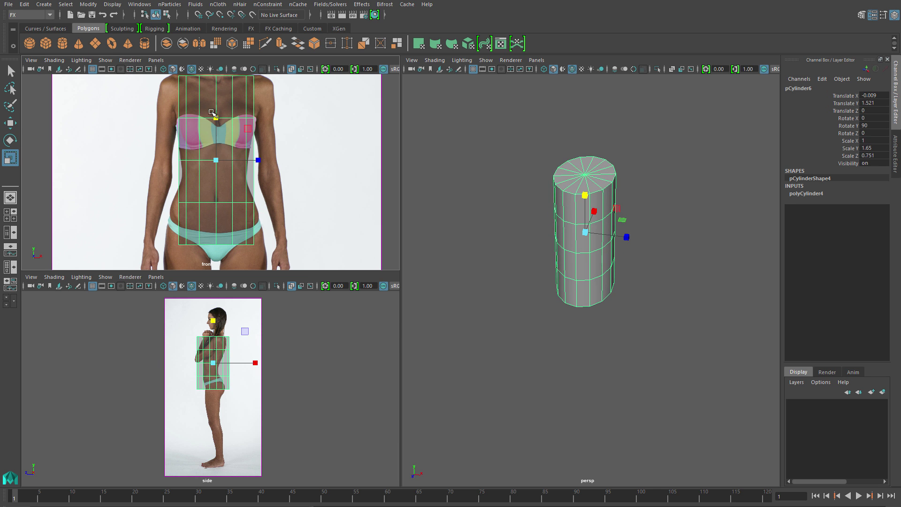
key(w)
- Create a second polygon cylinder with 6 axis subdivisions and 6 height subdivisions for the arm
click(649, 316)
shift+right_drag(647, 304, 583, 304)
text(6)
key(Tab)
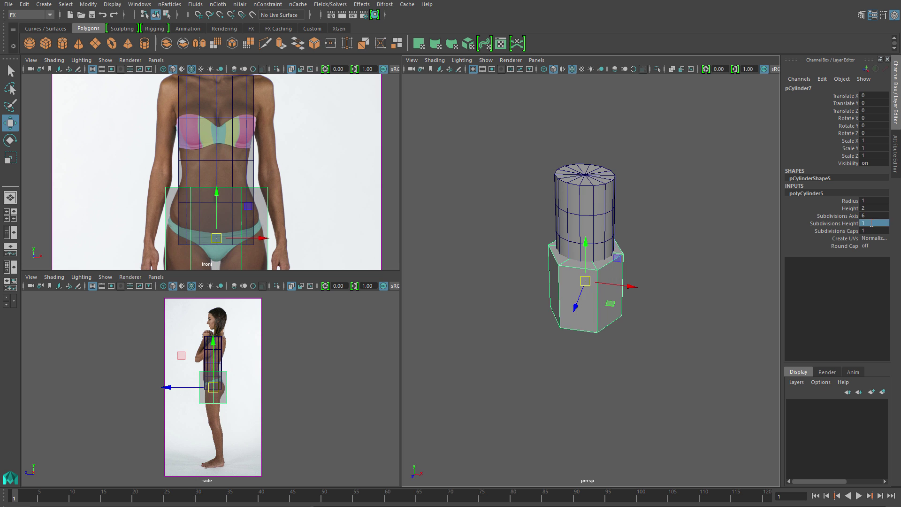
text(6)
key(Return)
- Scale the arm cylinder to about 0.206 thick and 1.937 tall, and place it beside the torso at about X 1.314, Y 0.966
key(r)
drag(213, 387, 188, 387)
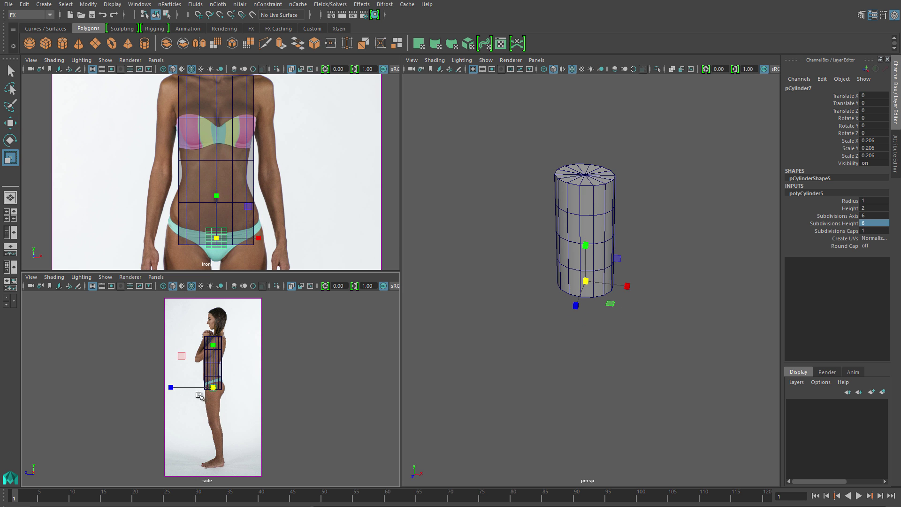
drag(213, 342, 214, 241)
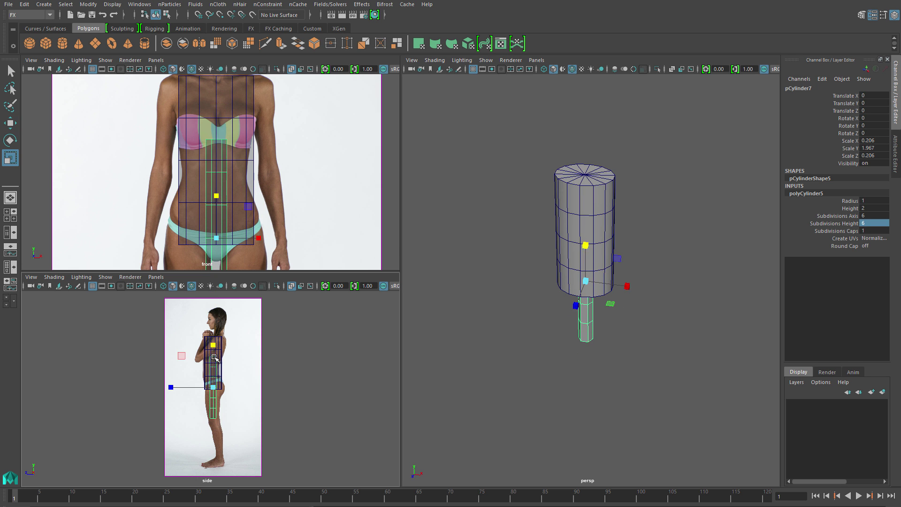
key(w)
drag(217, 387, 227, 371)
drag(629, 253, 683, 257)
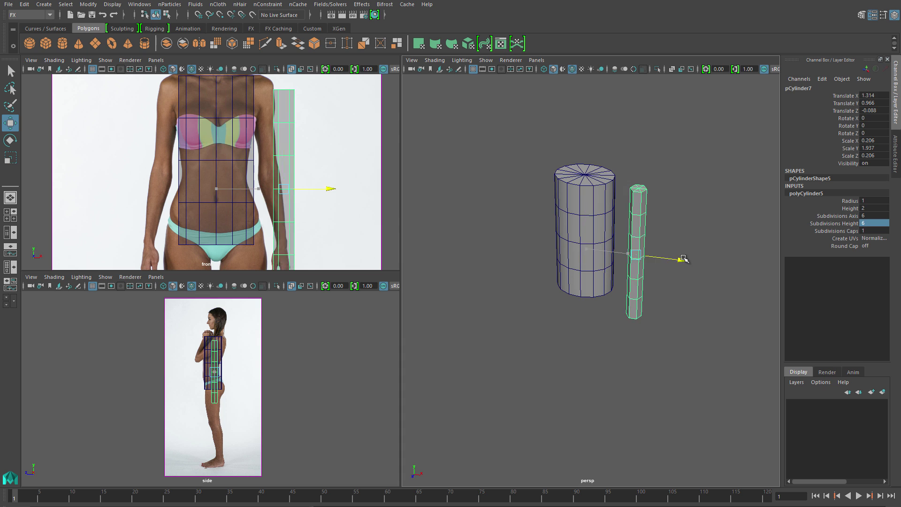
- Create a third polygon cylinder with 8 axis subdivisions and 6 height subdivisions for the leg
click(605, 333)
shift+right_drag(605, 333, 569, 337)
text(8)
key(Return)
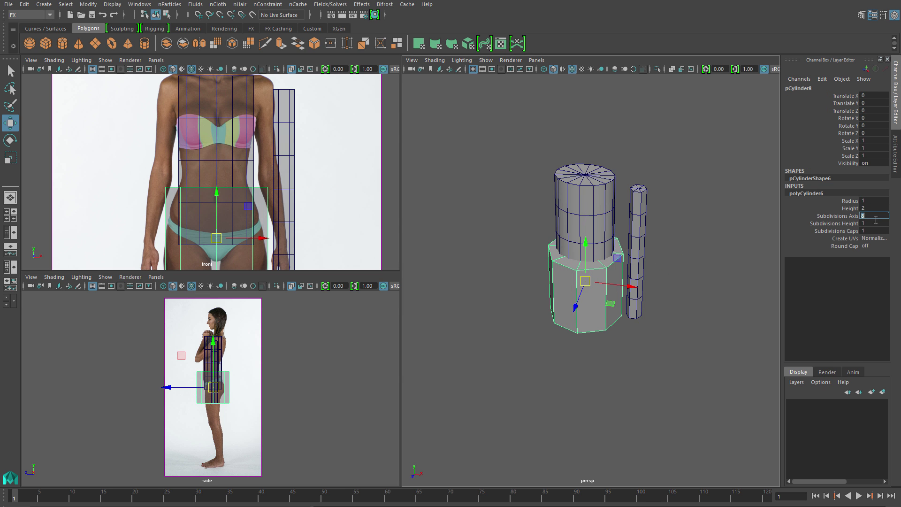
click(873, 223)
text(6)
key(Return)
- Set the leg cylinder's radius to 0.5 and its height to 5.6
click(849, 200)
middle_drag(797, 213, 720, 213)
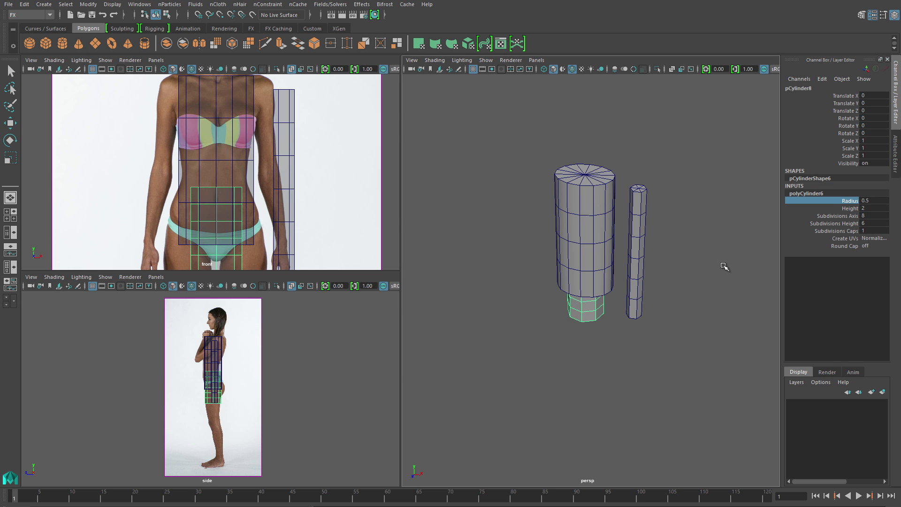
click(850, 208)
middle_drag(732, 281, 574, 351)
- Lower the leg cylinder to about Y -2.313 and shift it sideways under the hip onto the reference leg
key(w)
drag(215, 387, 216, 423)
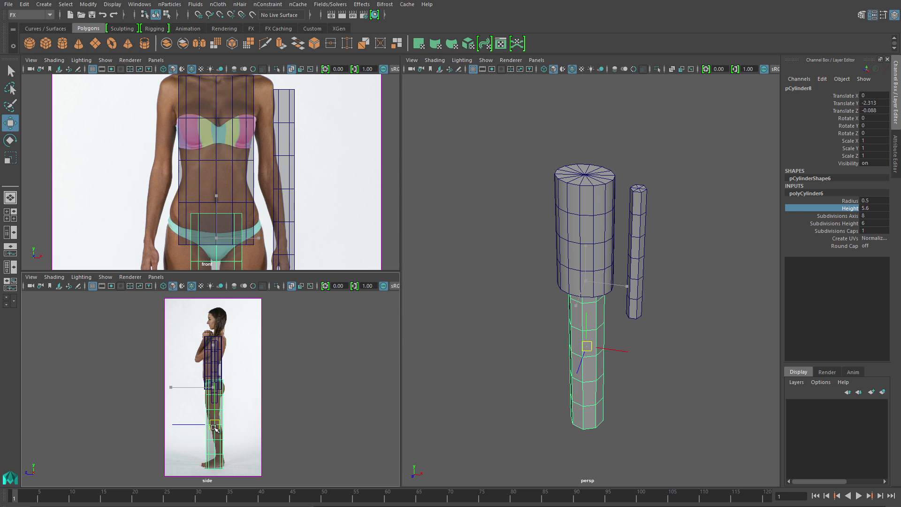
key(r)
key(w)
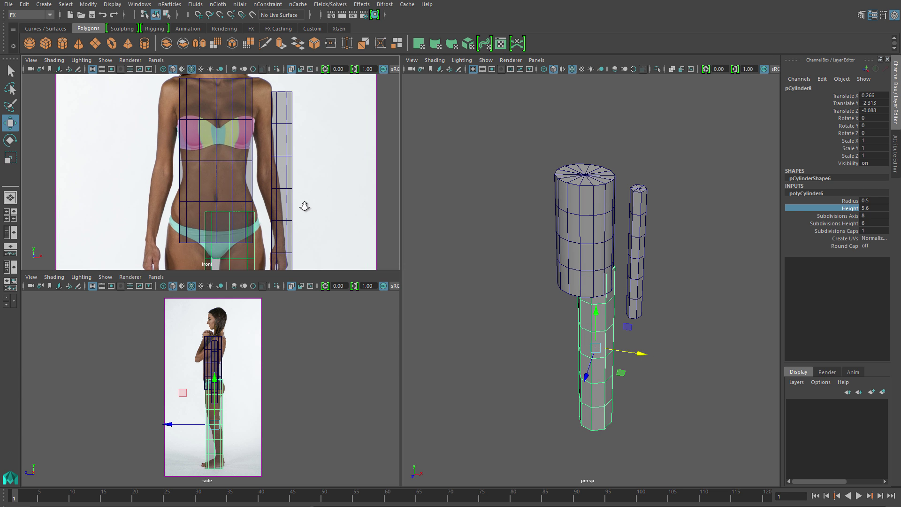
scroll(306, 204, down, 3)
drag(283, 208, 294, 210)
alt+middle_drag(294, 209, 294, 299)
- Tilt the arm cylinder in the front view and align it with the reference arm
click(265, 202)
key(e)
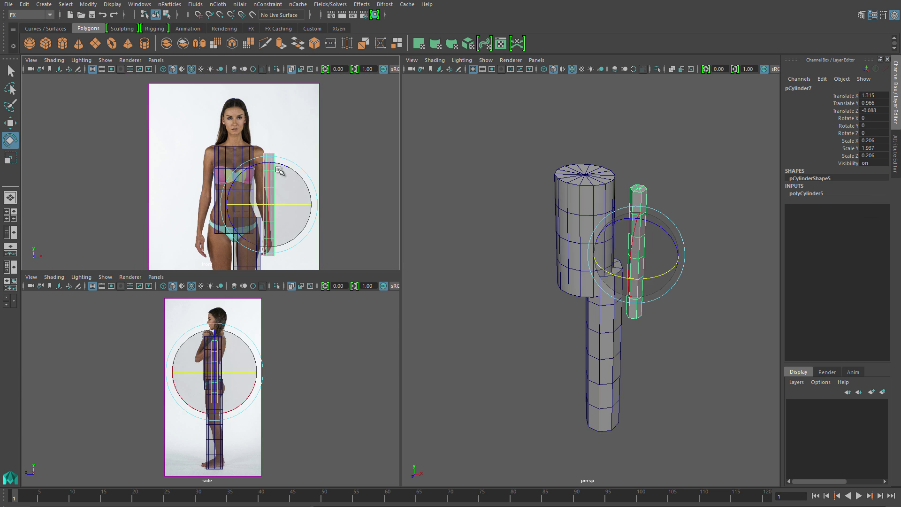
drag(266, 258, 282, 257)
key(w)
- Lower the torso's chest and waist vertex rows in the front view and narrow the waist row
click(248, 197)
key(space)
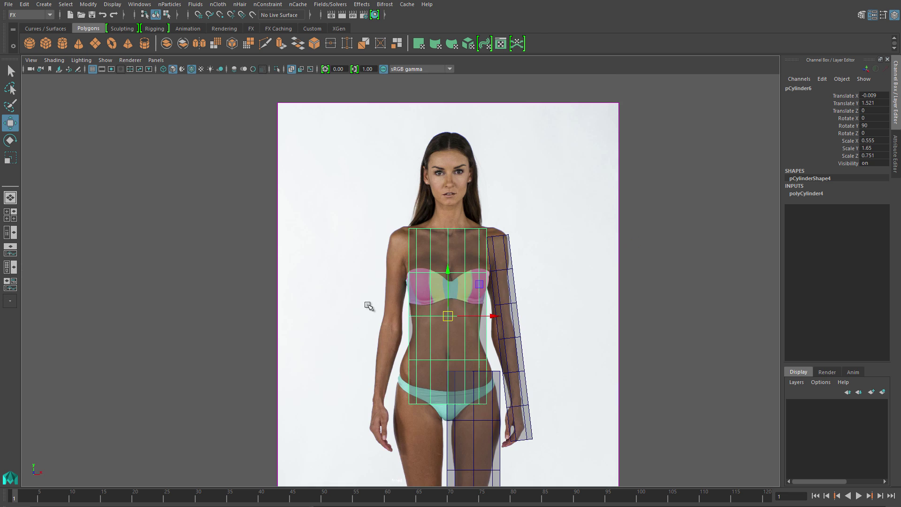
scroll(368, 305, up, 4)
right_drag(416, 144, 383, 144)
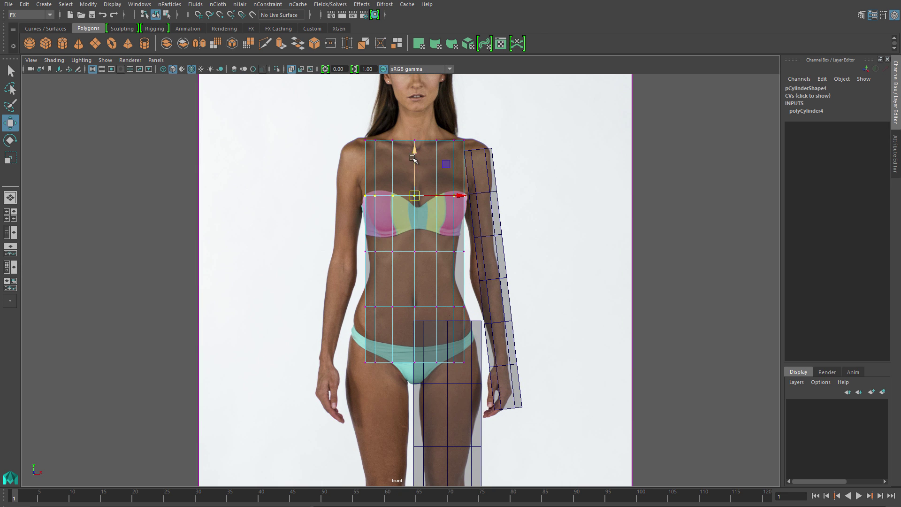
key(w)
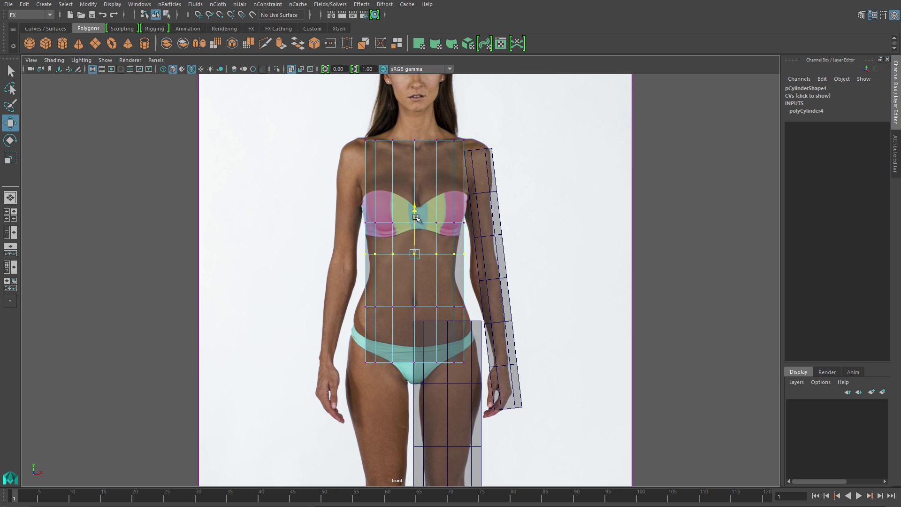
drag(456, 271, 451, 274)
- Lower the torso's hip vertex row towards the bikini line and widen it to match the reference hips
right_drag(412, 216, 429, 201)
key(w)
right_drag(403, 301, 403, 220)
key(r)
drag(415, 262, 415, 280)
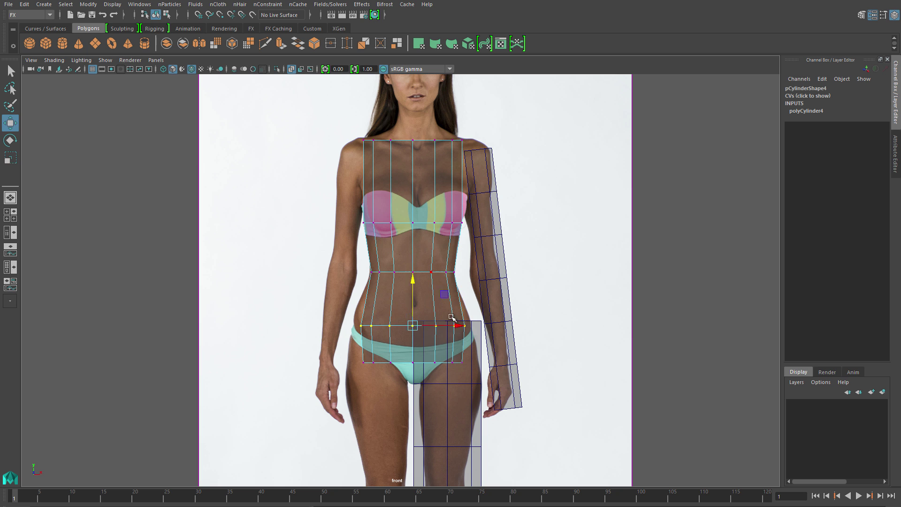
key(r)
drag(456, 325, 461, 326)
- Widen the torso's bottom and chest vertex rows and narrow the top row to follow the front silhouette
drag(453, 363, 469, 366)
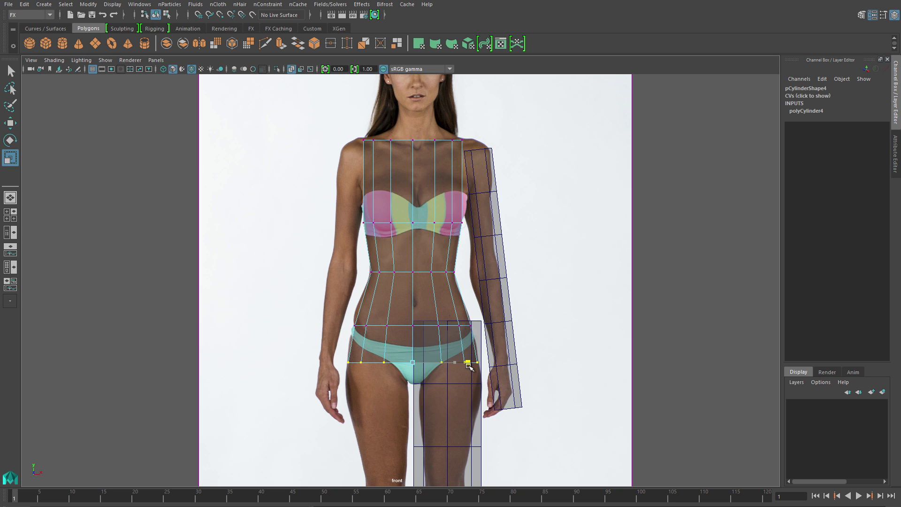
drag(458, 141, 448, 143)
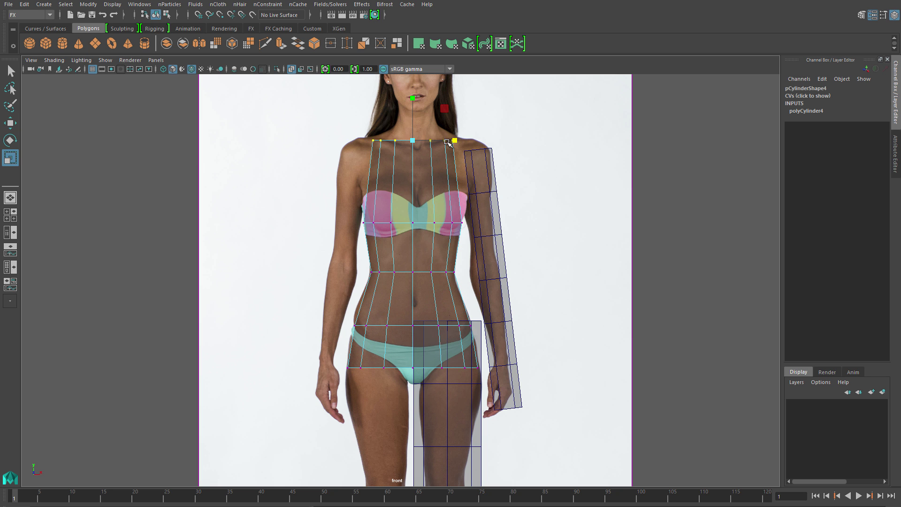
key(r)
drag(455, 223, 458, 223)
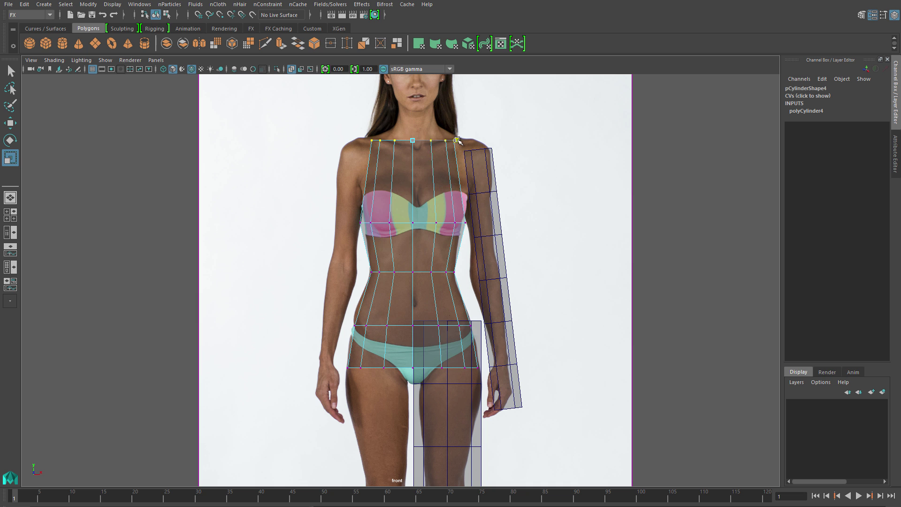
- Fit the torso's waist vertex row to the body profile in the side view by shifting it forward and scaling its depth
key(space)
scroll(362, 376, up, 4)
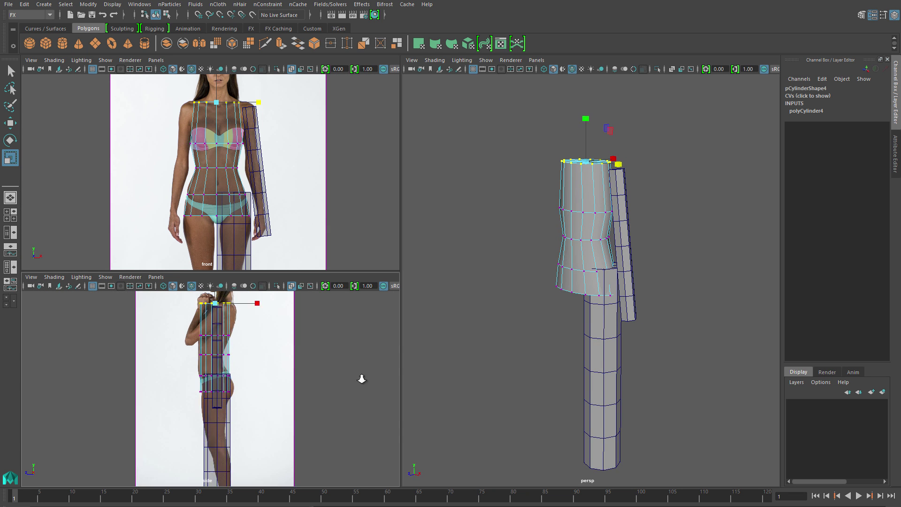
key(w)
drag(197, 364, 175, 372)
key(r)
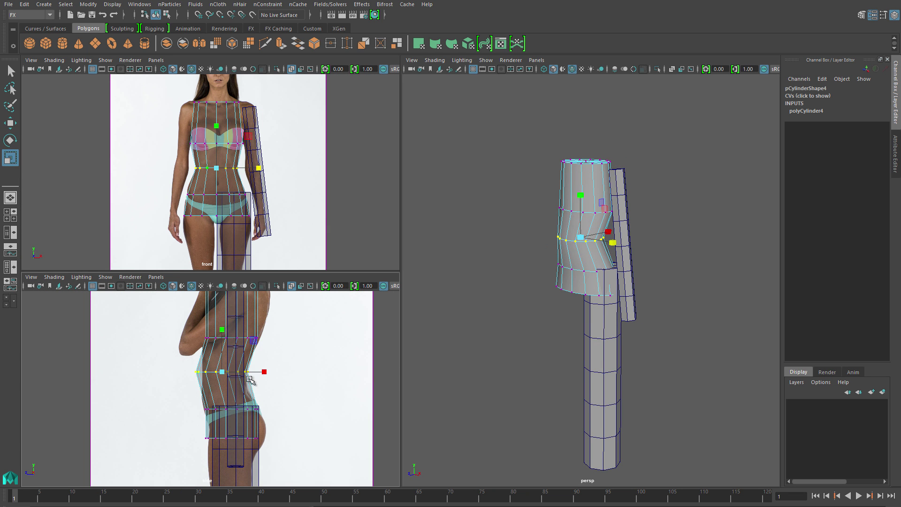
middle_drag(254, 377, 269, 374)
- Tilt the hip vertex row along the bikini line in the side view and fit the bottom row to the buttocks
key(w)
drag(263, 448, 199, 428)
key(e)
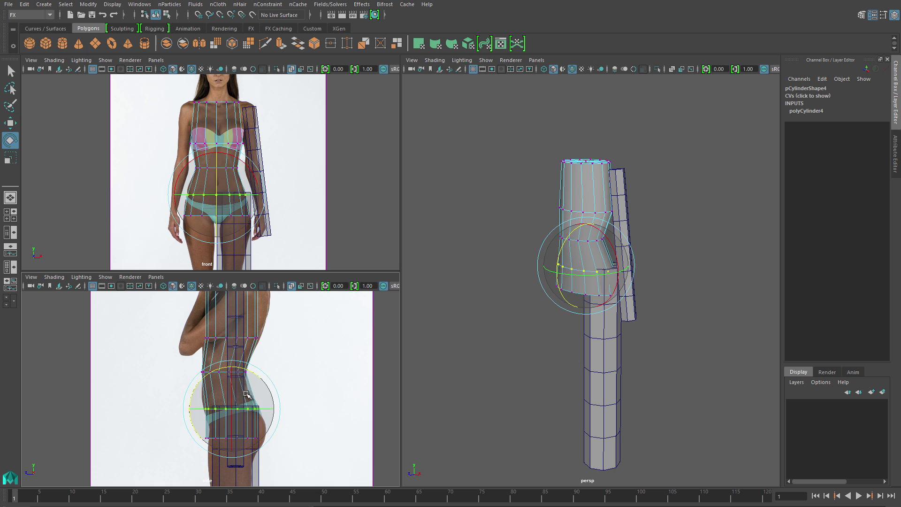
scroll(221, 418, up, 3)
key(w)
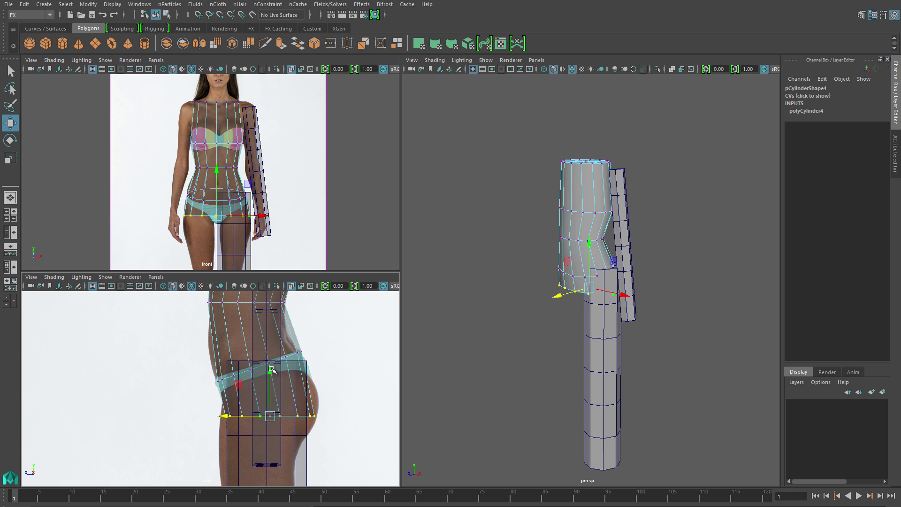
- Tilt the torso's top vertex row to the shoulder slope in the side view, then reposition and scale it around the neck base
alt+middle_drag(263, 310, 263, 479)
drag(202, 300, 341, 346)
key(e)
key(w)
alt+middle_drag(341, 346, 358, 400)
key(e)
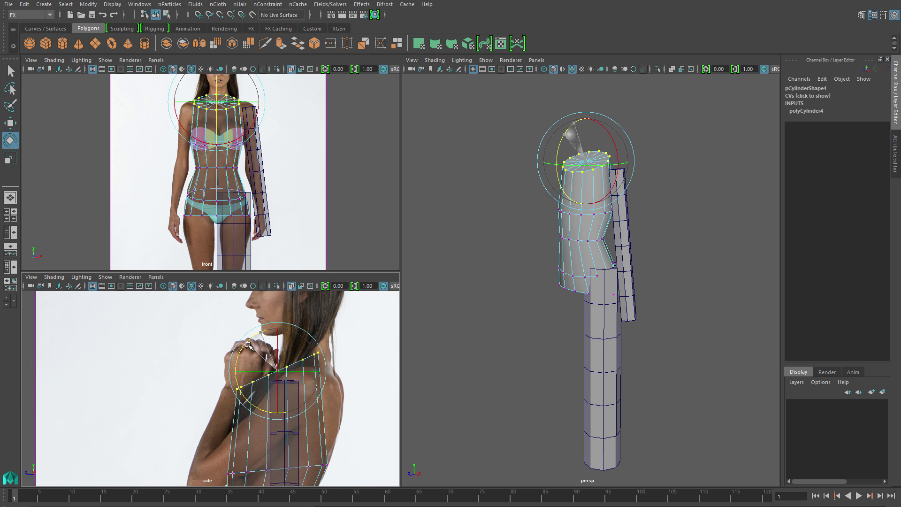
drag(328, 347, 330, 375)
key(w)
key(r)
key(f)
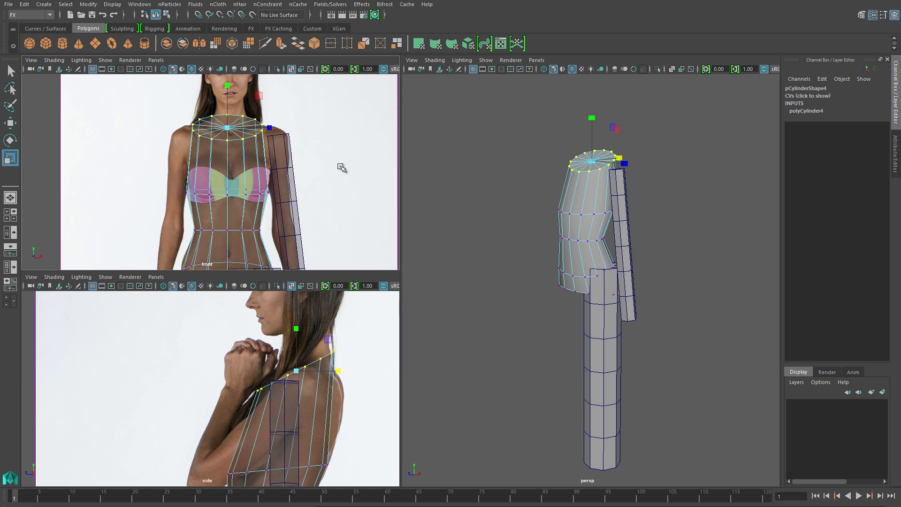
- Extrude the torso's top cap faces and scale the extrusion inward to form the base of the neck
key(w)
key(f)
right_click(588, 197)
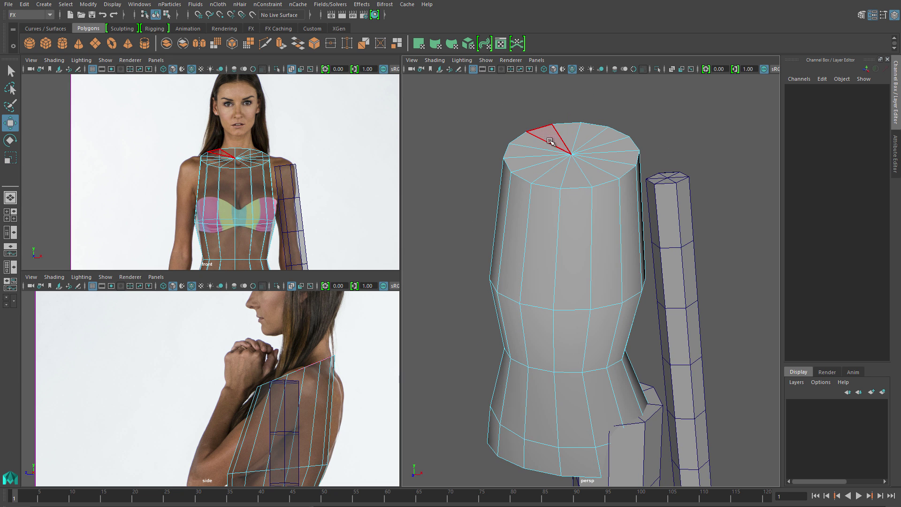
click(577, 155)
shift+right_click(612, 204)
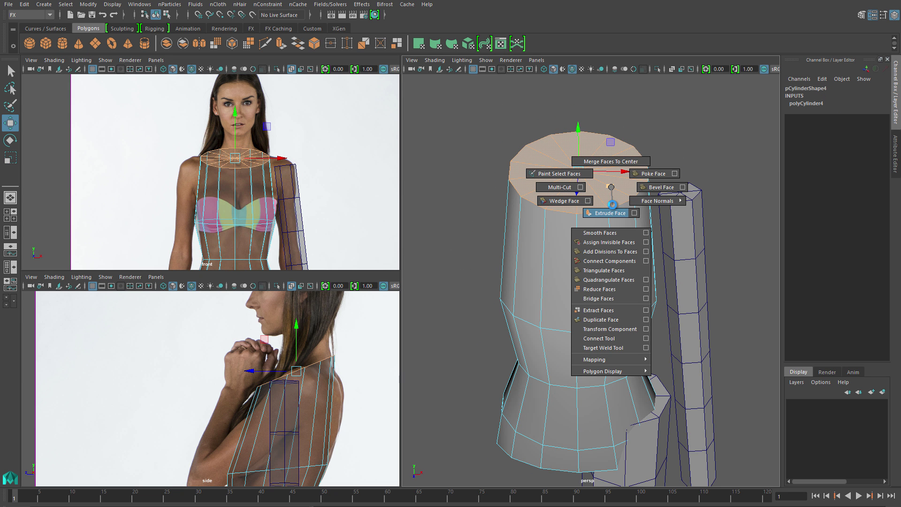
click(611, 211)
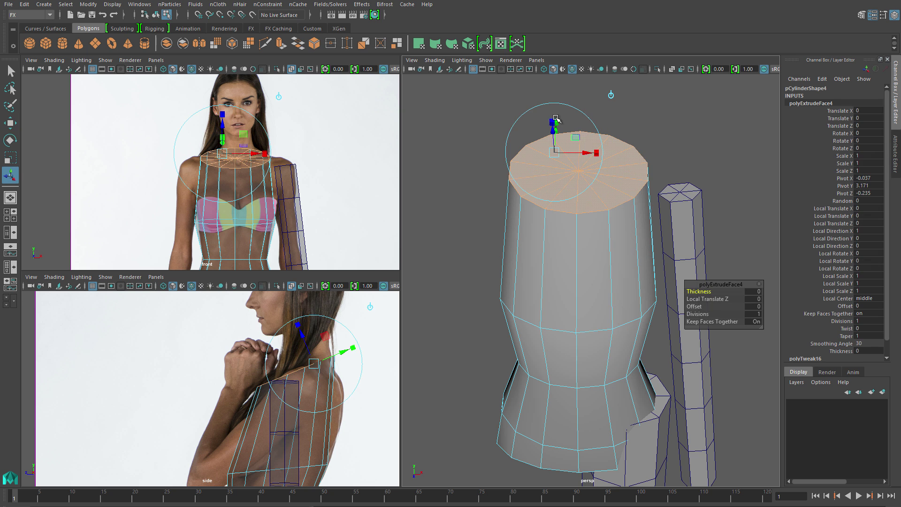
drag(552, 153, 519, 180)
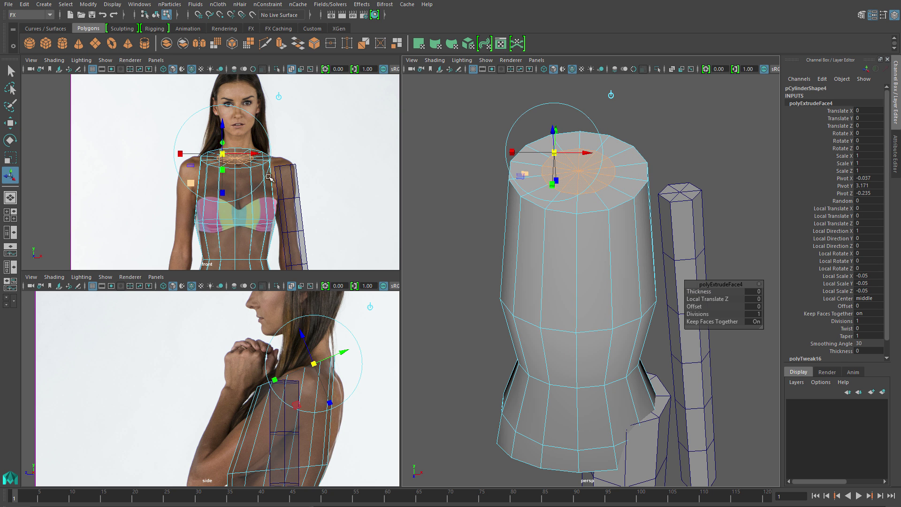
- Extrude the torso's top faces straight up to chin height and narrow the new section to the neck's width
scroll(272, 141, up, 4)
key(w)
shift+right_click(599, 194)
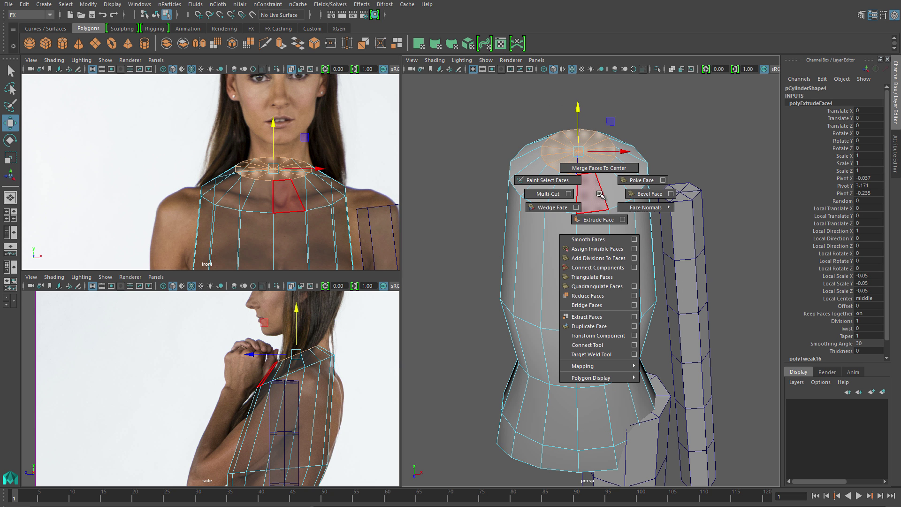
click(602, 220)
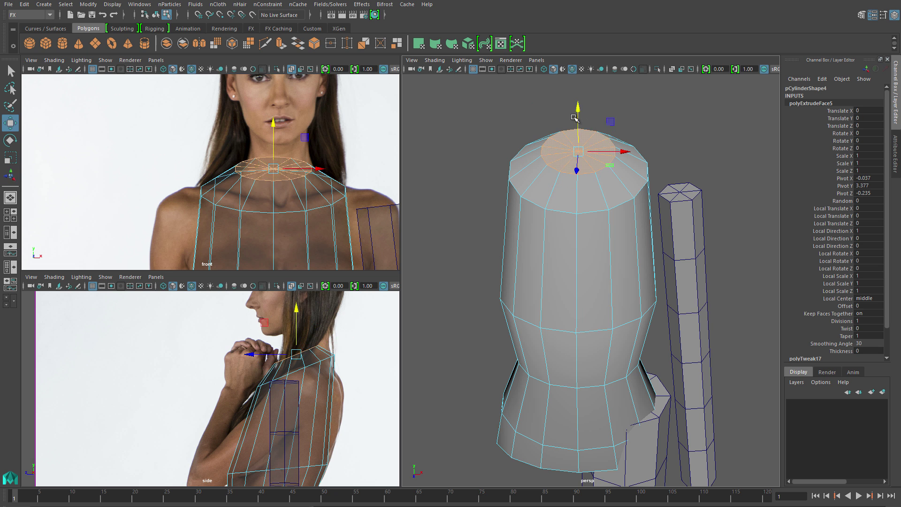
drag(573, 104, 572, 63)
key(r)
drag(273, 123, 263, 123)
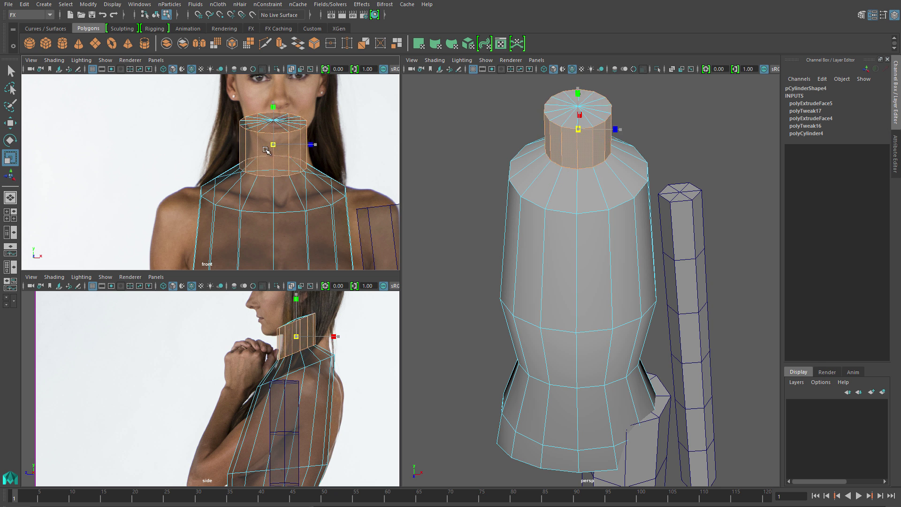
- Lower the shoulder and neck-base vertex rows and fit the neck to the body profile in the side view
ctrl+right_click(262, 136)
click(262, 93)
alt+middle_drag(289, 366, 272, 345)
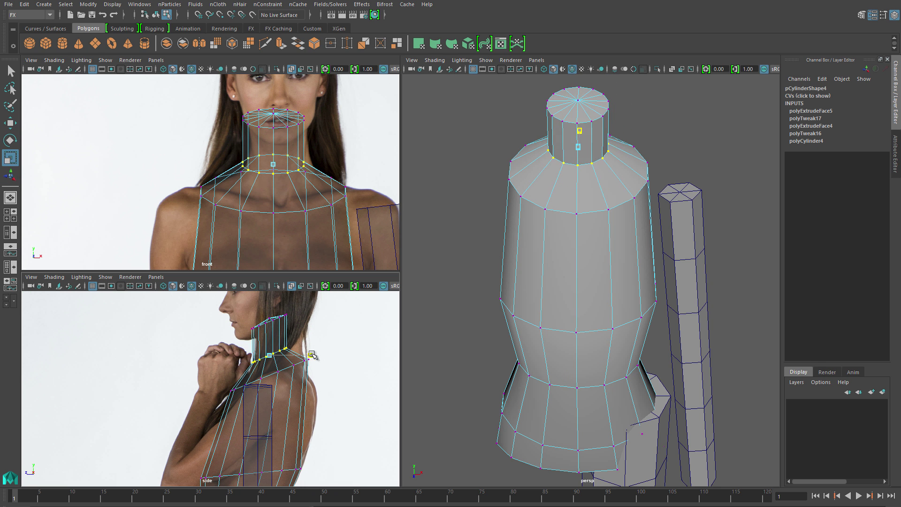
drag(220, 356, 342, 388)
key(w)
drag(267, 339, 268, 361)
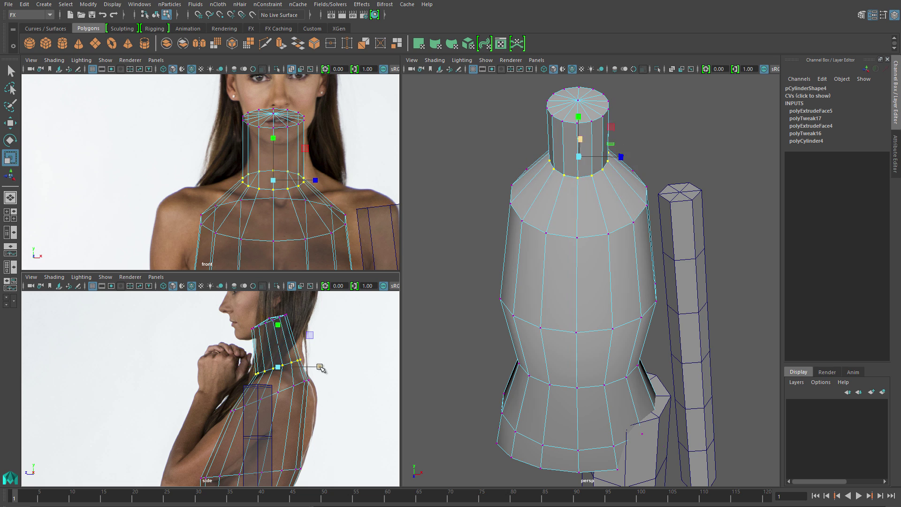
drag(244, 307, 312, 333)
drag(220, 363, 376, 416)
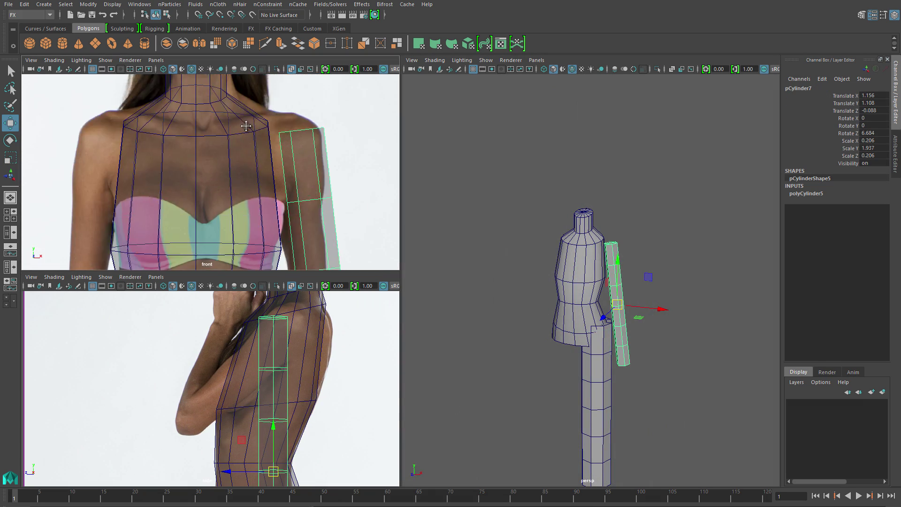
- Fit the arm cylinder's elbow, forearm and wrist edge loops to the arm outline in the front view by moving and scaling them
key(space)
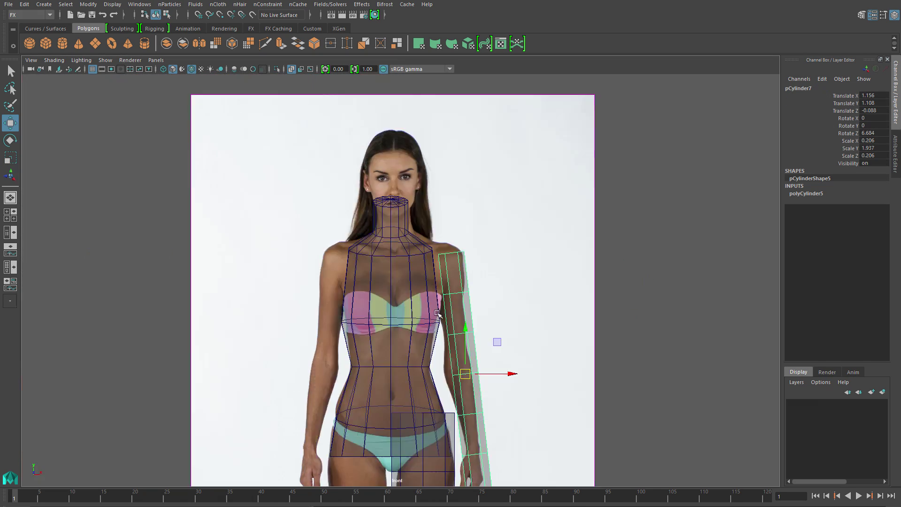
scroll(390, 235, up, 3)
right_click(387, 247)
right_drag(388, 247, 376, 264)
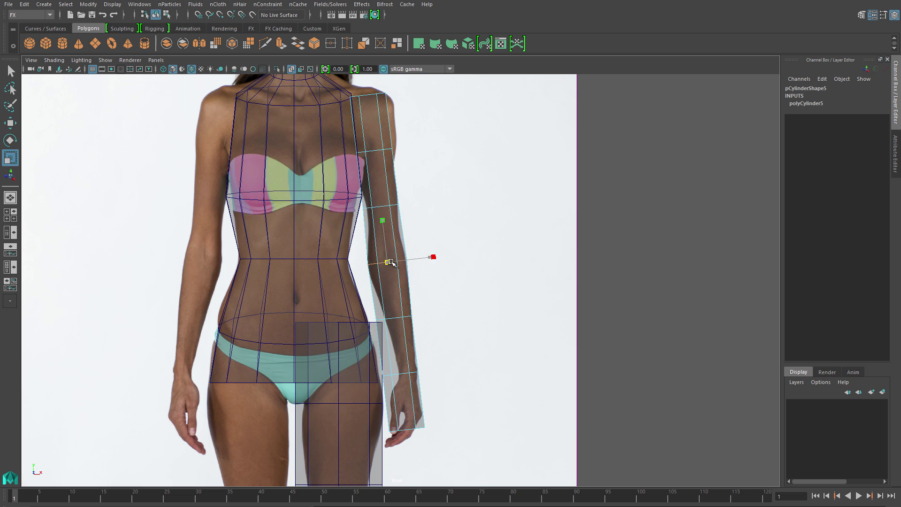
key(w)
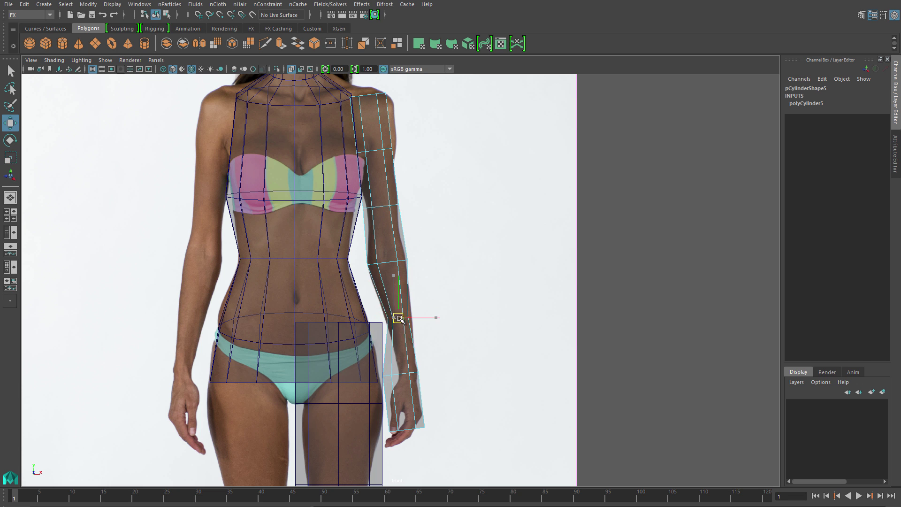
drag(401, 373, 396, 374)
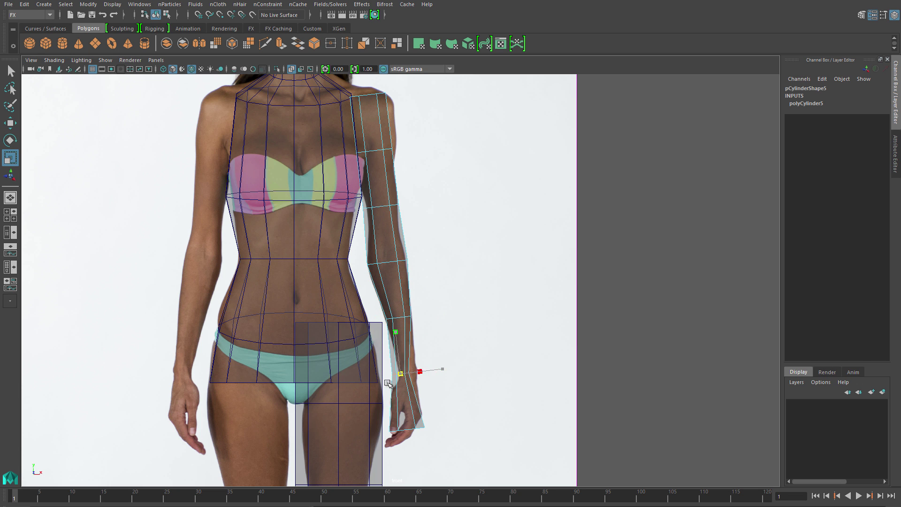
- Raise the arm's bottom vertex row onto the hand and tilt it to follow the hand's angle in the front view
key(w)
right_drag(396, 251, 356, 251)
drag(380, 404, 469, 446)
drag(420, 413, 431, 381)
key(e)
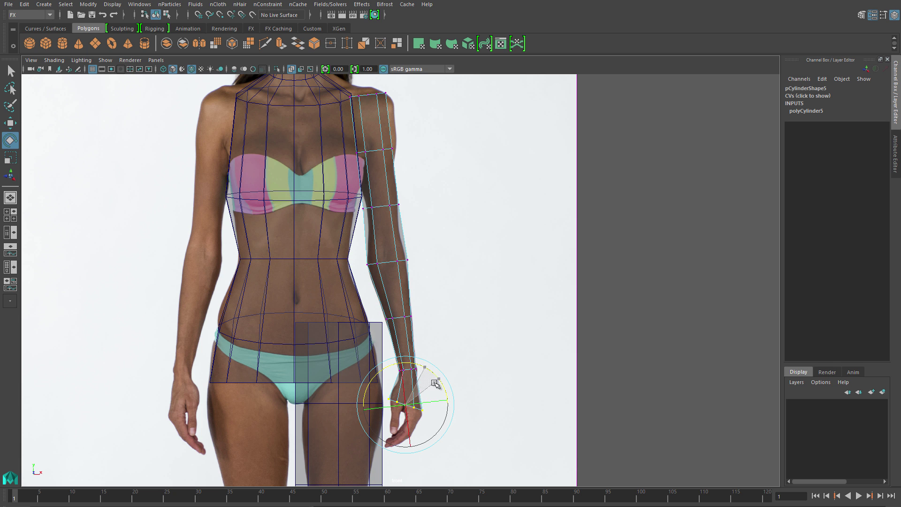
- Lower the arm's upper vertex rows in the front view, placing one just above the elbow and the top row below the shoulder
key(w)
alt+middle_drag(387, 271, 393, 328)
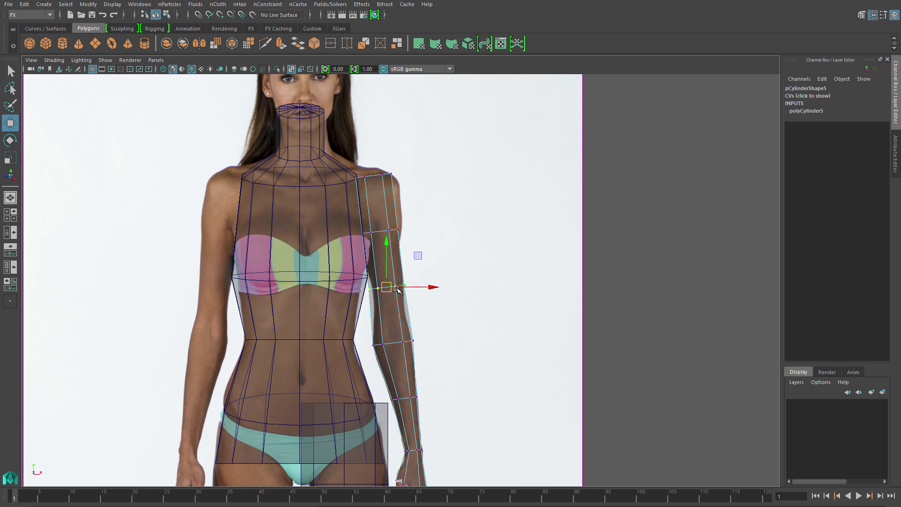
key(r)
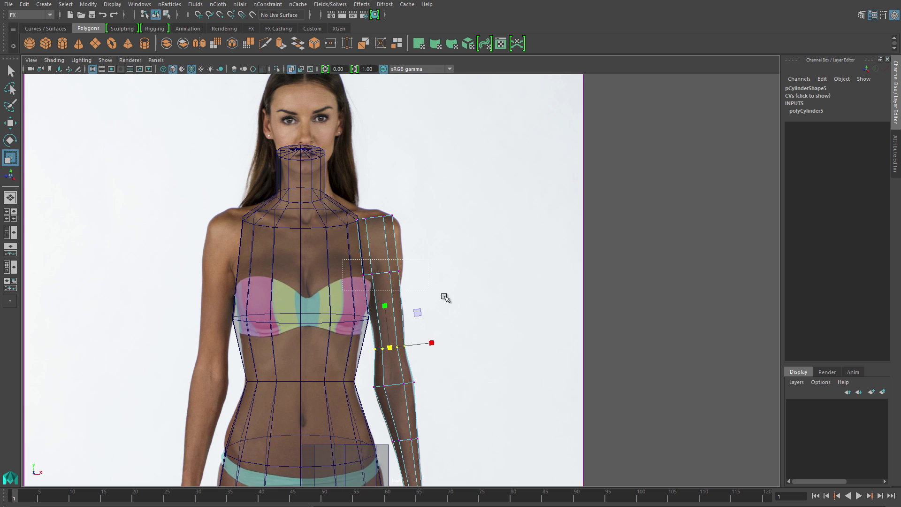
scroll(385, 301, up, 2)
key(w)
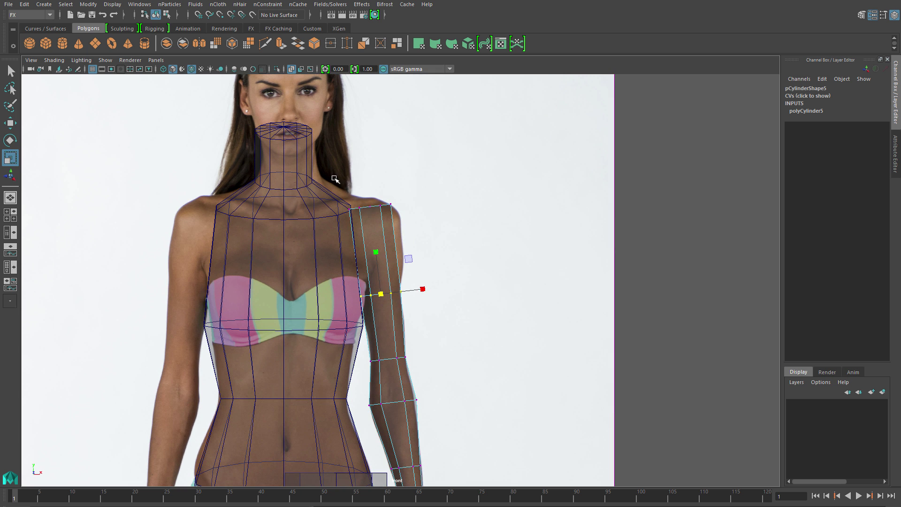
drag(370, 207, 379, 258)
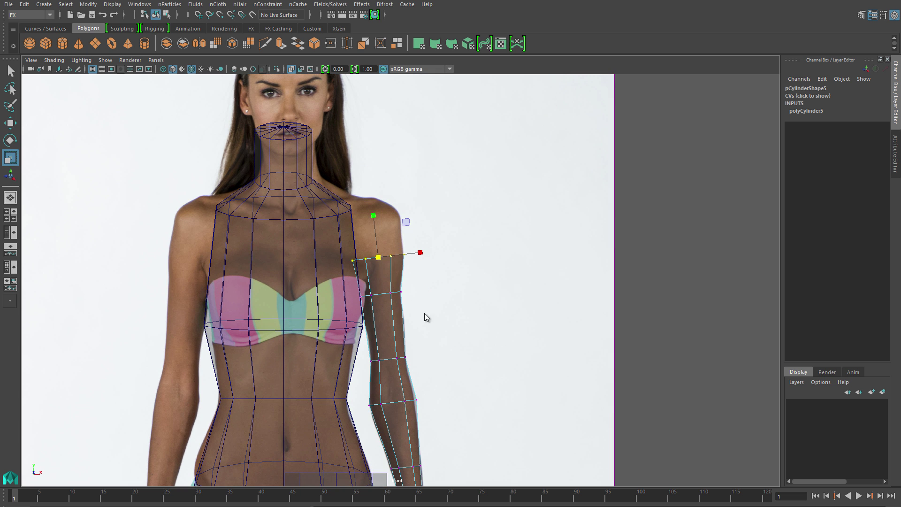
- Rotate the whole arm to about -51 degrees on X and move it over the reference upper arm in the side view
key(space)
scroll(385, 305, down, 4)
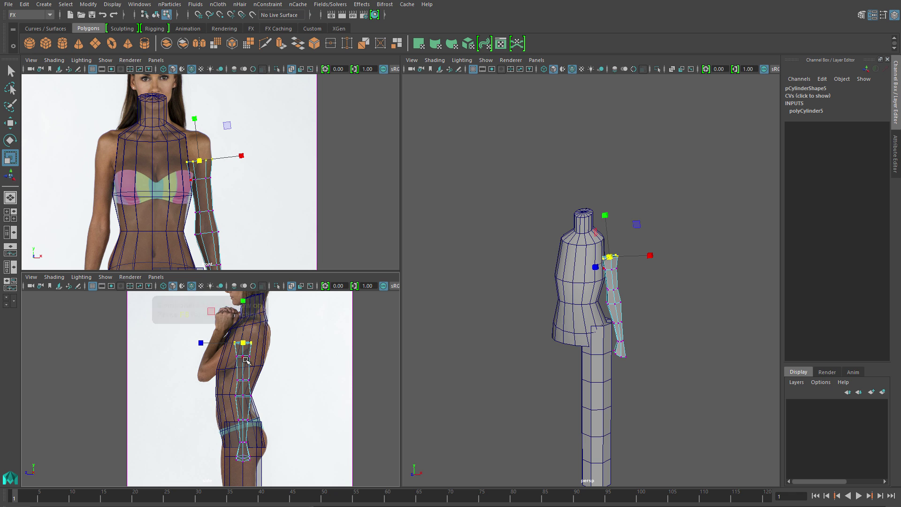
key(F8)
key(space)
key(e)
drag(505, 311, 476, 335)
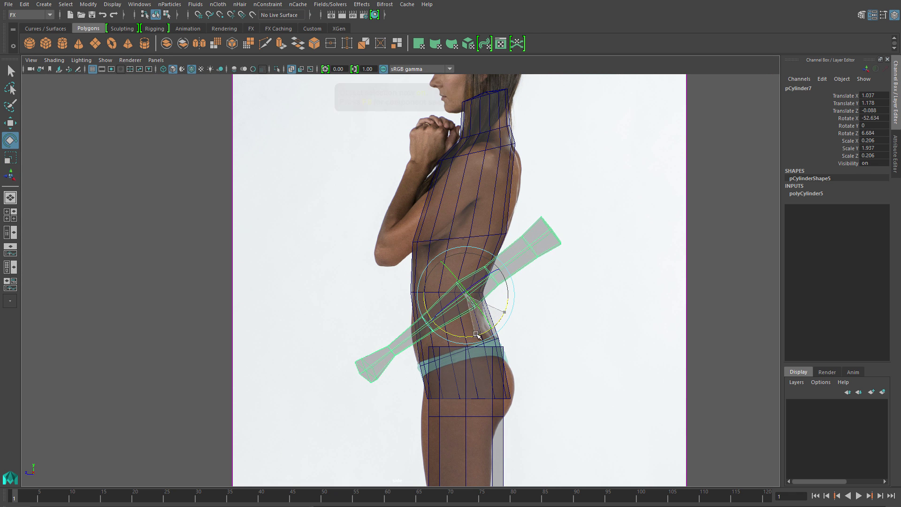
key(w)
drag(466, 295, 402, 231)
scroll(329, 256, up, 2)
- Scale the arm's vertex rows across their thickness in the side view, widening towards the shoulder and thickening the forearm
right_drag(352, 248, 314, 248)
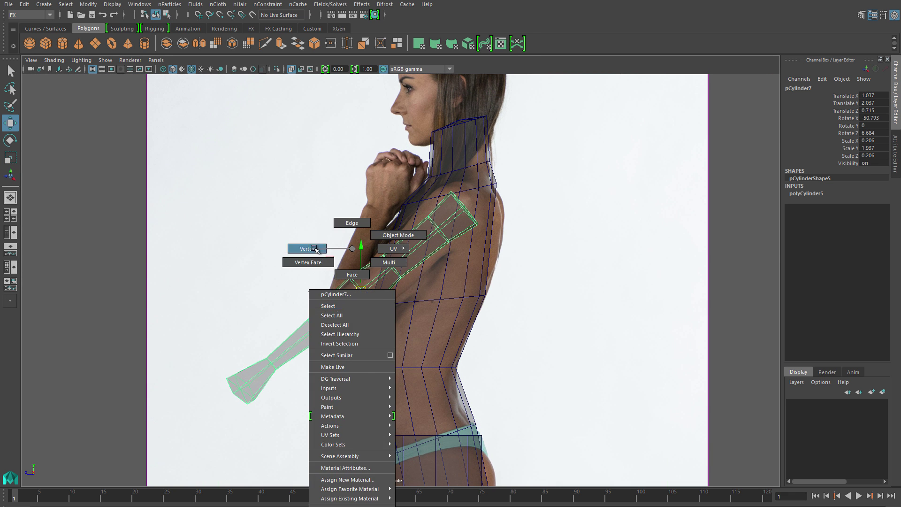
drag(450, 187, 523, 274)
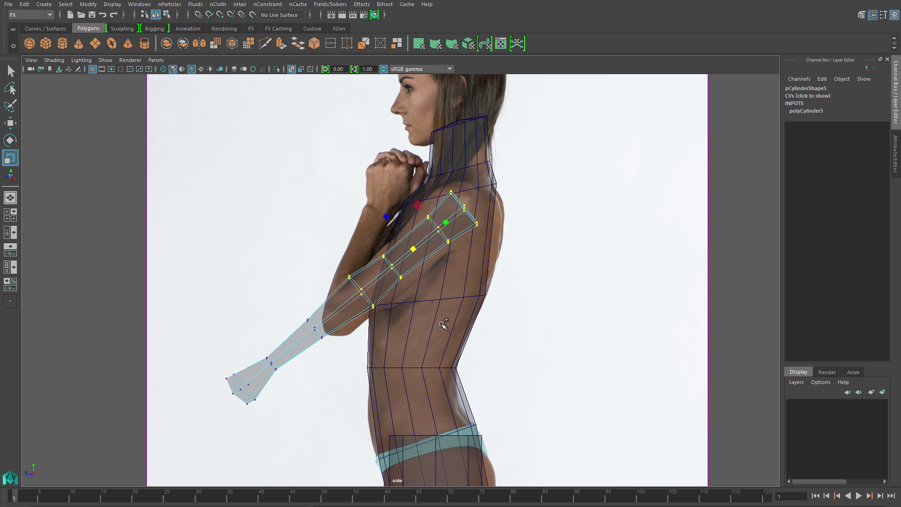
drag(387, 218, 350, 252)
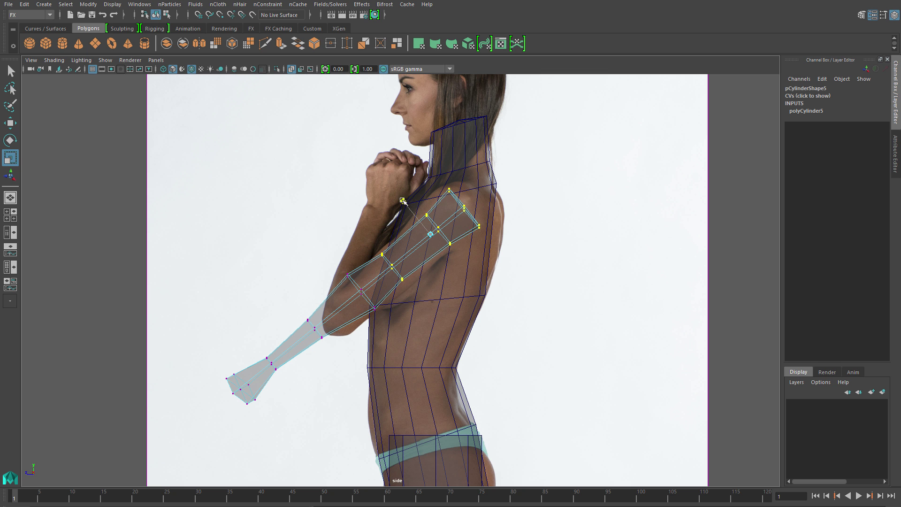
drag(402, 201, 391, 188)
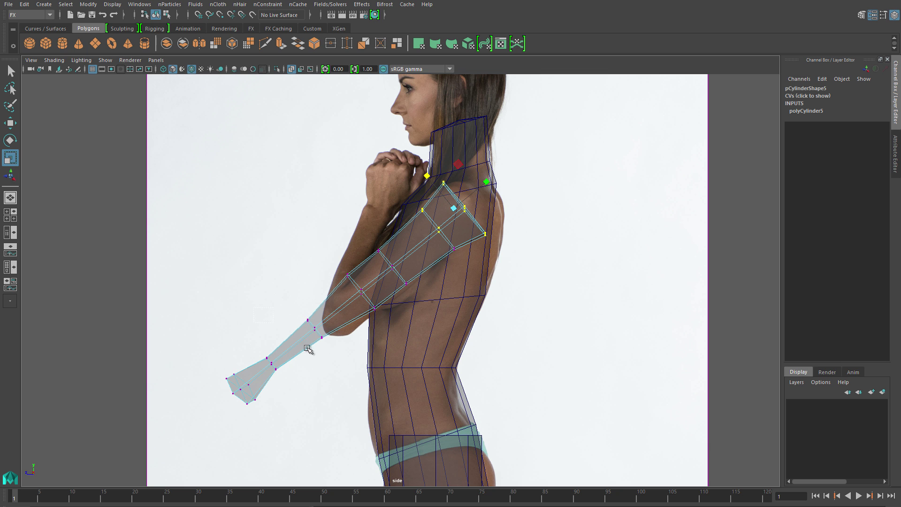
drag(267, 312, 257, 301)
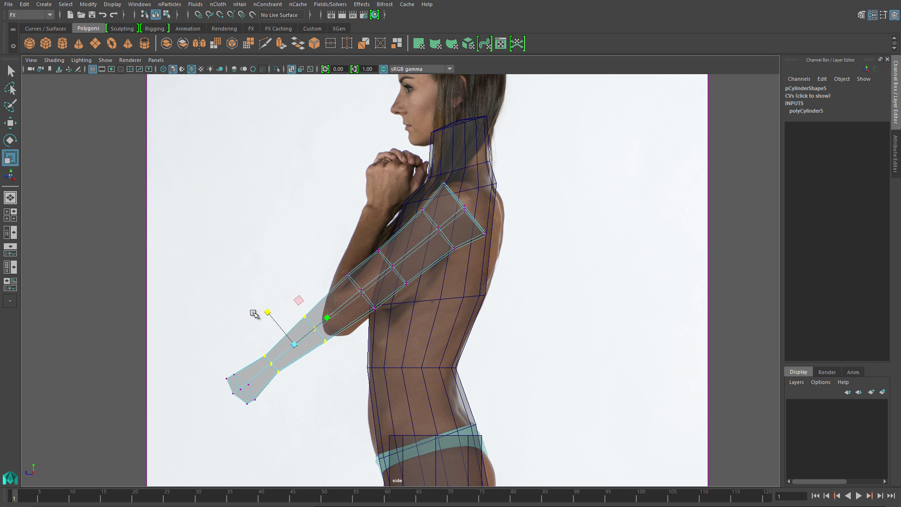
drag(242, 331, 242, 331)
- Reset the arm object's X rotation to 0 and move it back beside the torso in the side and front views
right_drag(396, 263, 434, 237)
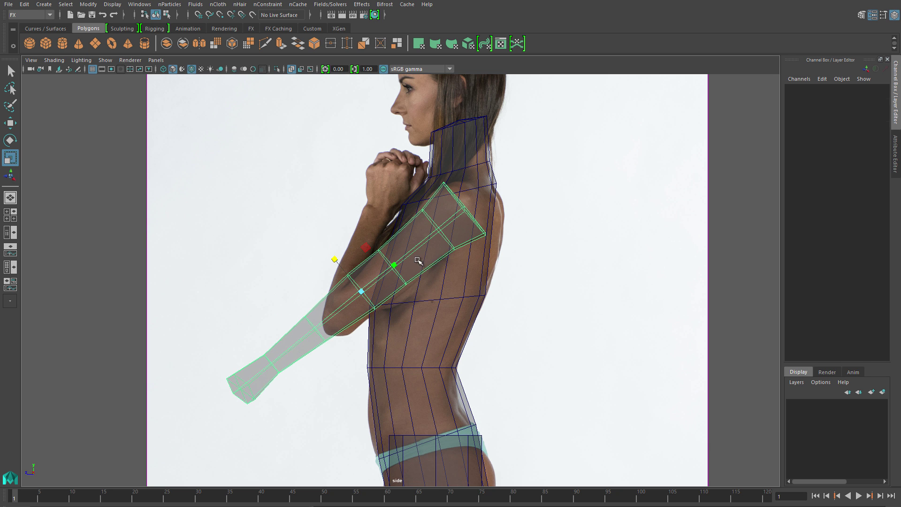
click(873, 117)
text(0)
key(Return)
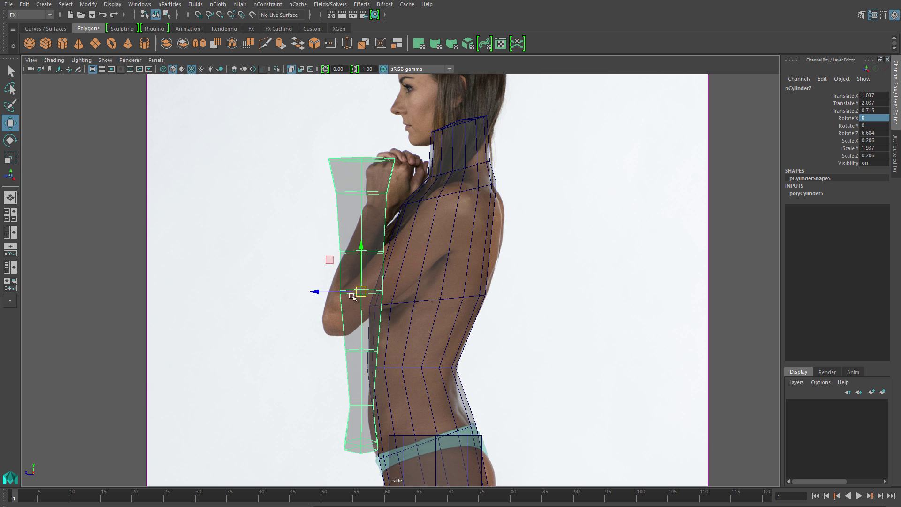
drag(353, 297, 433, 363)
key(space)
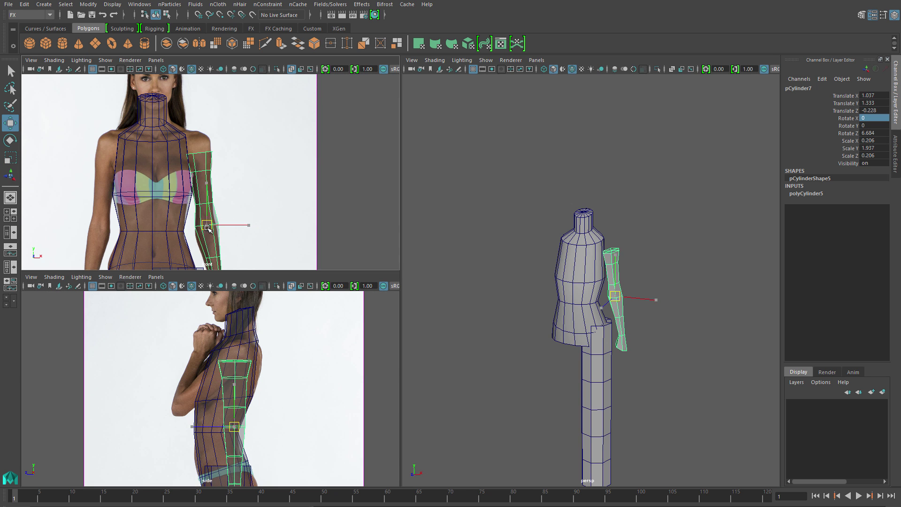
drag(208, 228, 208, 231)
- Select the arm's vertices from the elbow down and rotate them in the side view to bend the forearm slightly forward
key(space)
right_drag(402, 248, 399, 306)
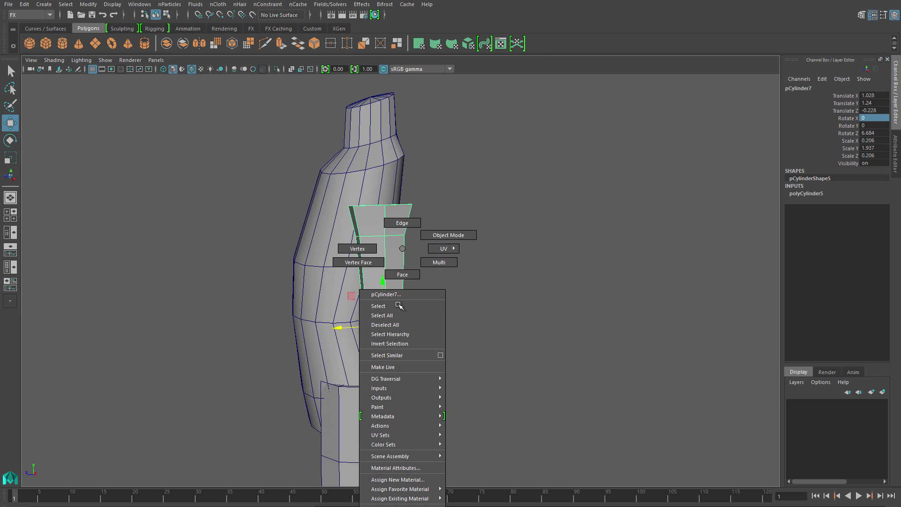
key(F9)
key(f)
drag(425, 300, 587, 497)
key(e)
key(space)
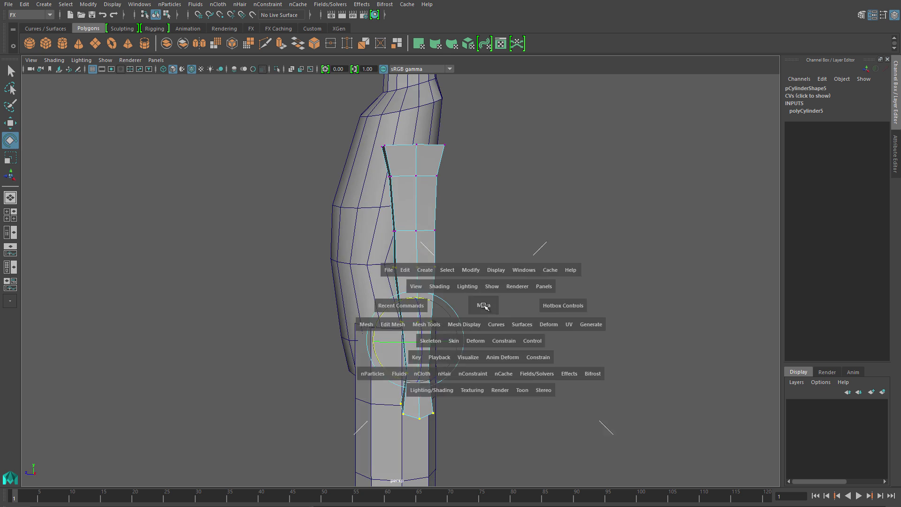
drag(485, 306, 301, 422)
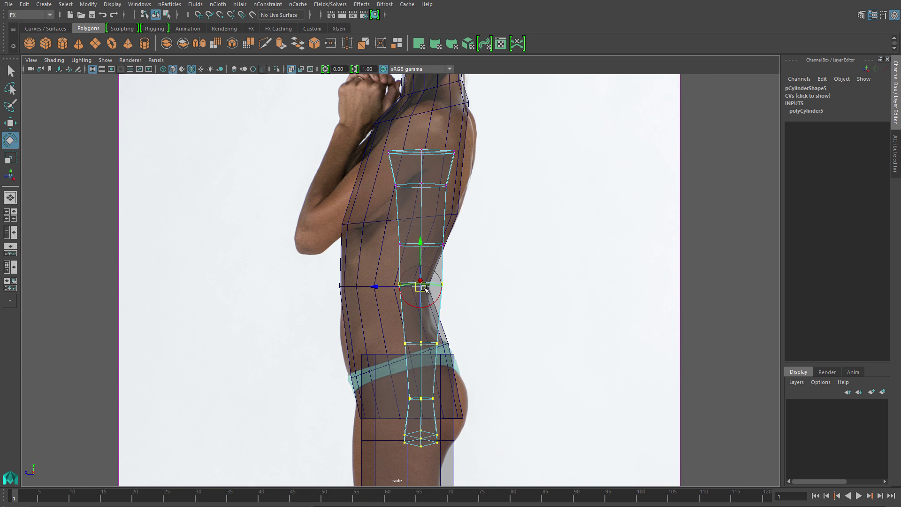
drag(446, 318, 439, 326)
- Select the cap faces at the top of the arm in the perspective view
key(space)
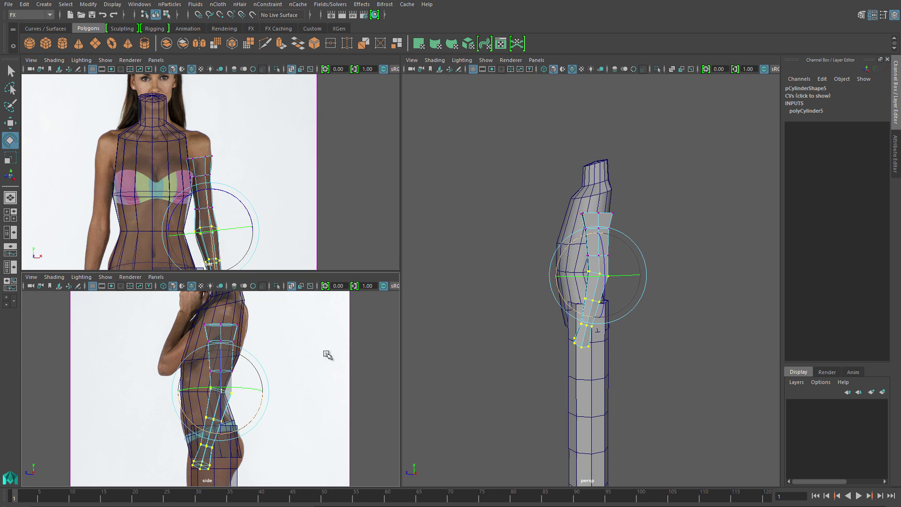
key(space)
alt+drag(506, 310, 465, 262)
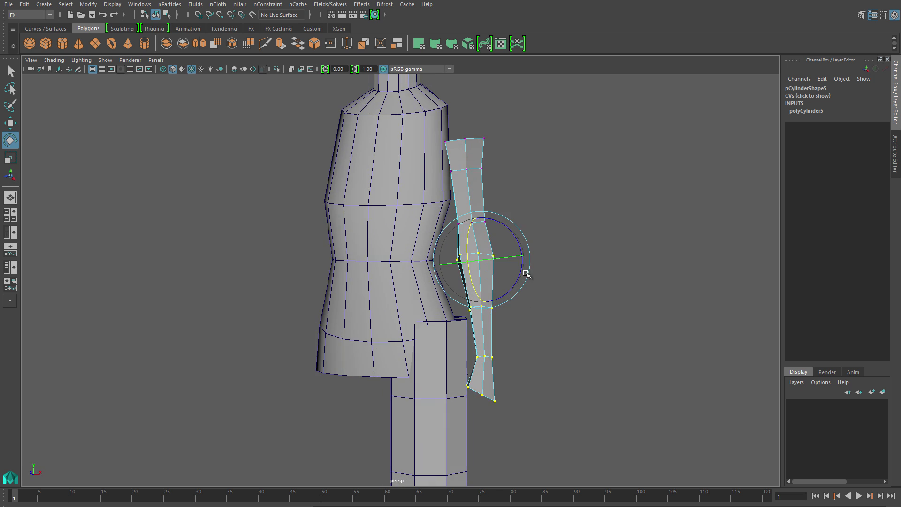
key(F11)
key(q)
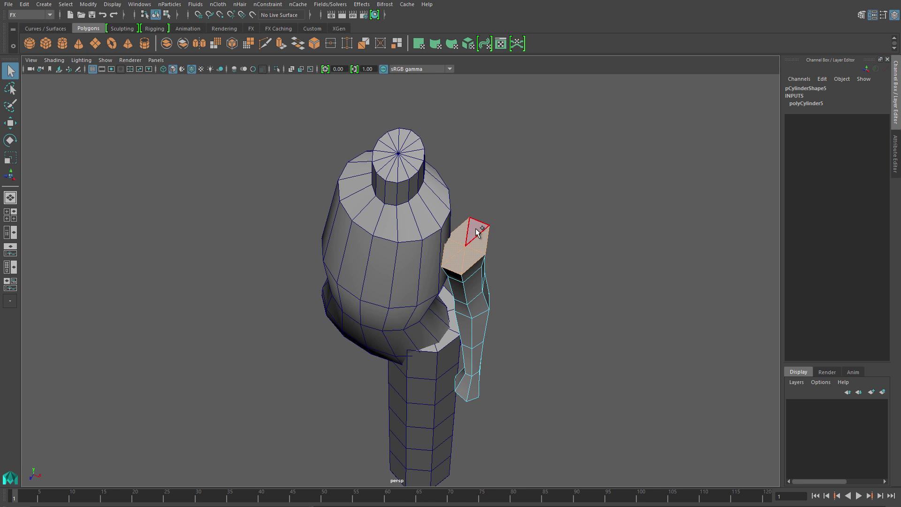
alt+drag(476, 232, 462, 207)
- Scale the leg cylinder's knee vertex row to the knee's width in the front view and move it into line with the knee
click(429, 401)
scroll(430, 393, down, 3)
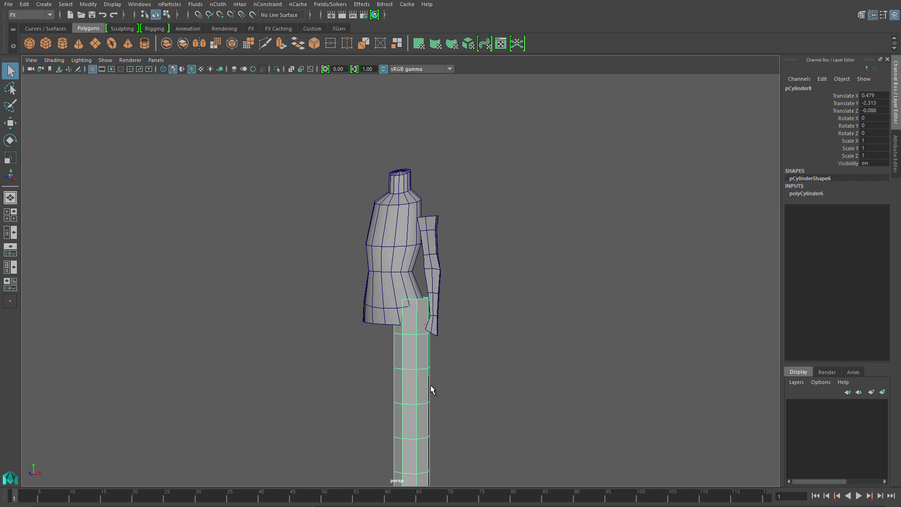
key(space)
key(space)
scroll(397, 348, down, 3)
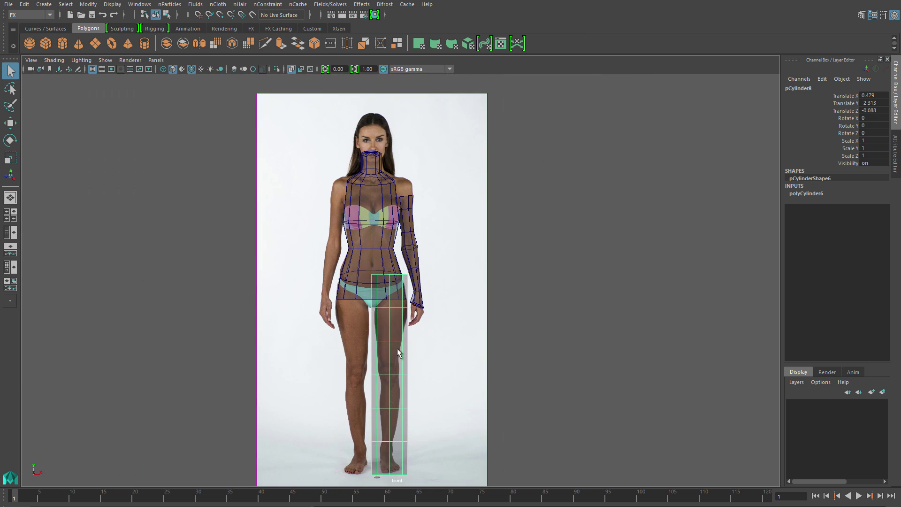
scroll(369, 331, up, 1)
right_drag(370, 331, 315, 304)
drag(315, 304, 460, 346)
key(f)
scroll(408, 302, down, 5)
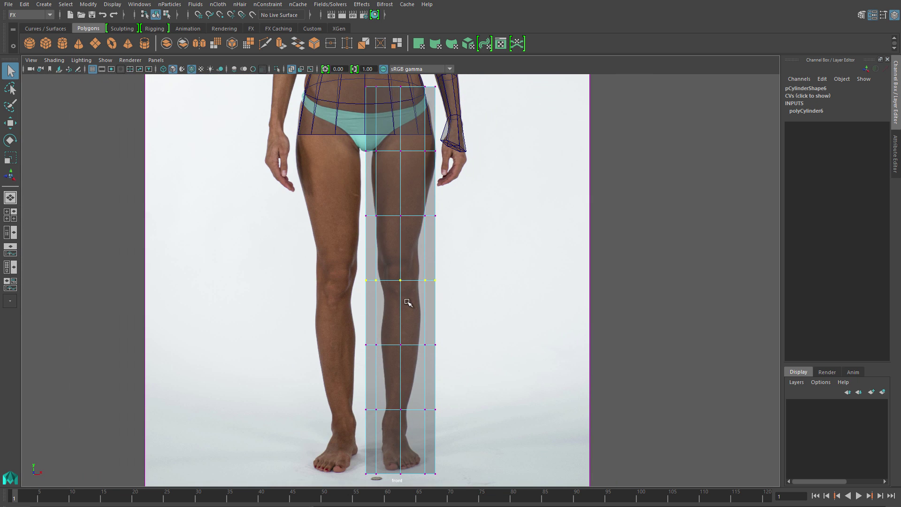
key(r)
middle_drag(408, 302, 389, 287)
scroll(400, 272, up, 3)
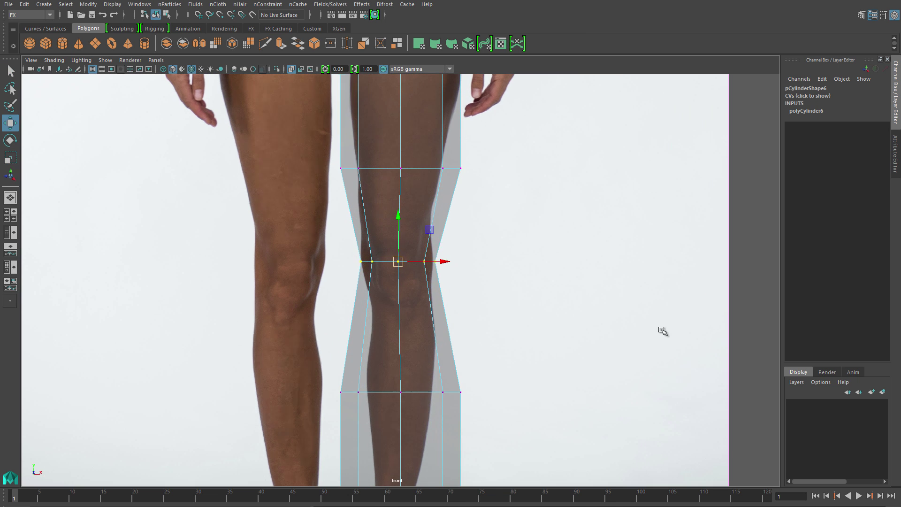
- Move the leg's vertex row below the knee up to just under it and scale it to the leg's width in the front view
key(r)
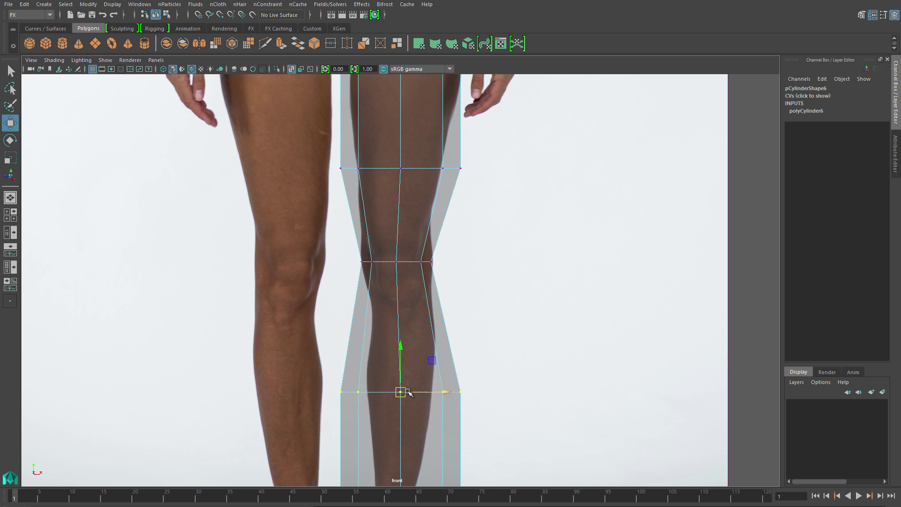
drag(406, 391, 369, 317)
key(r)
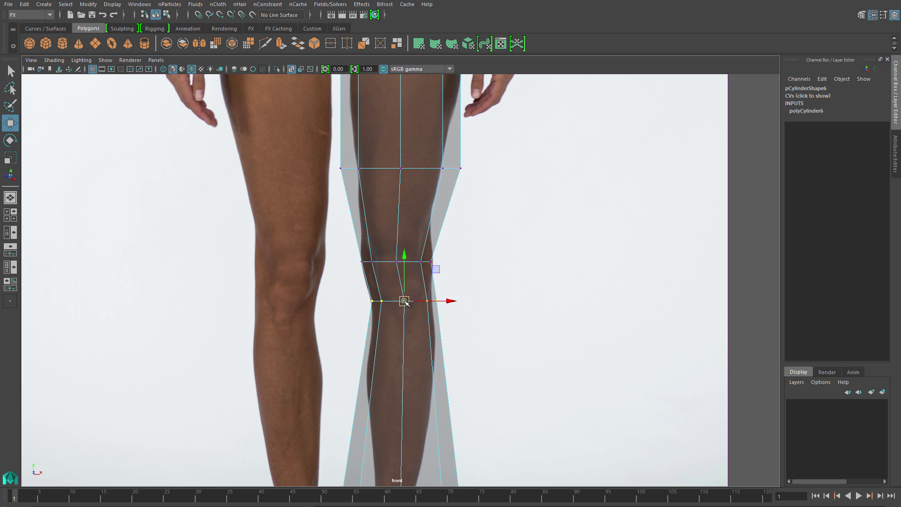
key(r)
- Bring the leg's next vertex row up to the calf, tilt it diagonally and scale it to the calf's width
alt+middle_drag(404, 302, 403, 216)
drag(329, 392, 403, 258)
key(w)
key(e)
key(r)
key(w)
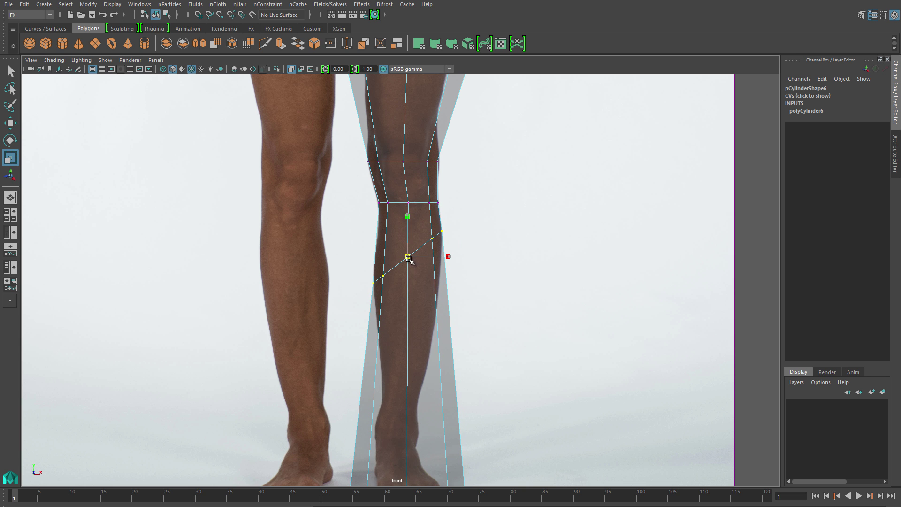
- Move the leg's bottom vertex row to just above the ankle, rotate it slightly and scale it to the leg's width
alt+middle_drag(409, 261, 402, 183)
key(w)
drag(328, 420, 470, 446)
drag(401, 432, 399, 328)
key(e)
drag(404, 282, 411, 287)
key(r)
drag(410, 323, 336, 342)
- Extrude the leg's bottom face down to the foot and insert an edge loop in the new ankle section
key(w)
shift+right_click(405, 253)
shift+right_click(460, 325)
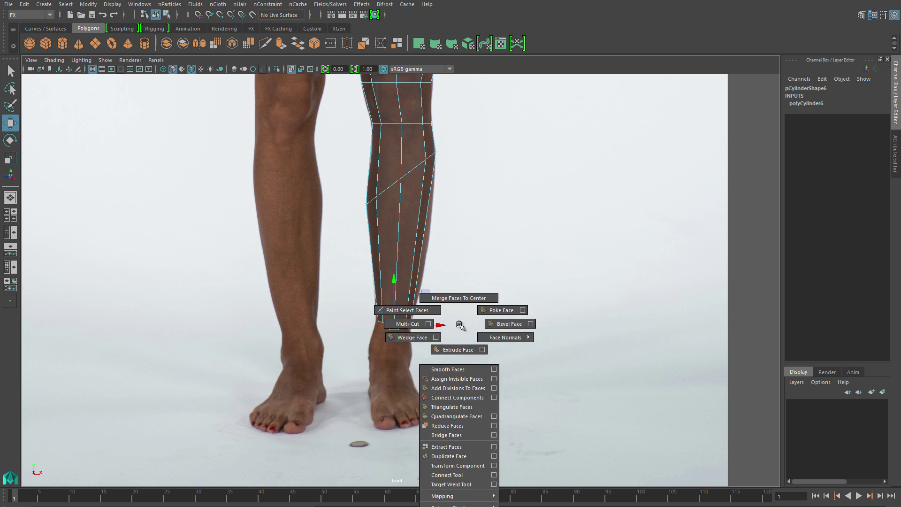
click(458, 350)
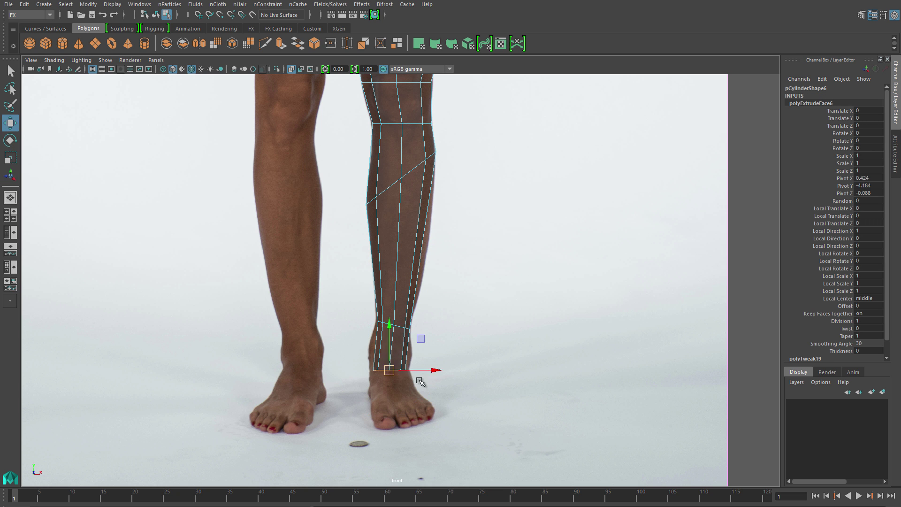
shift+right_drag(399, 323, 374, 305)
click(393, 348)
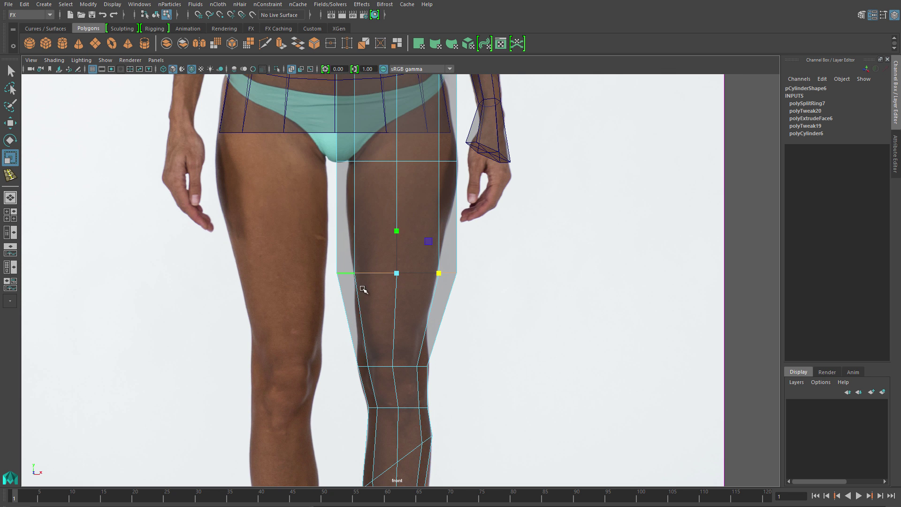
- Lower the mid-thigh edge loop, tilt it and scale it to the thigh's width in the front view
key(r)
drag(397, 302, 377, 323)
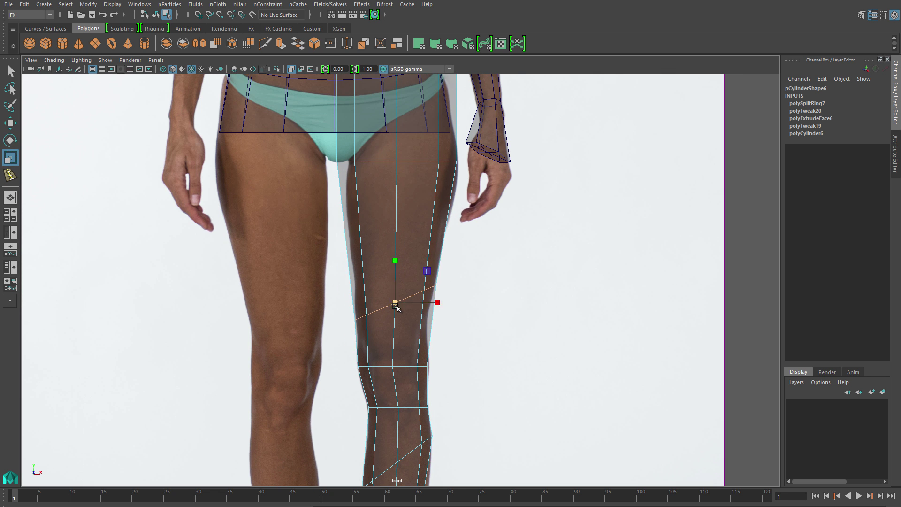
alt+middle_drag(422, 366, 422, 446)
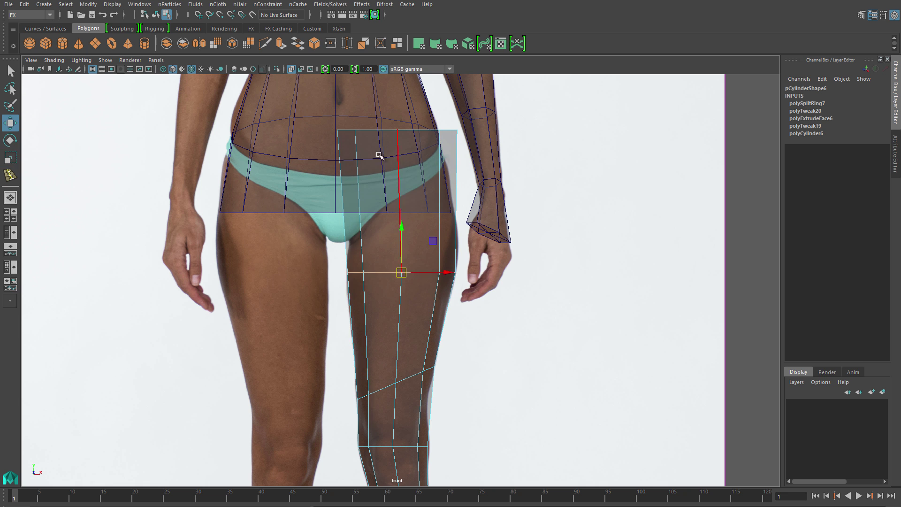
- Lower the leg's top edge loop to the hip, fit it to the thigh's width and adjust the vertices above the knee
double_click(397, 130)
key(w)
drag(396, 129, 399, 197)
key(r)
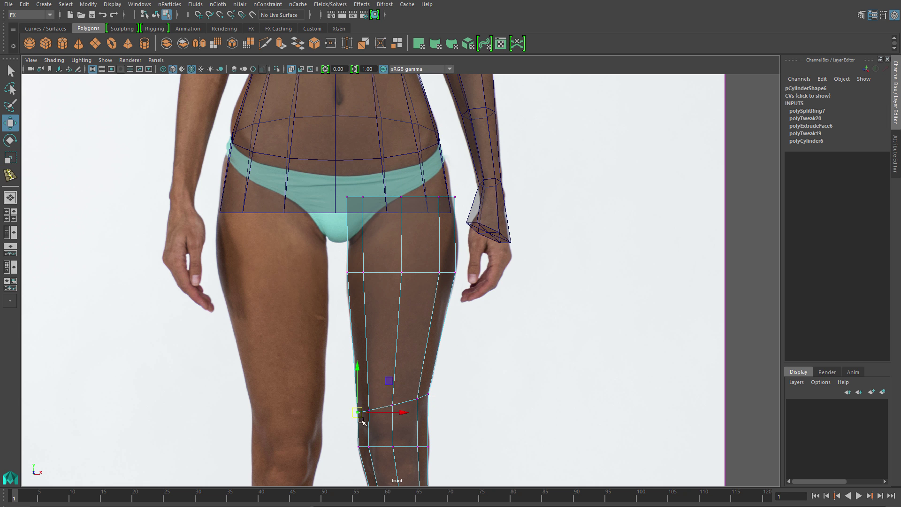
alt+middle_drag(361, 421, 410, 307)
scroll(456, 334, down, 5)
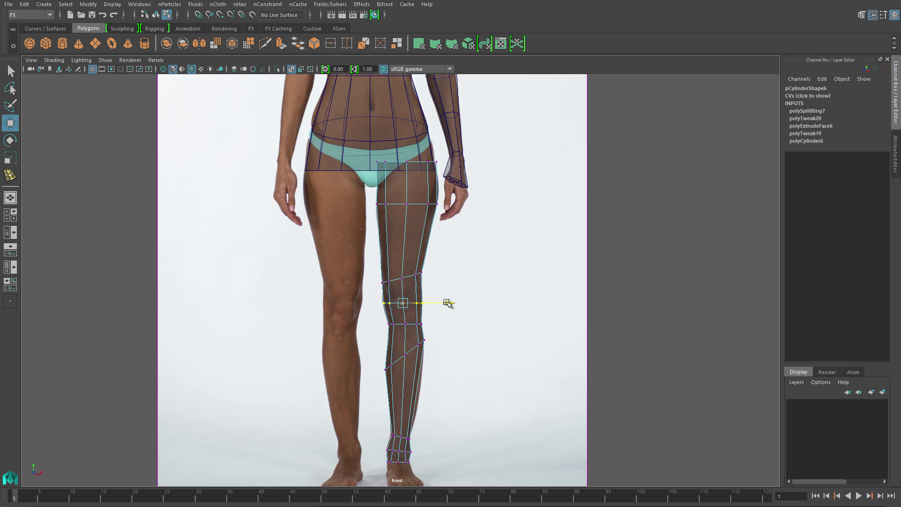
- Scale the leg's thigh vertex rows to the thigh's depth in the side view
key(space)
alt+middle_drag(413, 445, 413, 155)
right_drag(418, 195, 464, 165)
right_drag(407, 219, 408, 195)
double_click(393, 282)
key(r)
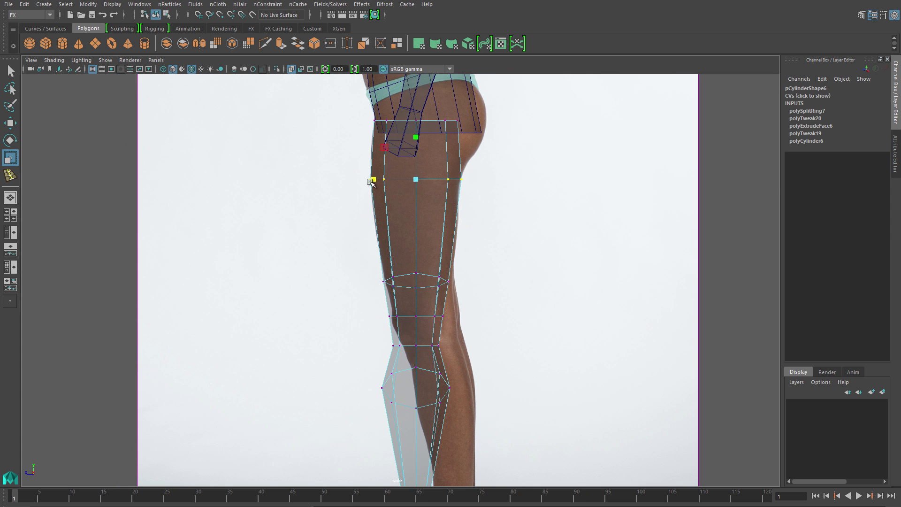
alt+middle_drag(435, 329, 374, 188)
- Move and scale the knee, calf and ankle vertex rows to follow the lower leg's profile in the side view
key(w)
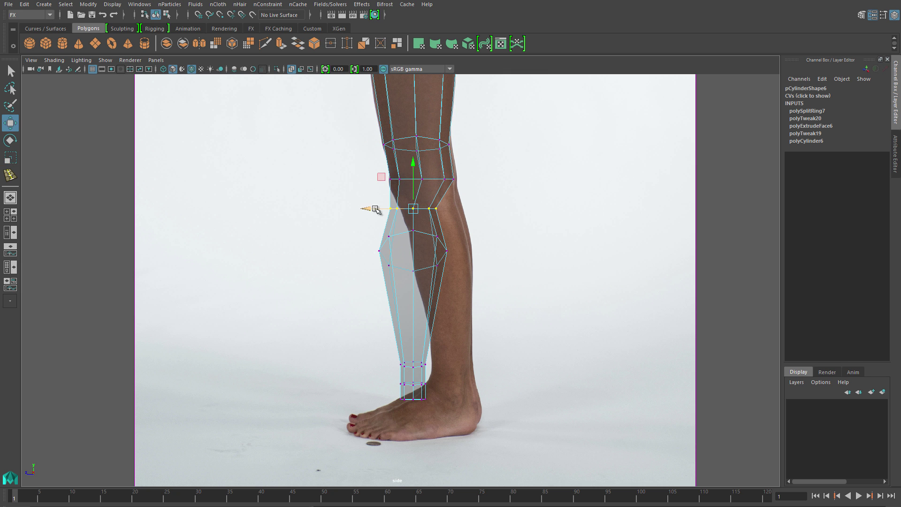
double_click(385, 242)
key(w)
drag(378, 250, 407, 251)
key(r)
double_click(433, 388)
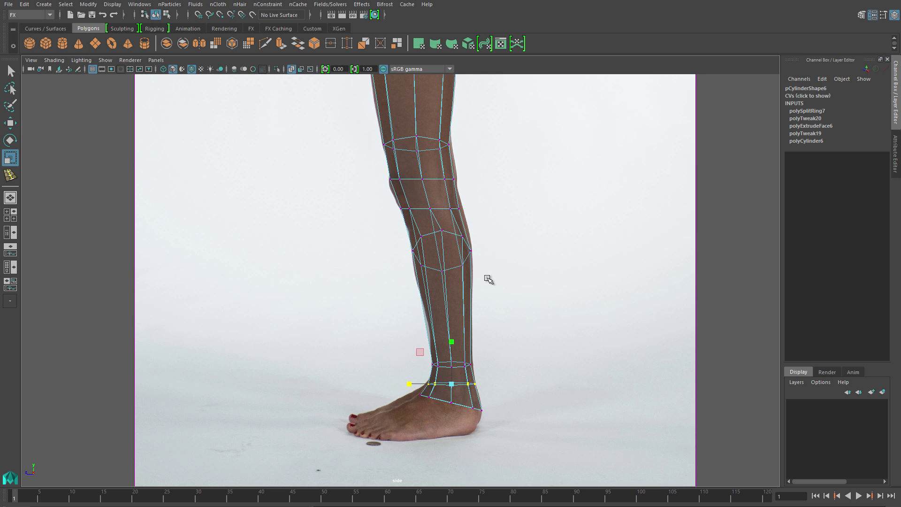
- Tilt the knee vertex row in the side view and scale the leg's top row to the hip's depth
key(e)
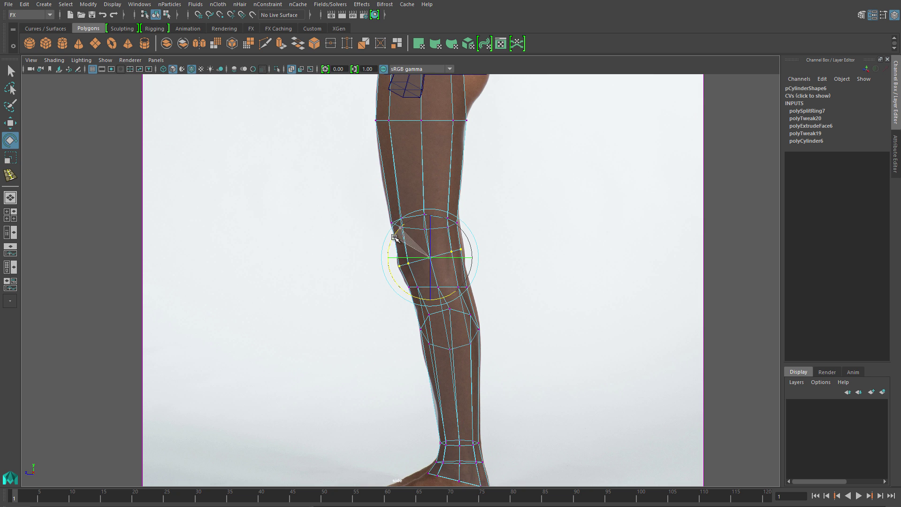
key(w)
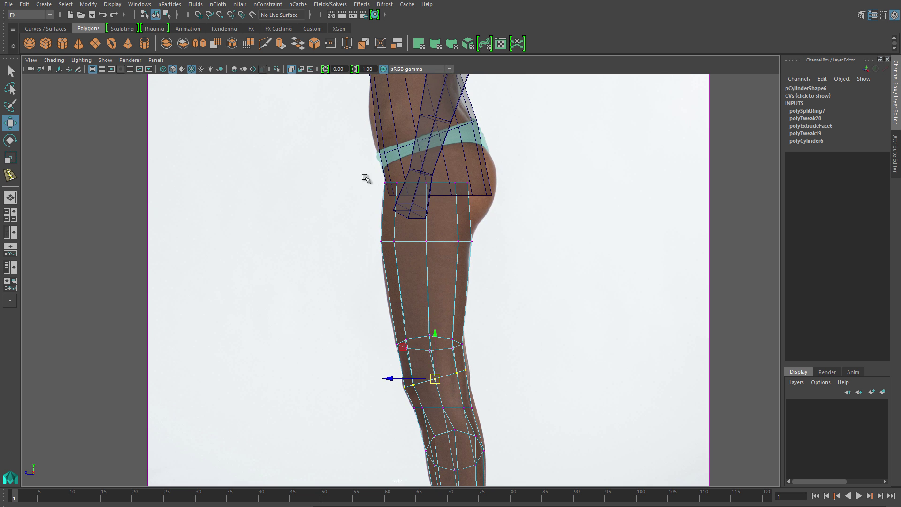
key(r)
double_click(396, 183)
key(w)
- Delete the cap faces at the top of the leg in the perspective view
key(space)
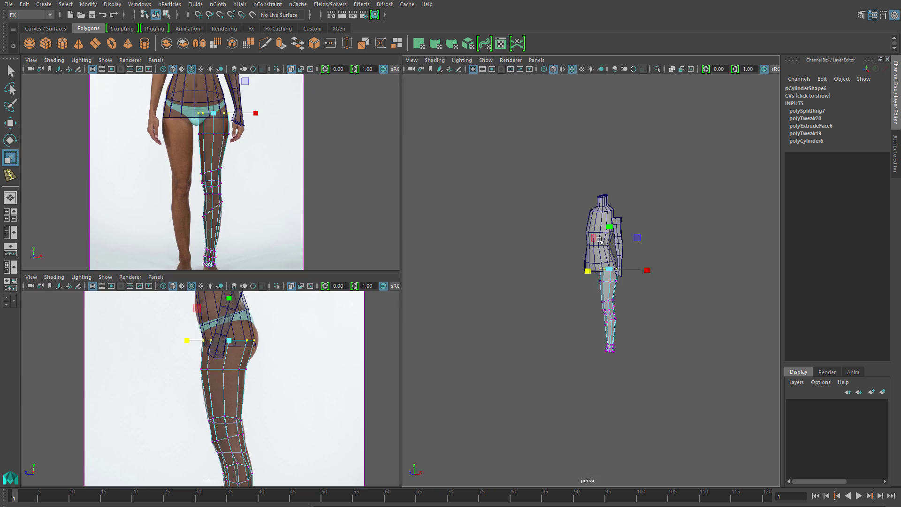
key(space)
key(F11)
key(4)
scroll(469, 295, up, 5)
click(467, 300)
alt+drag(498, 295, 402, 301)
mouse_move(402, 301)
mouse_down()
mouse_move(619, 364)
mouse_move(571, 321)
mouse_up()
scroll(571, 322, down, 3)
key(5)
- Select the arm and leg objects together and snap their pivots to the body's centre line
right_drag(466, 247, 417, 209)
click(417, 209)
alt+drag(417, 208, 422, 220)
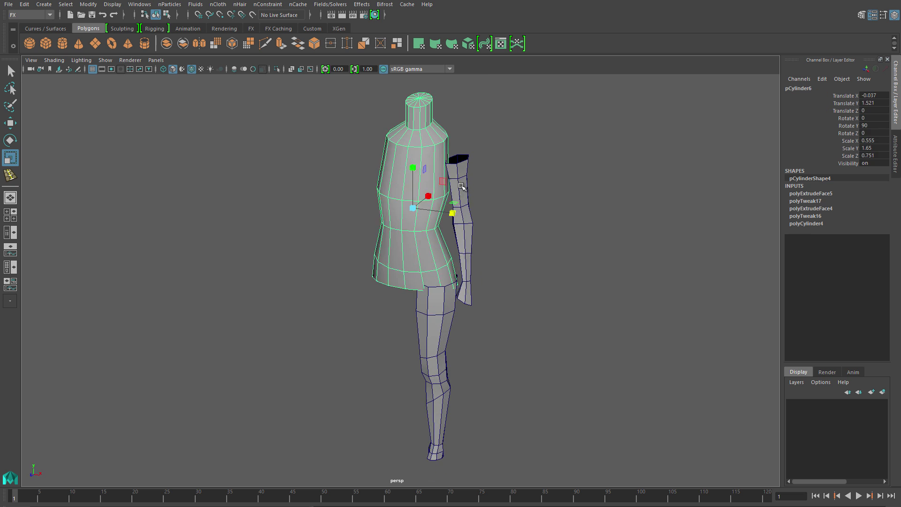
click(463, 221)
click(440, 315)
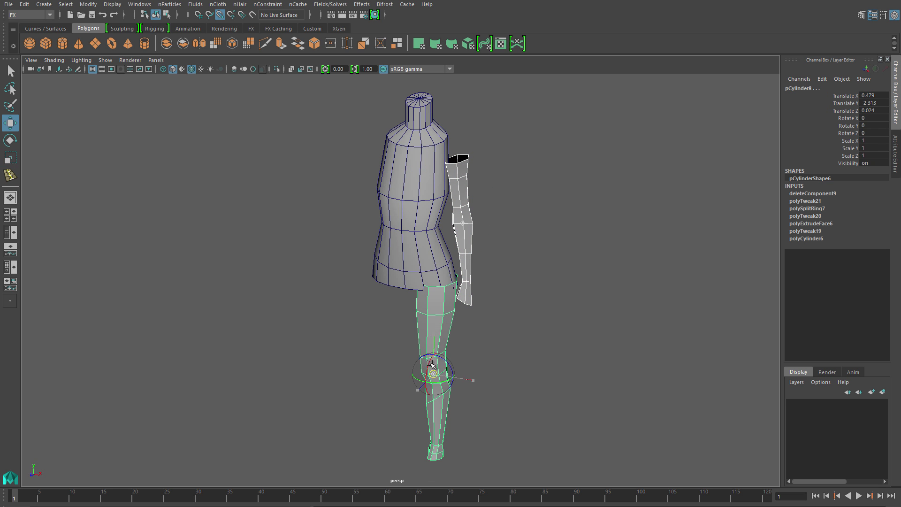
alt+drag(414, 309, 353, 219)
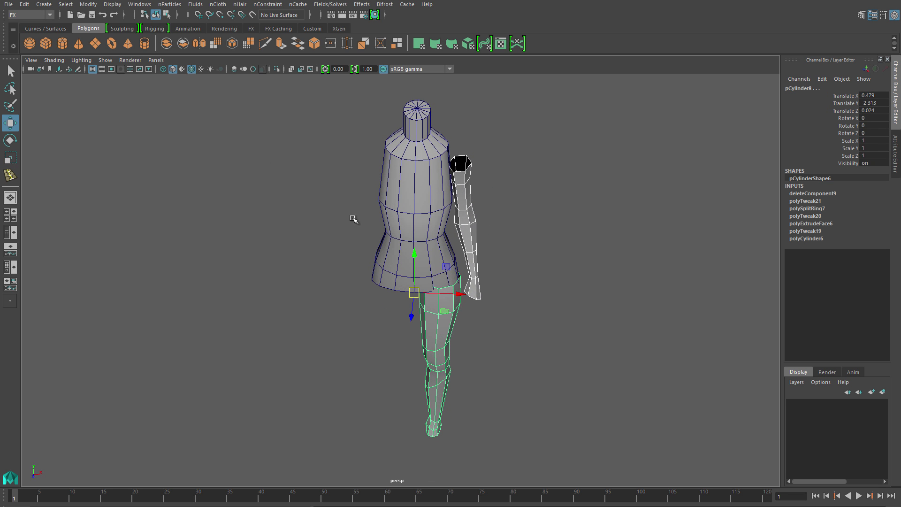
- Mirror the arm and leg with Duplicate Special as instances, using a Scale X of -1
click(24, 5)
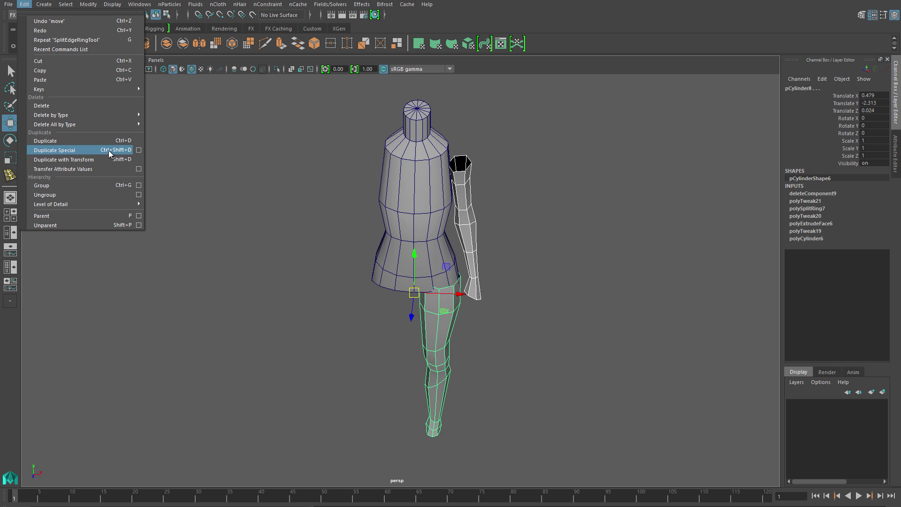
click(139, 150)
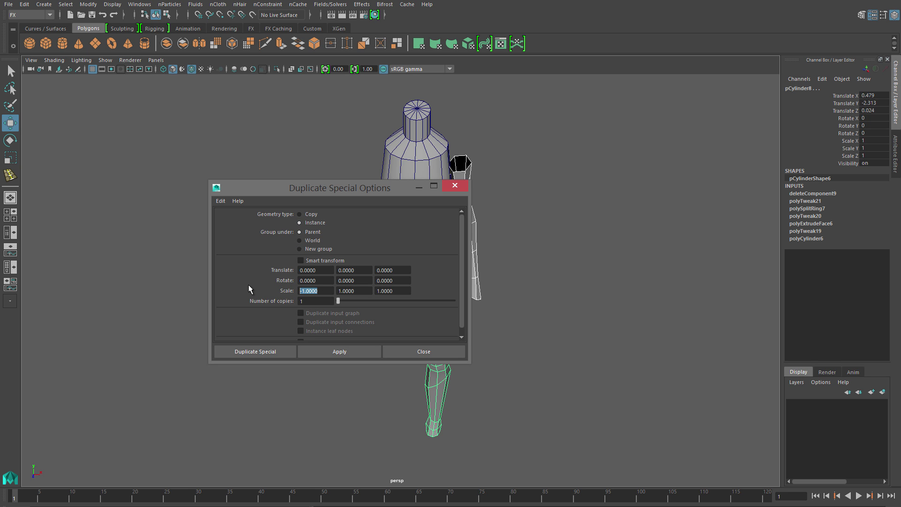
text(-1)
click(257, 351)
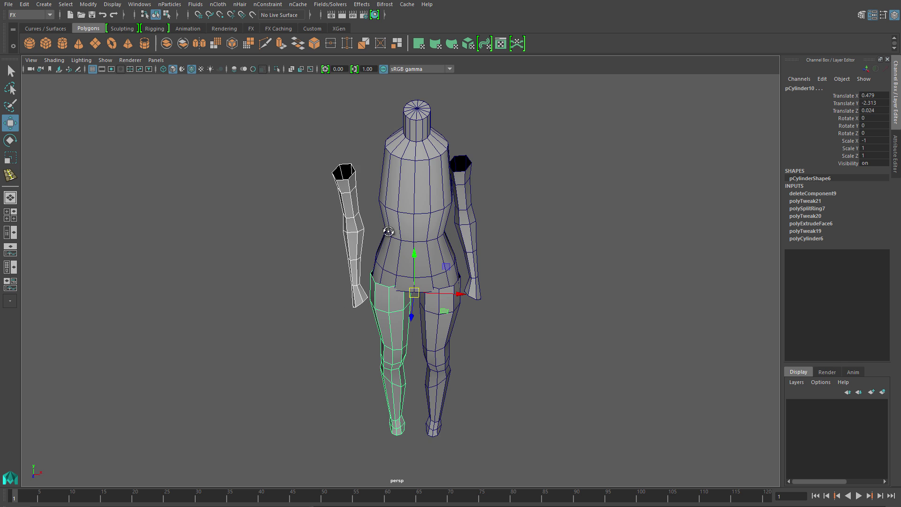
- Set the mirrored arm's Rotate Z to -6.684
click(357, 211)
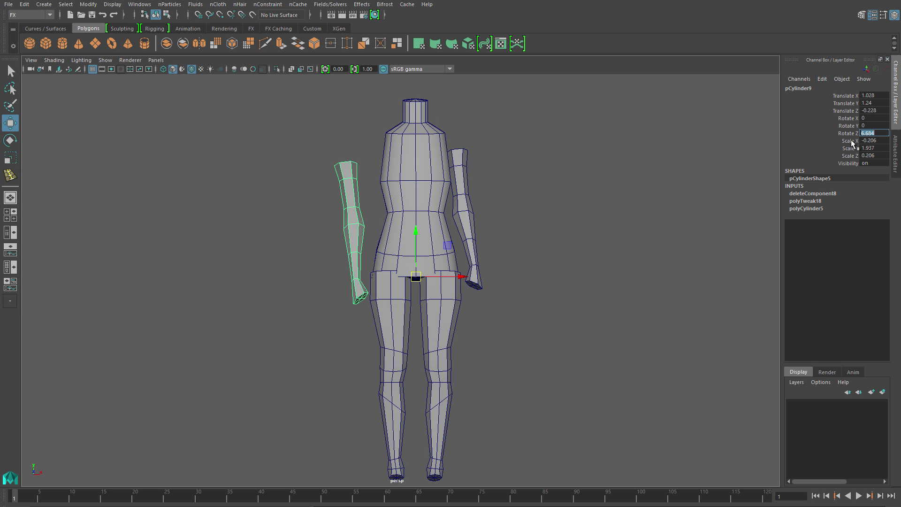
text(-6.684)
key(Return)
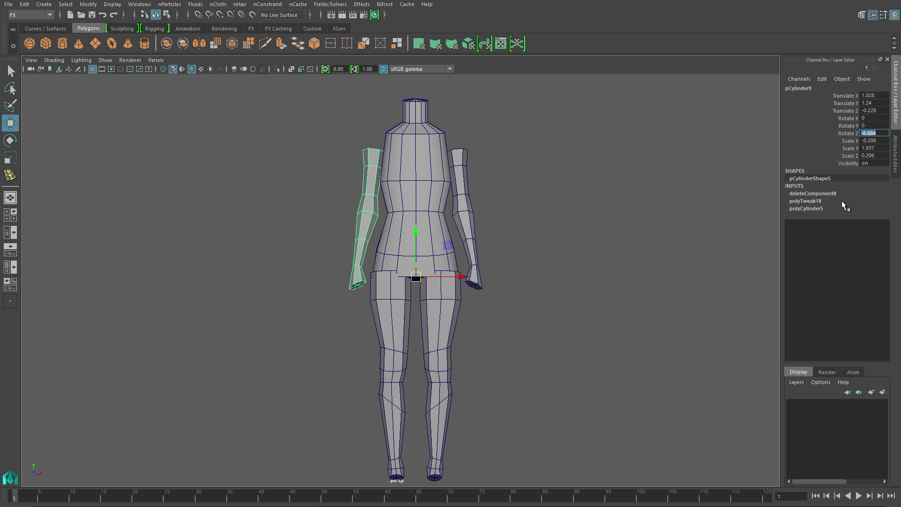
alt+drag(474, 278, 450, 277)
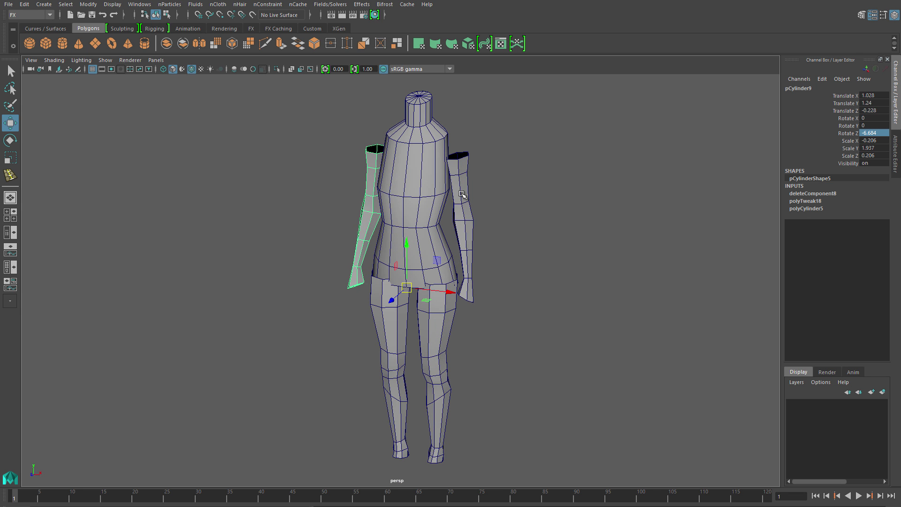
right_drag(462, 194, 448, 155)
drag(497, 175, 470, 215)
right_drag(471, 216, 504, 195)
- Select the torso and insert an edge loop around the chest between the shoulder and underbust loops
key(space)
alt+drag(595, 247, 592, 254)
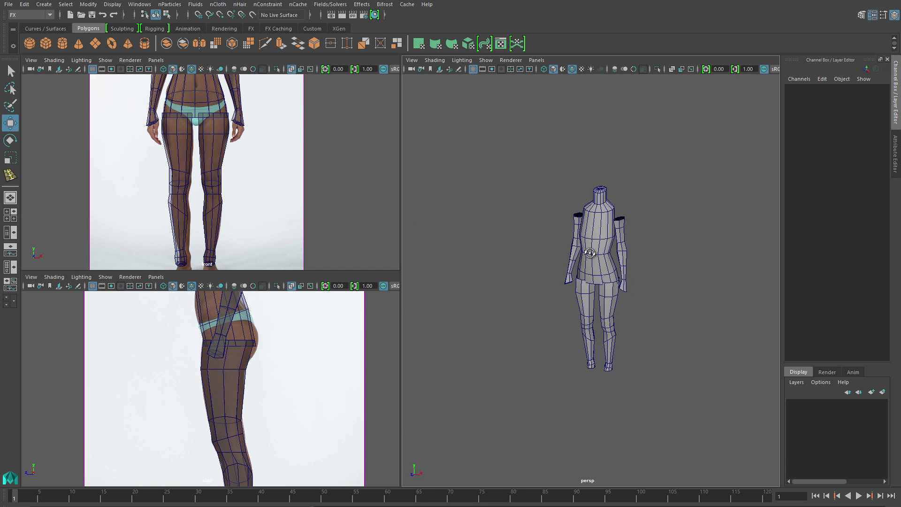
alt+right_drag(592, 254, 667, 268)
alt+drag(667, 268, 651, 272)
click(627, 281)
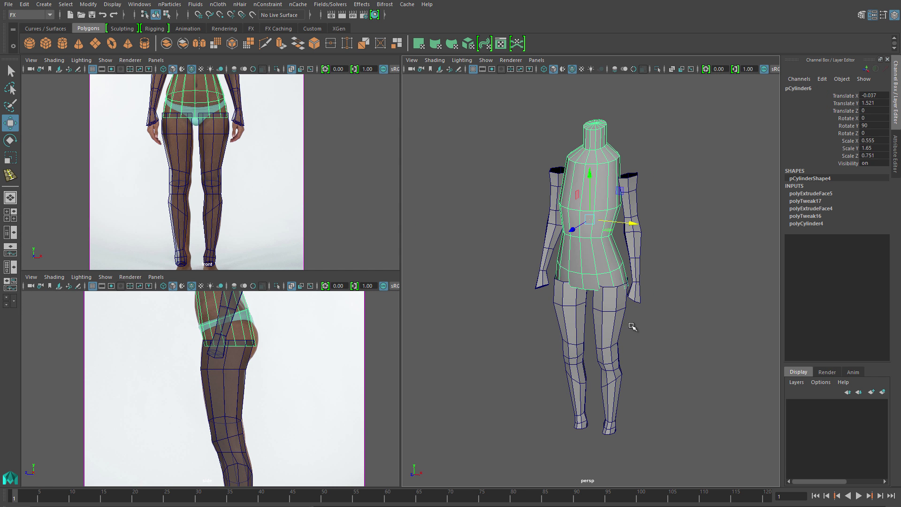
alt+right_drag(600, 171, 618, 266)
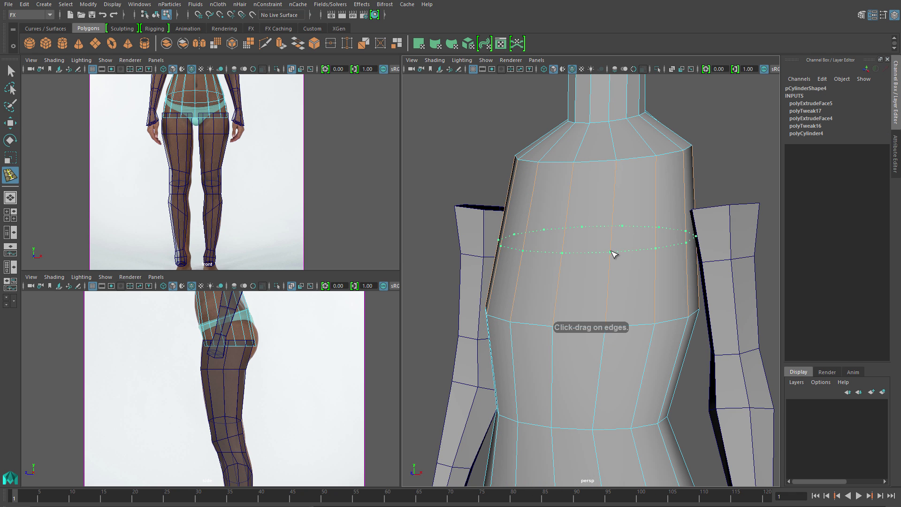
click(612, 253)
- Scale and move the new chest edge loop to match the body's outline in the front and side views
key(f)
key(w)
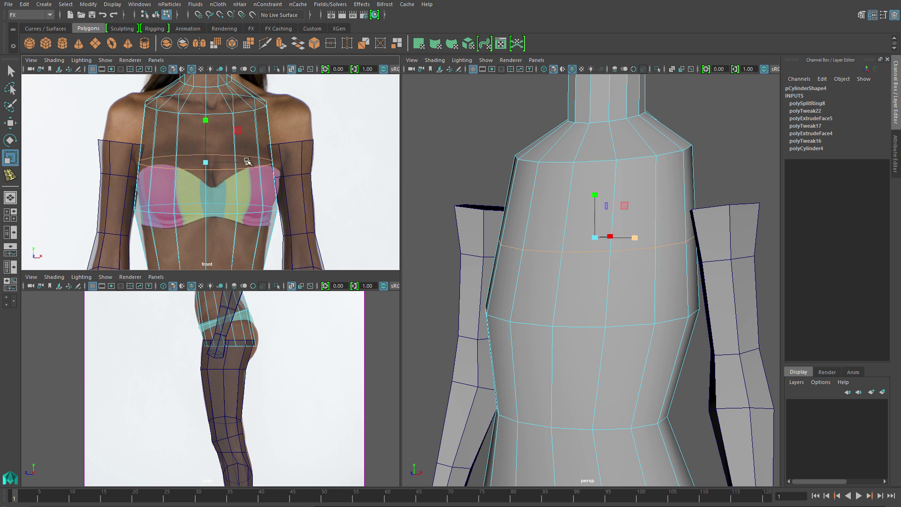
key(w)
alt+drag(700, 181, 540, 206)
key(f)
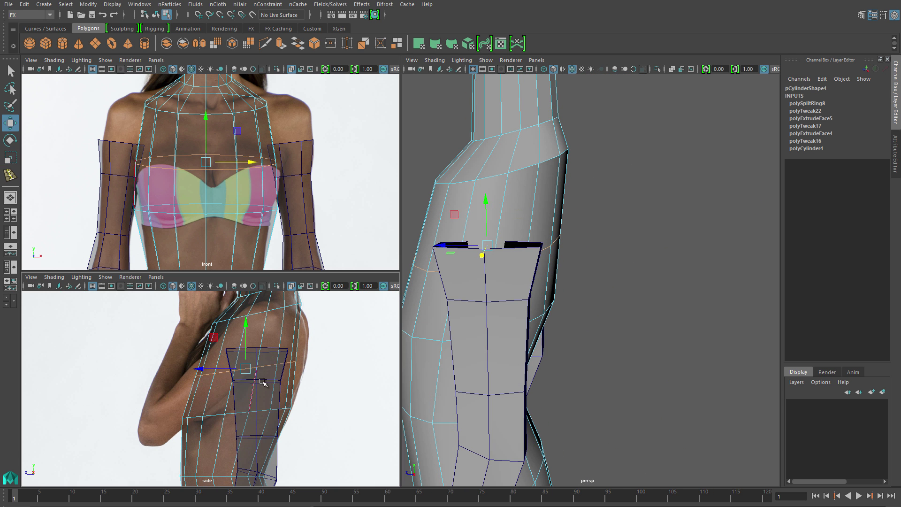
mouse_move(216, 369)
mouse_down()
mouse_move(202, 368)
mouse_move(296, 367)
mouse_move(207, 368)
mouse_move(216, 365)
mouse_up()
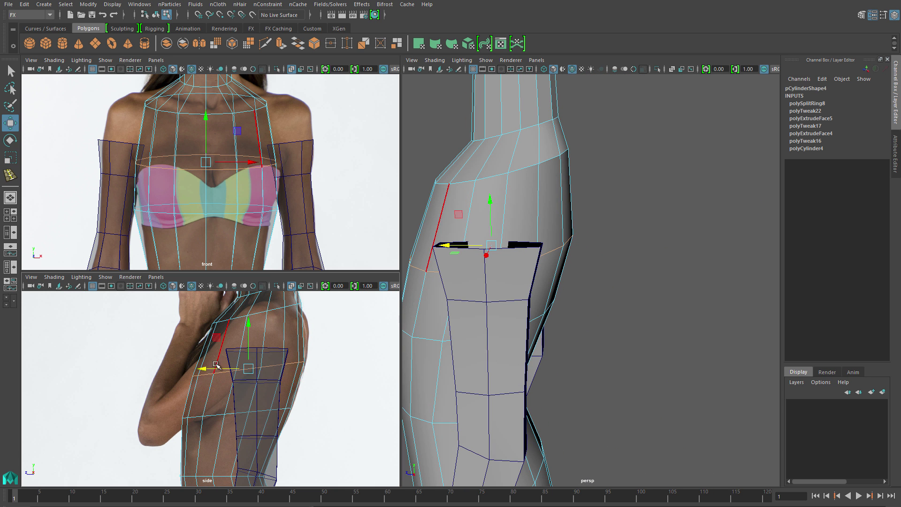
alt+middle_drag(216, 365, 249, 323)
double_click(251, 374)
- Insert an edge loop around the torso between the waist and hips and fit the loops there in the side view
alt+middle_drag(262, 394, 255, 313)
shift+right_drag(207, 344, 196, 400)
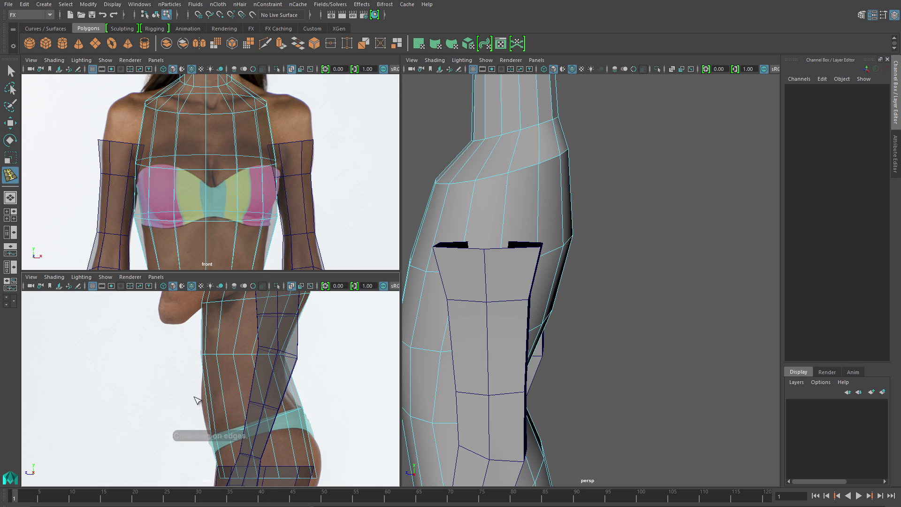
ctrl+click(196, 400)
key(w)
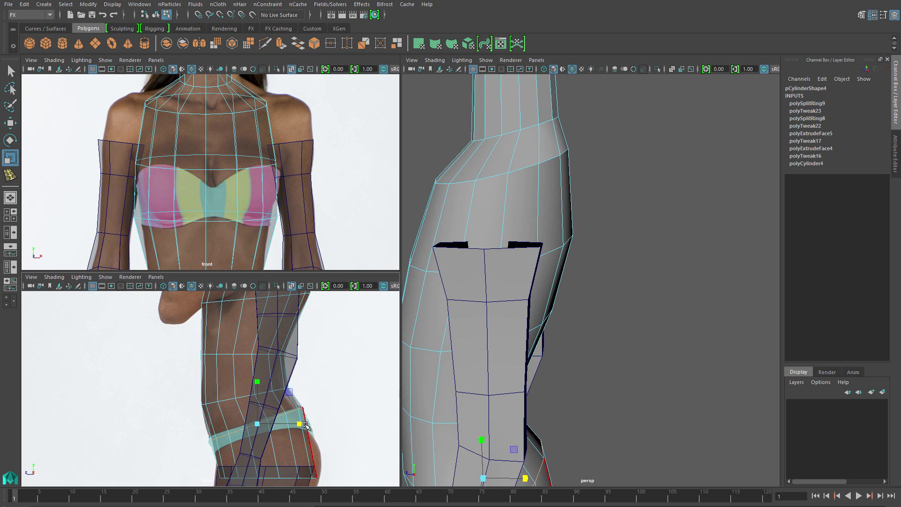
key(w)
- Check and scale the torso's underbust, abdomen and hip edge loops against the body's outline in the front view
alt+middle_drag(221, 216, 244, 159)
double_click(243, 156)
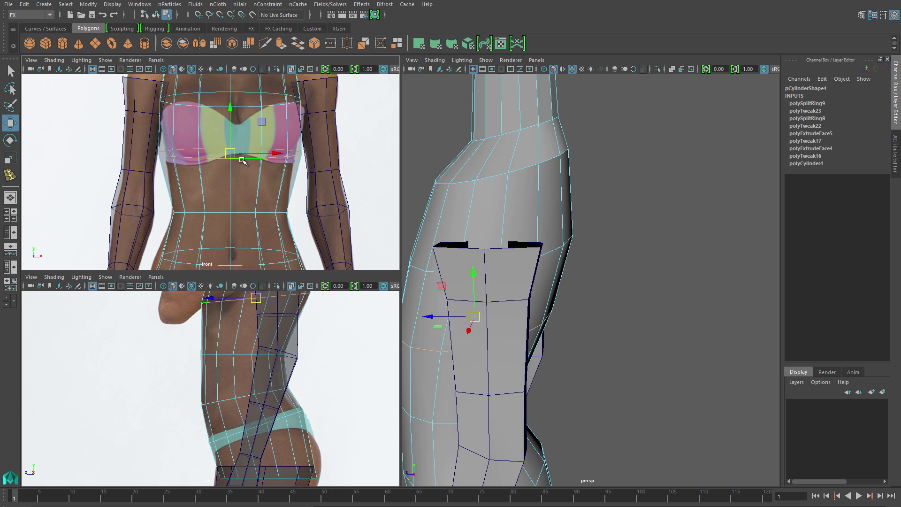
key(r)
scroll(237, 197, down, 3)
scroll(232, 227, up, 3)
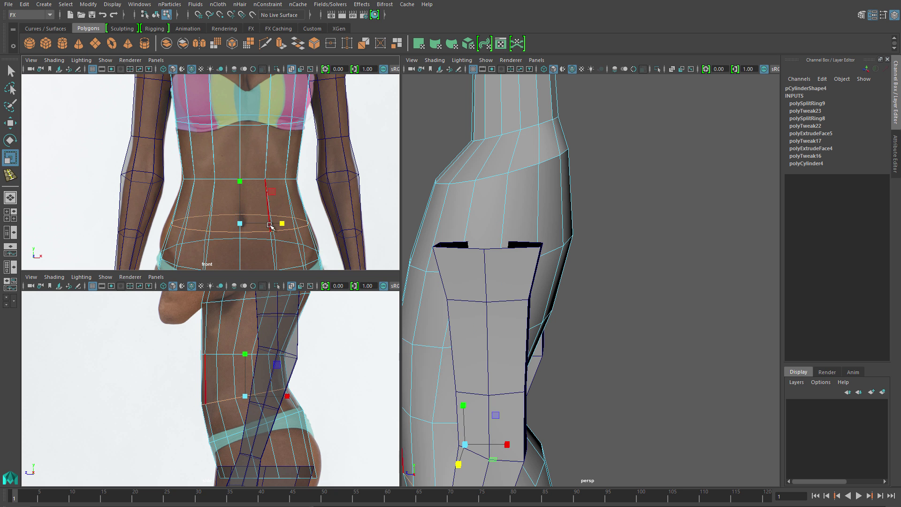
alt+middle_drag(284, 226, 281, 162)
double_click(225, 210)
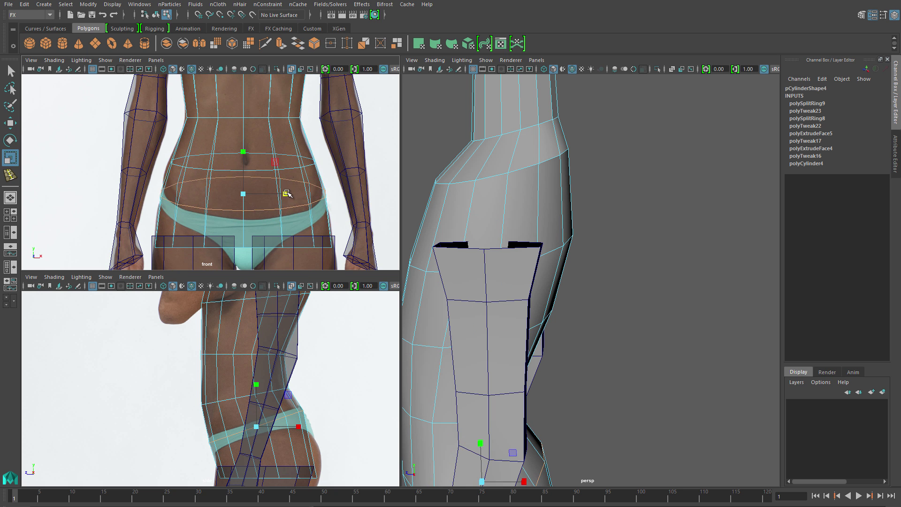
alt+middle_drag(284, 194, 288, 263)
- Select and reposition the vertical edges of the upper chest beside the shoulder
alt+drag(521, 225, 507, 255)
right_drag(498, 248, 498, 233)
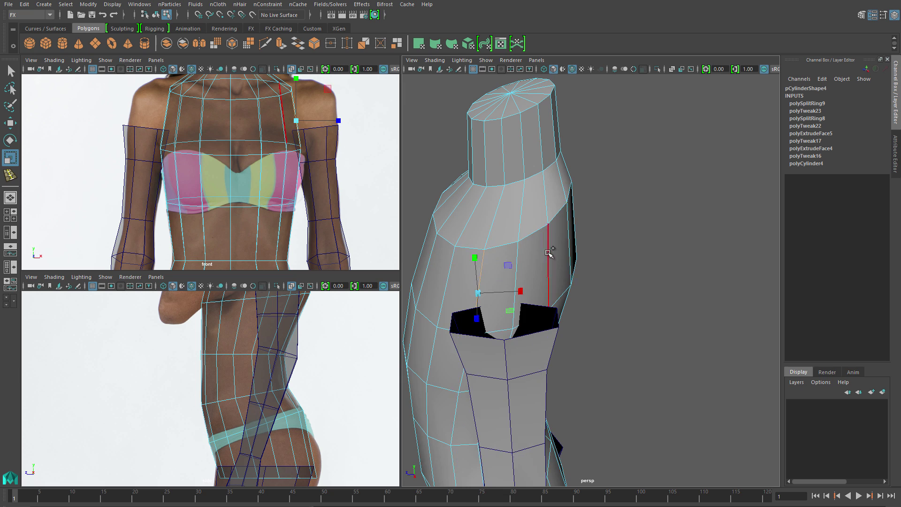
alt+drag(497, 234, 561, 287)
click(674, 199)
click(637, 242)
click(528, 283)
alt+drag(653, 338, 590, 231)
click(629, 322)
drag(591, 230, 587, 177)
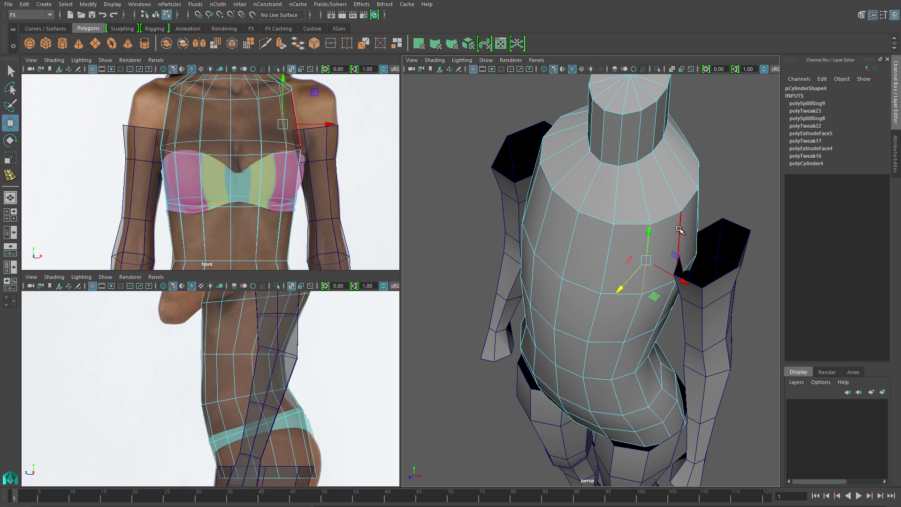
- Delete half of the torso along its center line and select the remaining half as an object
alt+drag(651, 280, 638, 202)
key(F8)
key(F9)
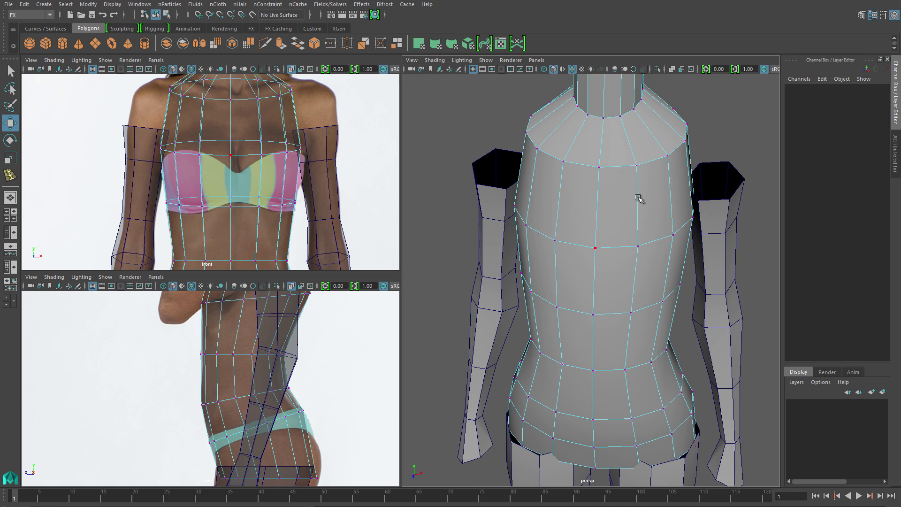
click(667, 156)
key(F8)
key(a)
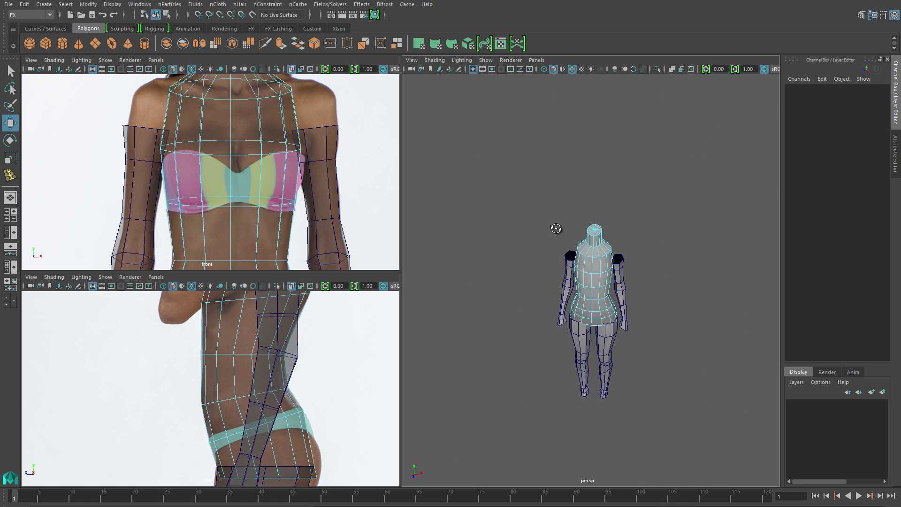
drag(589, 351, 591, 352)
key(f)
alt+drag(664, 336, 624, 300)
click(609, 291)
- Try to mirror the remaining torso half with Duplicate Special, and undo the duplicate
click(24, 5)
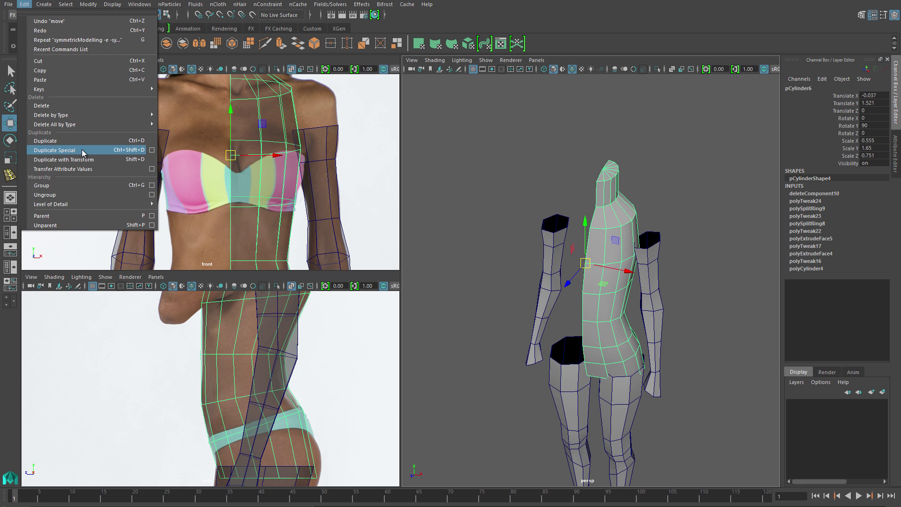
click(85, 150)
alt+drag(495, 202, 671, 264)
key(ctrl+z)
- Freeze the torso half's transformations and mirror it using Duplicate Special with a Scale X of -1
alt+drag(704, 296, 428, 170)
click(88, 4)
click(113, 47)
click(87, 4)
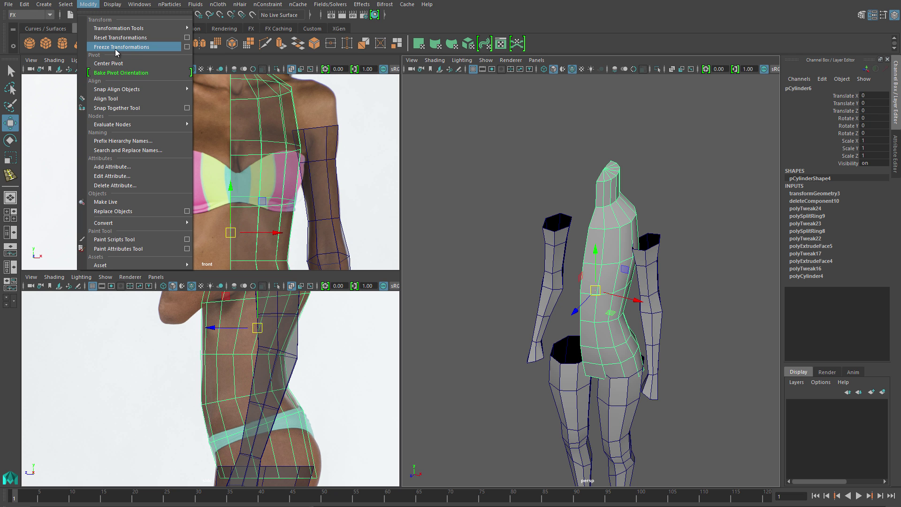
mouse_move(24, 4)
click(75, 152)
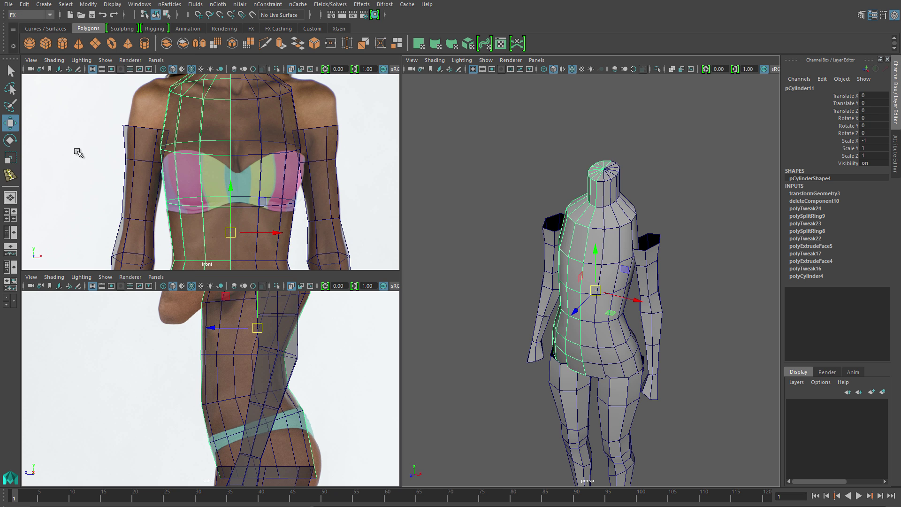
- Move the edges along the torso's shoulder line to fit the back and shoulder outline in the side view
alt+right_drag(663, 258, 663, 177)
click(674, 237)
alt+drag(663, 177, 564, 277)
shift+click(624, 275)
click(583, 268)
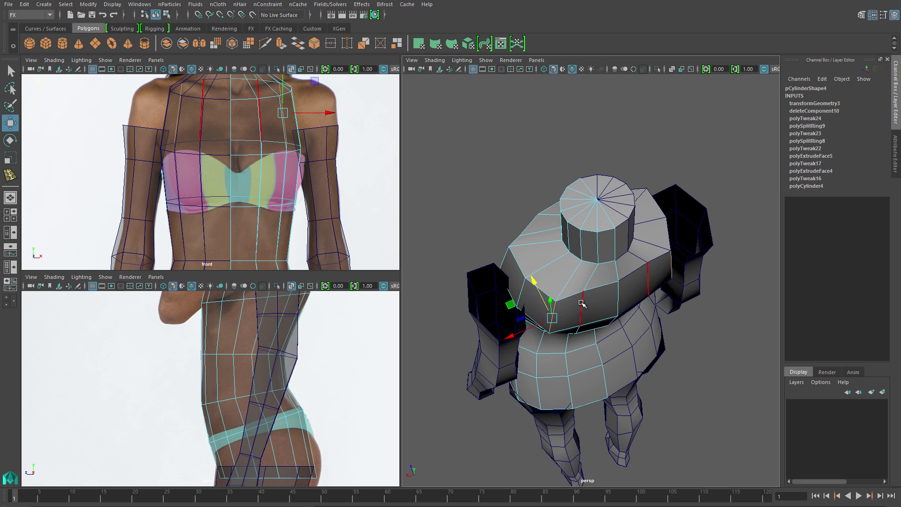
alt+middle_drag(319, 244, 322, 373)
alt+drag(586, 329, 585, 305)
click(547, 265)
alt+drag(546, 265, 605, 266)
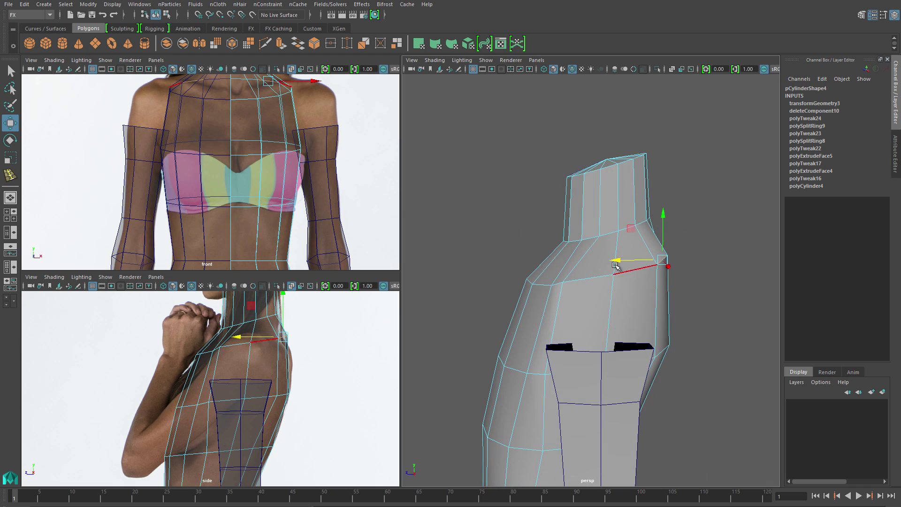
click(605, 264)
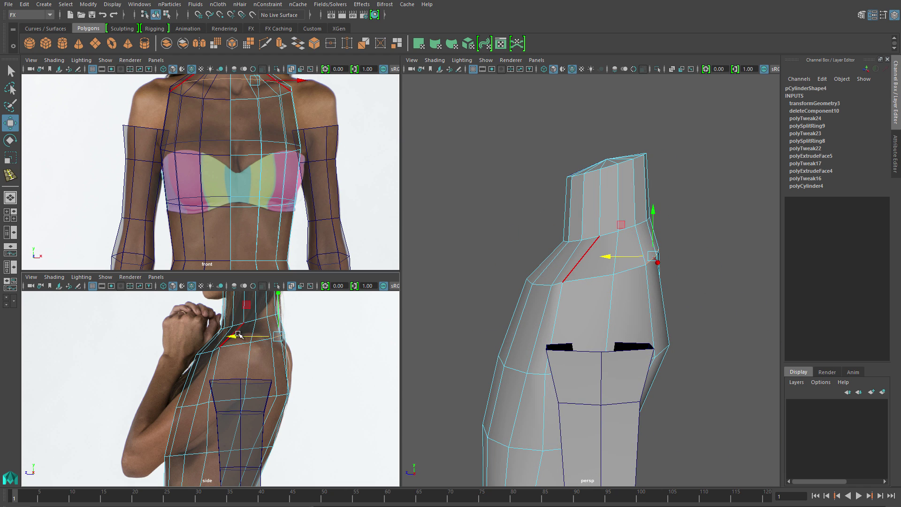
click(540, 307)
alt+drag(540, 307, 519, 288)
key(r)
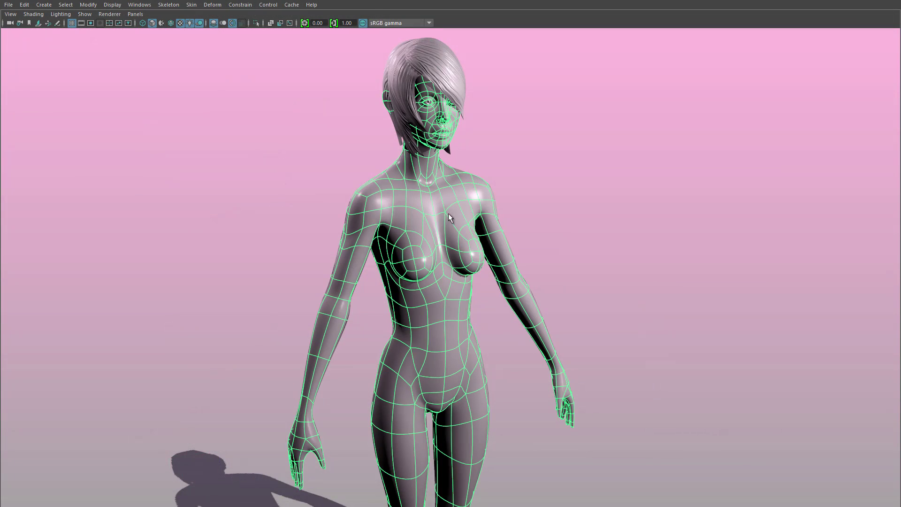
- Examine the shoulder and upper-arm topology of the finished character by selecting its face loops
alt+drag(469, 243, 593, 314)
scroll(440, 261, up, 3)
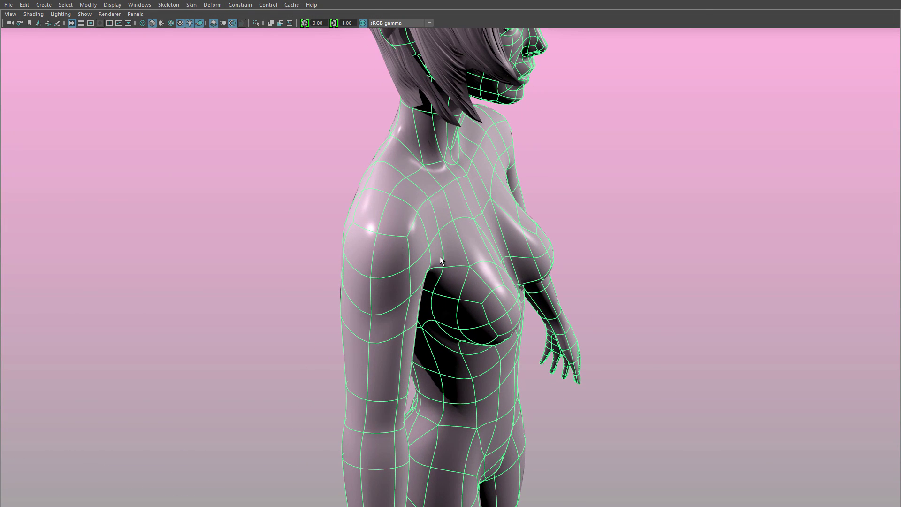
right_drag(398, 201, 399, 221)
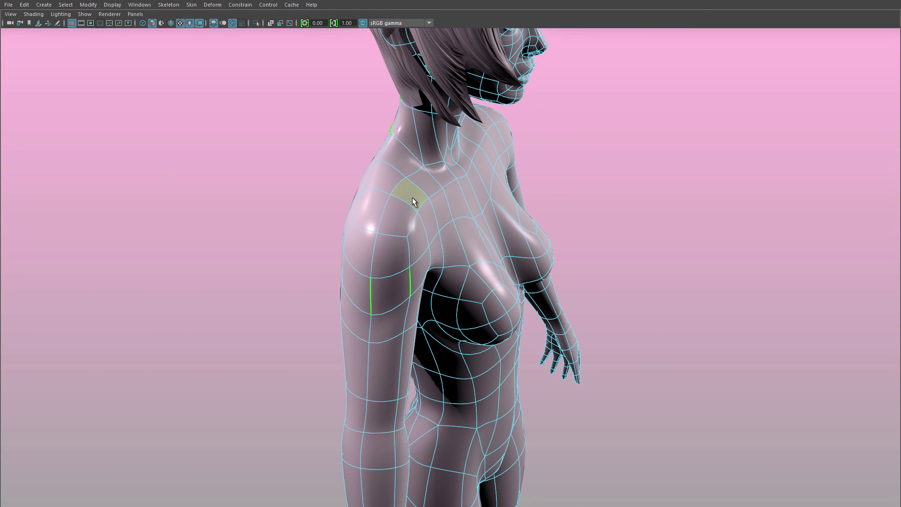
double_click(397, 217)
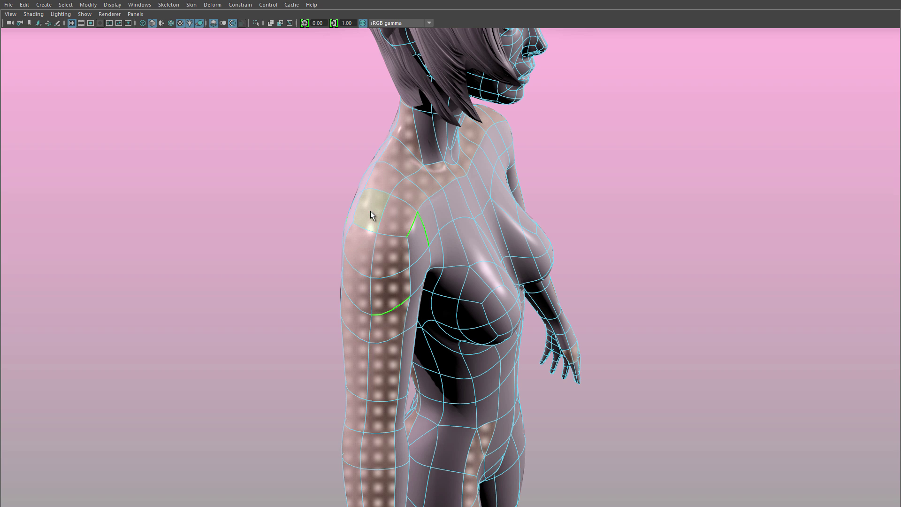
click(403, 194)
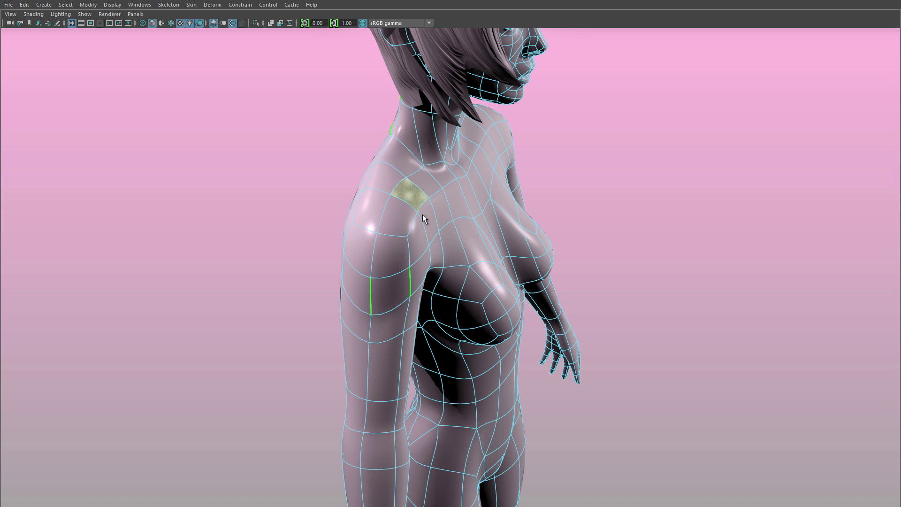
shift+double_click(395, 180)
alt+drag(396, 181, 360, 234)
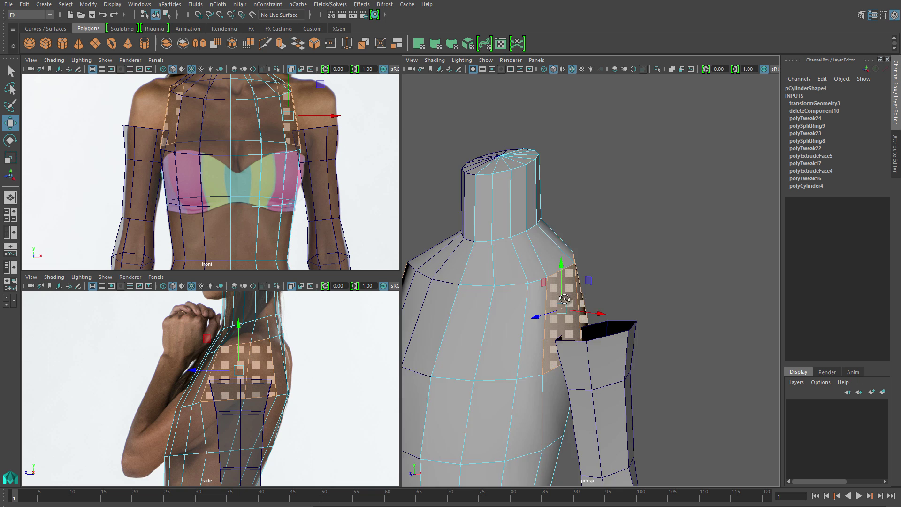
- Extrude the torso's side shoulder faces outward to the arm and delete the extrusion's end faces
alt+drag(564, 298, 570, 282)
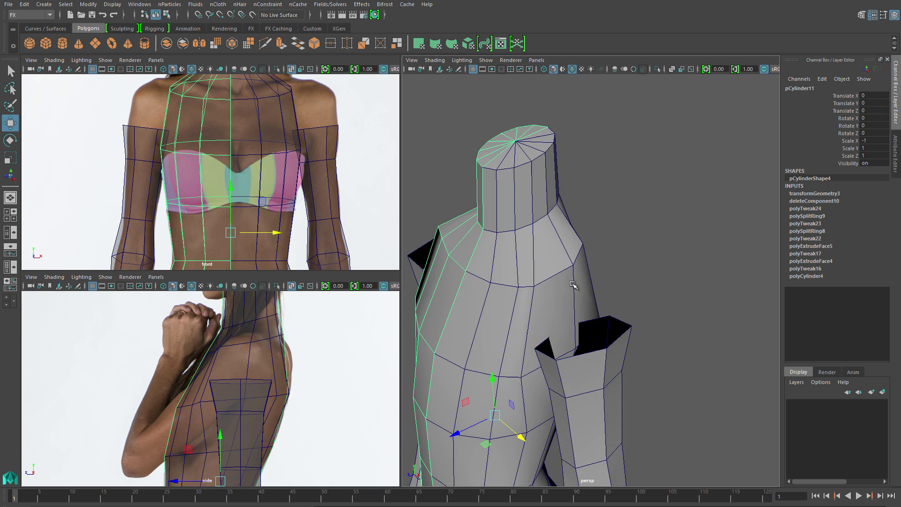
right_click(571, 263)
click(554, 305)
shift+right_drag(564, 293, 561, 317)
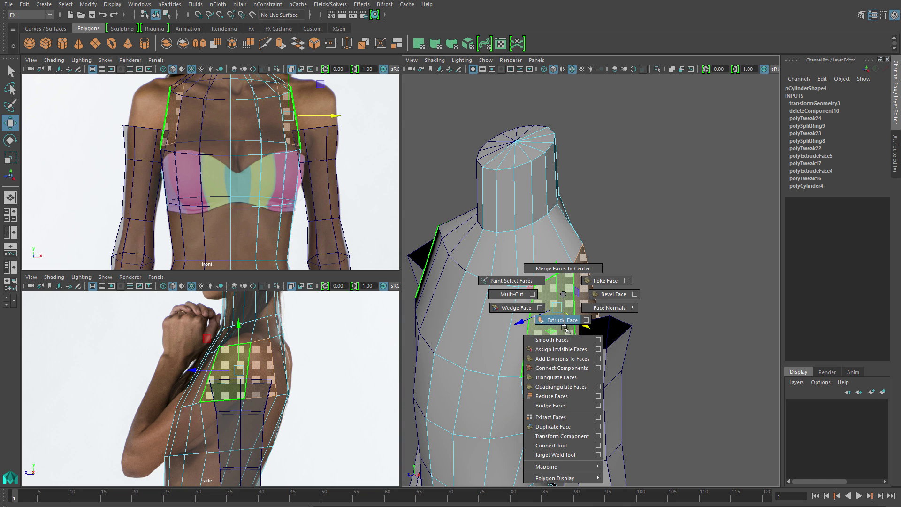
scroll(516, 350, down, 5)
alt+drag(516, 350, 544, 413)
scroll(563, 305, up, 5)
click(612, 329)
alt+drag(613, 328, 508, 372)
click(508, 372)
alt+drag(617, 188, 690, 308)
- Move the open shoulder border's vertices onto the matching vertices at the top of the arm
click(590, 269)
key(4)
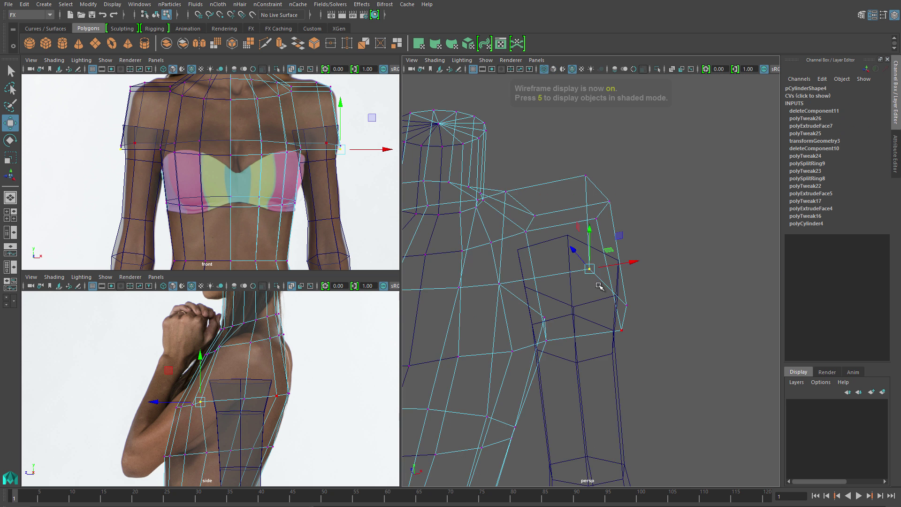
drag(589, 309, 609, 263)
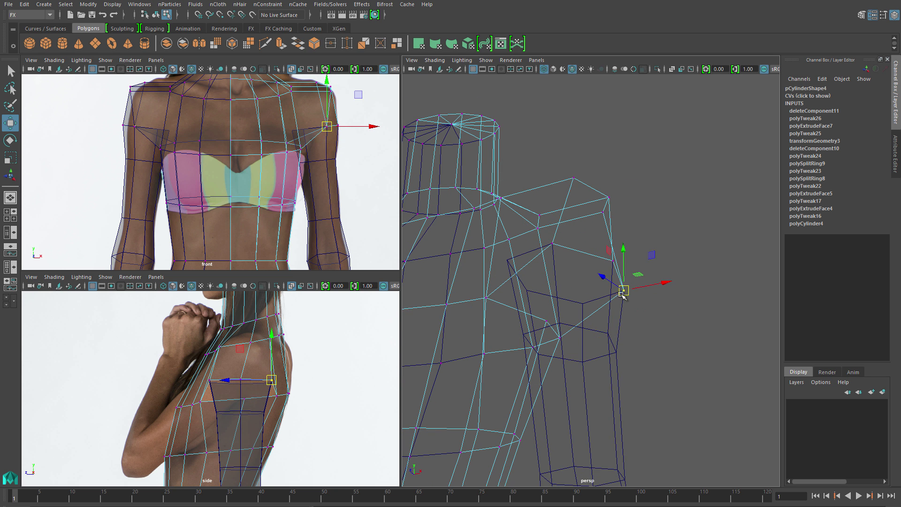
key(5)
key(f)
alt+drag(622, 311, 603, 322)
- Move the shoulder-top and neck-base vertices to match the body's outline in the front view
drag(582, 169, 615, 221)
scroll(313, 205, up, 3)
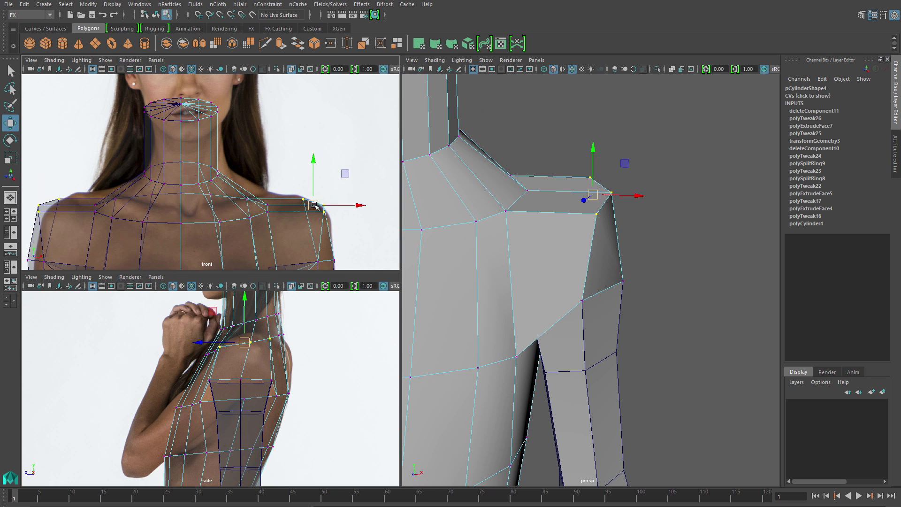
drag(313, 205, 259, 202)
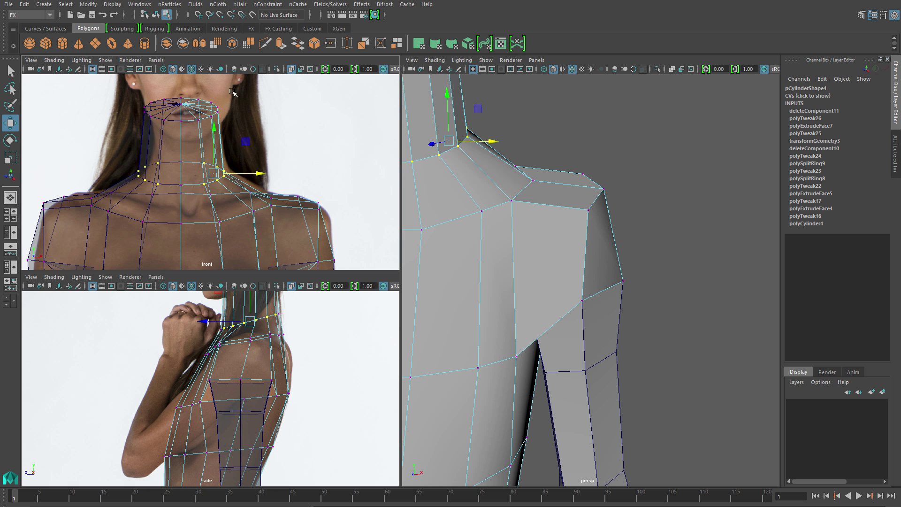
- Adjust the vertices along the top of the shoulder front to back to round its shape
alt+drag(469, 263, 605, 240)
click(515, 224)
shift+click(602, 239)
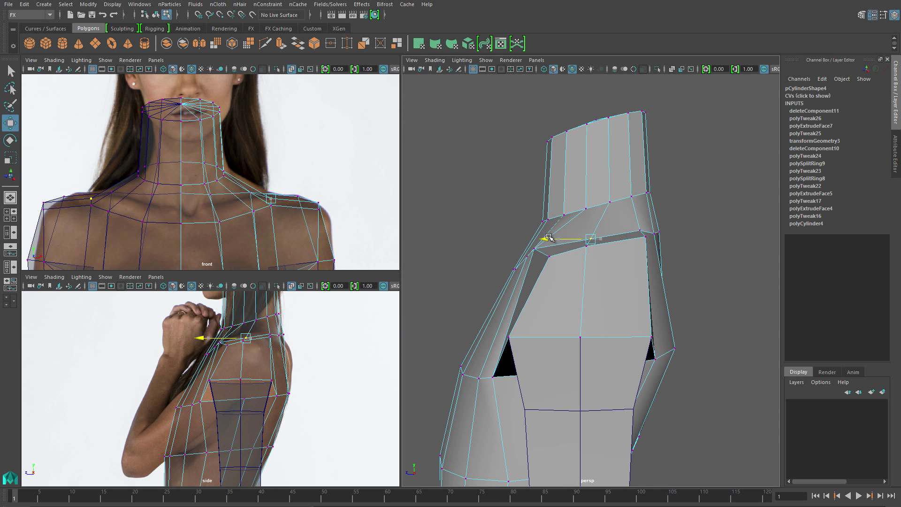
alt+drag(550, 238, 640, 297)
shift+click(641, 257)
shift+click(532, 250)
alt+right_drag(640, 298, 553, 321)
- Return to object selection and delete the mirrored torso half and mirrored arm
right_drag(548, 248, 594, 235)
alt+drag(594, 235, 483, 328)
click(482, 328)
click(599, 328)
- Combine the torso half with its arm and mirror the result using Duplicate Special with a Scale X of -1
alt+drag(599, 328, 651, 215)
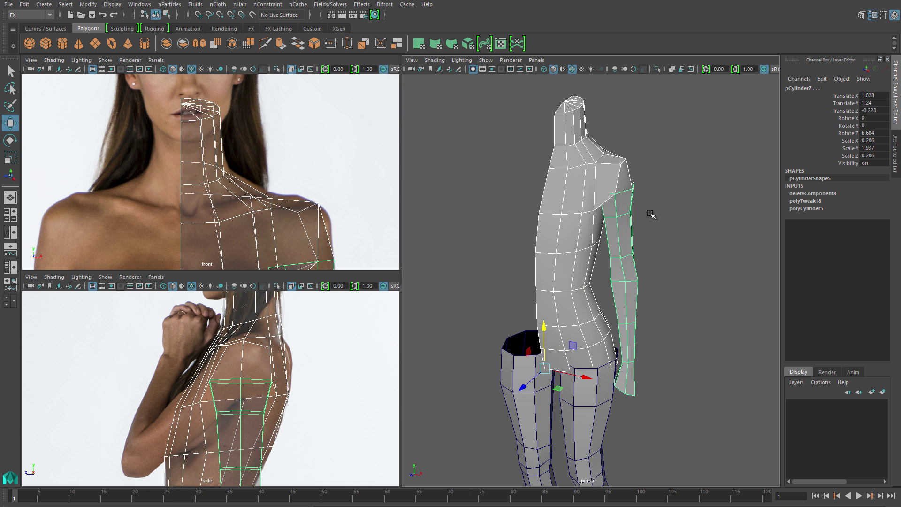
shift+right_click(651, 214)
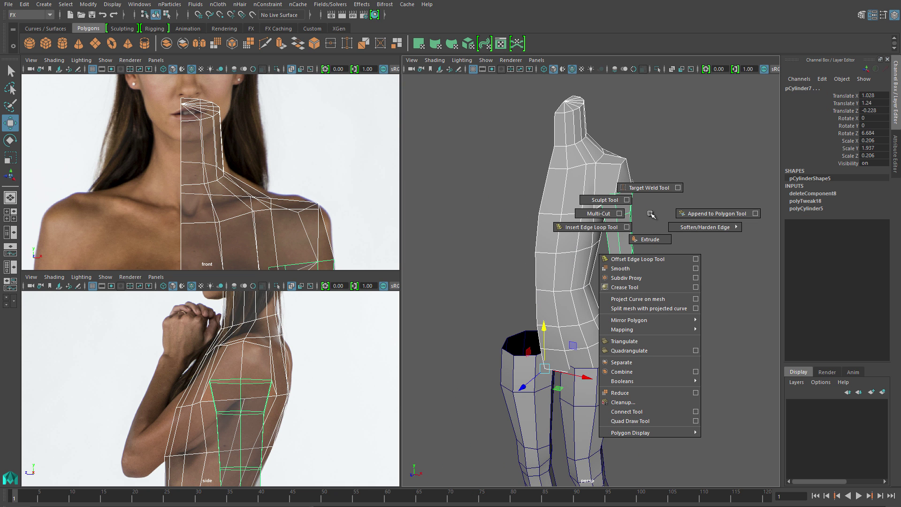
click(658, 373)
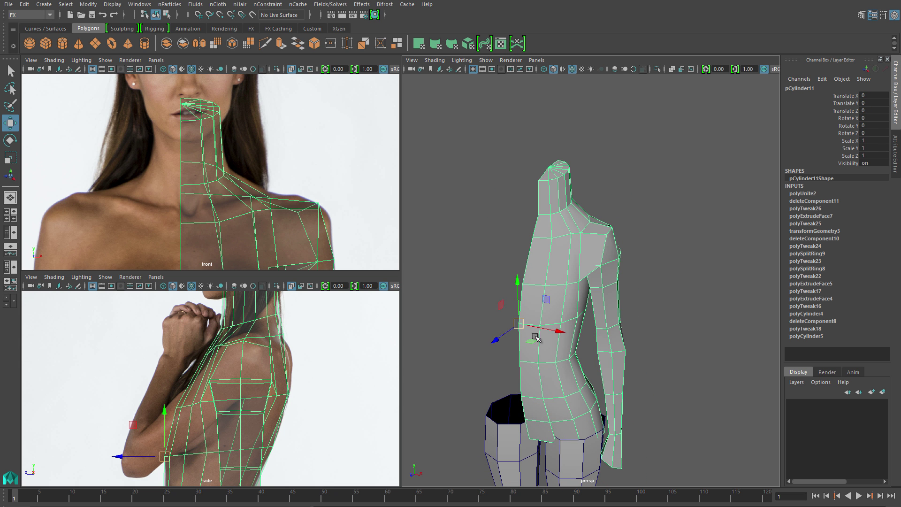
click(28, 5)
click(51, 96)
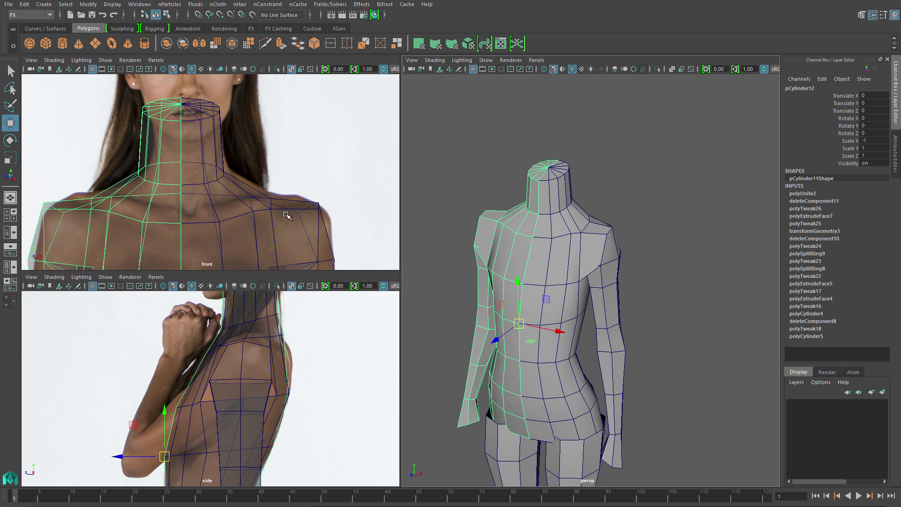
- Merge the overlapping vertices where the shoulder meets the top of the arm
scroll(543, 190, up, 5)
drag(543, 190, 670, 261)
shift+right_drag(671, 260, 707, 223)
alt+drag(654, 231, 667, 235)
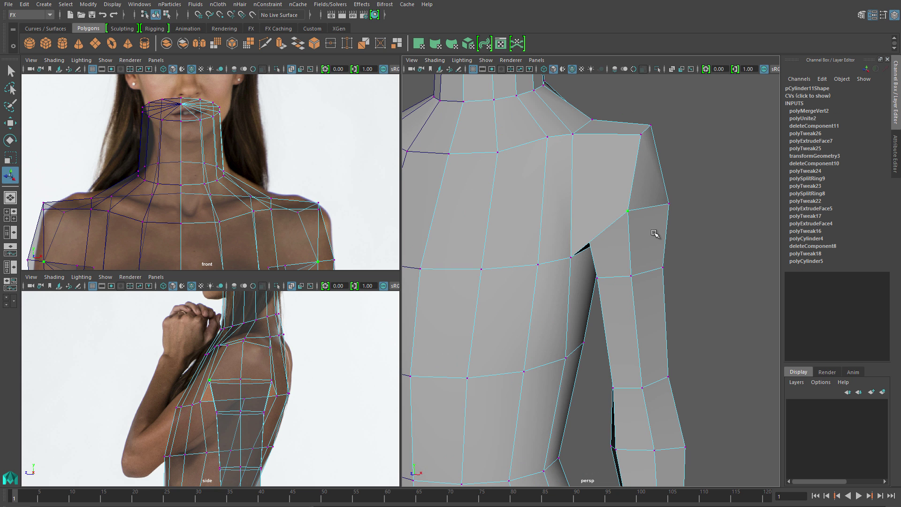
- Move the upper arm's inner vertices down and outward toward the armpit in the front view
click(210, 380)
scroll(281, 225, up, 3)
click(254, 187)
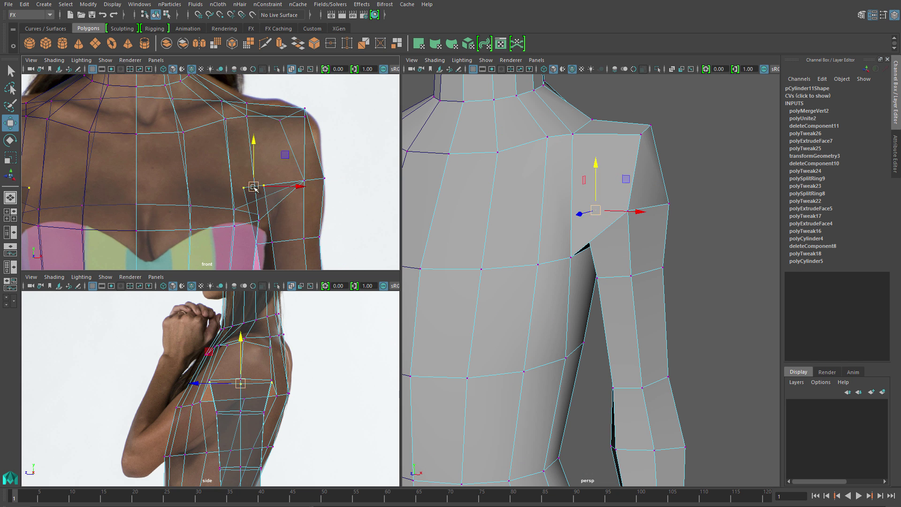
drag(253, 187, 272, 223)
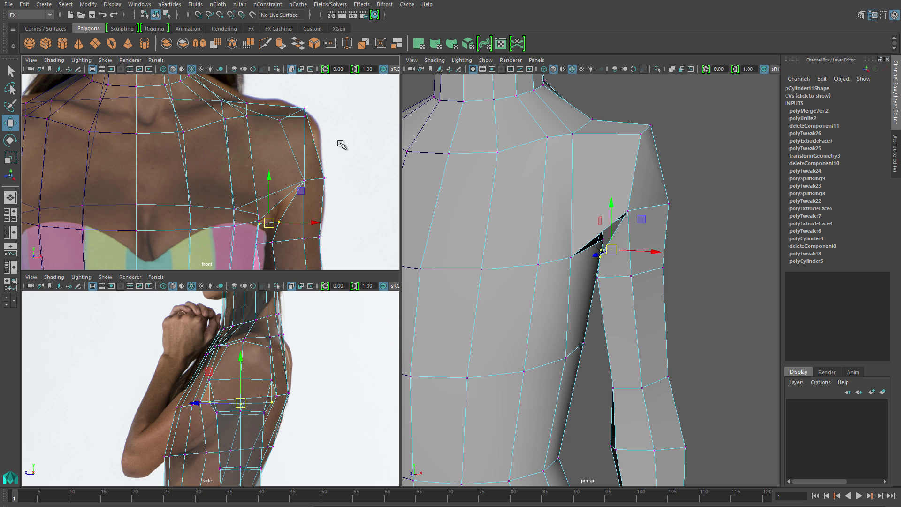
- Bridge the open border edges between the torso and upper arm under the armpit, using a linear path with 0 divisions
alt+drag(613, 261, 543, 257)
click(533, 235)
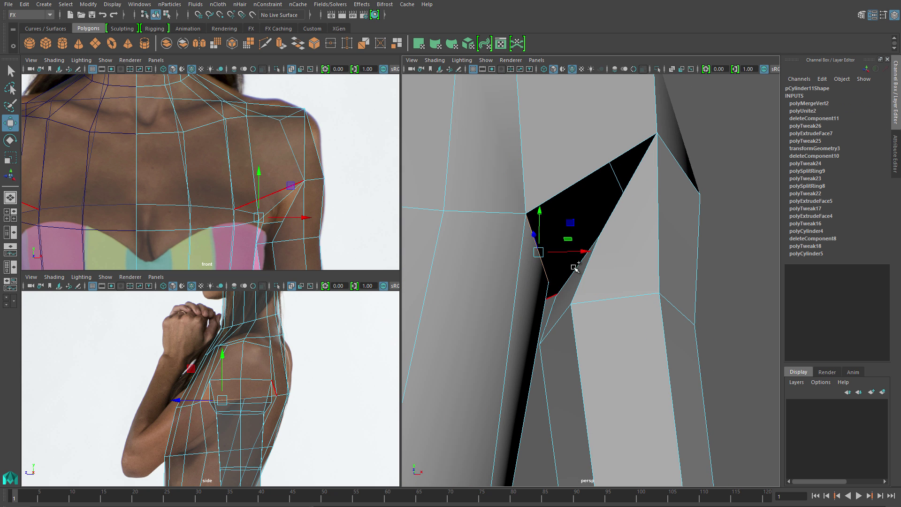
alt+drag(586, 294, 629, 264)
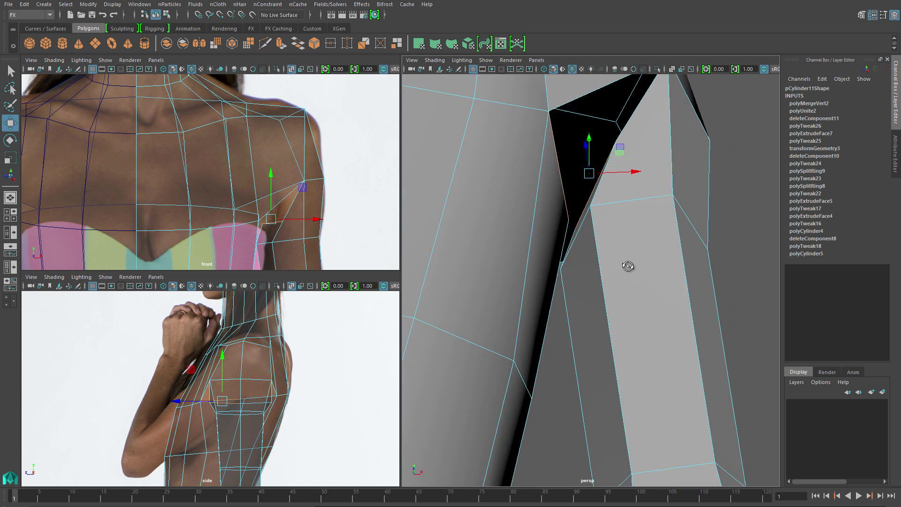
shift+right_click(630, 267)
click(661, 371)
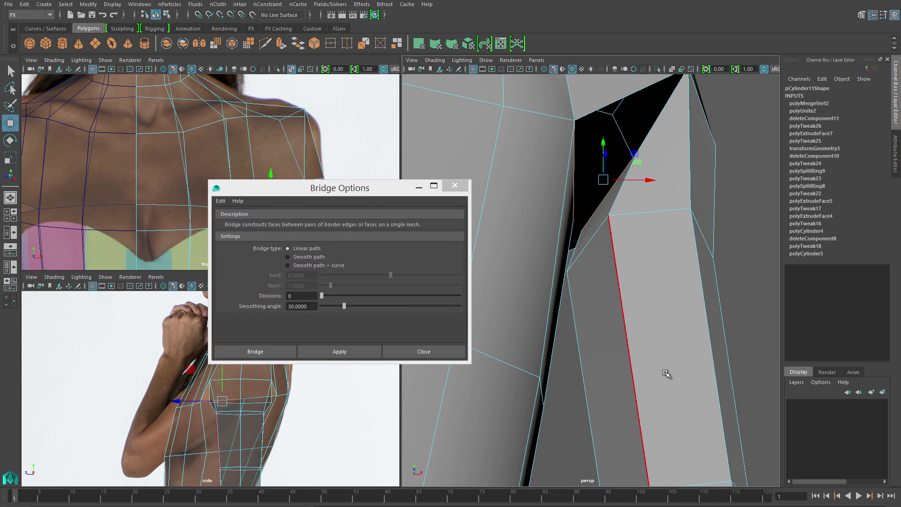
click(256, 351)
alt+drag(629, 257, 524, 285)
click(626, 238)
key(g)
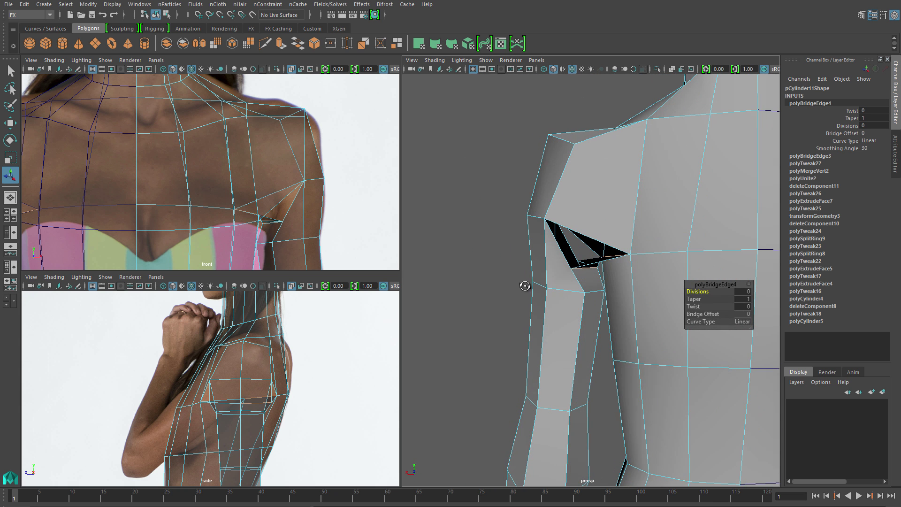
- Connect the edges running across the shoulder from front to back to add a new edge line between neck and arm
alt+drag(509, 249, 578, 226)
click(569, 232)
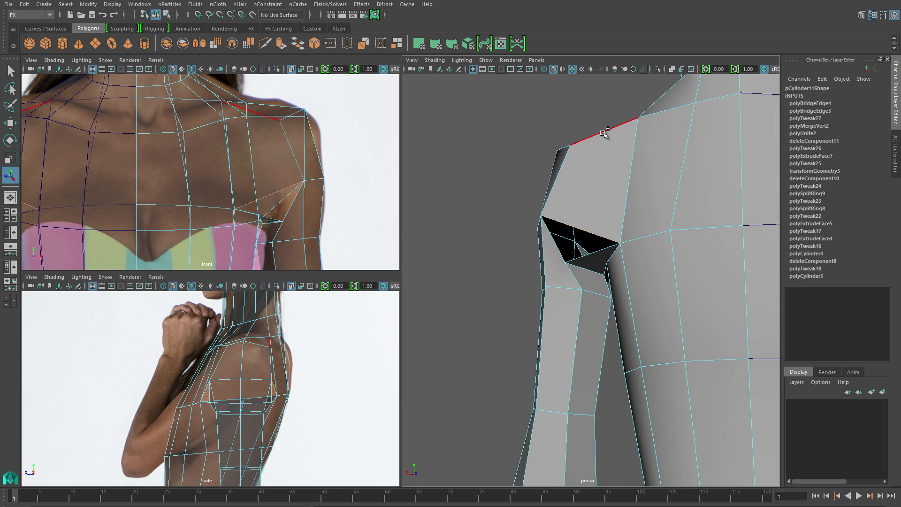
alt+drag(604, 134, 579, 173)
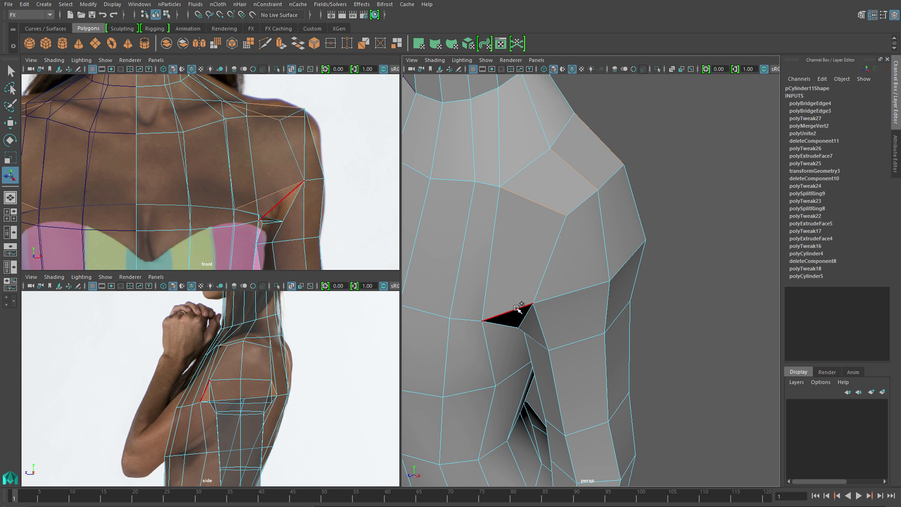
alt+drag(517, 309, 589, 237)
shift+right_drag(589, 236, 618, 365)
- Merge the new shoulder edge's end vertices to center with the armpit vertices at the front and back
alt+drag(610, 290, 625, 231)
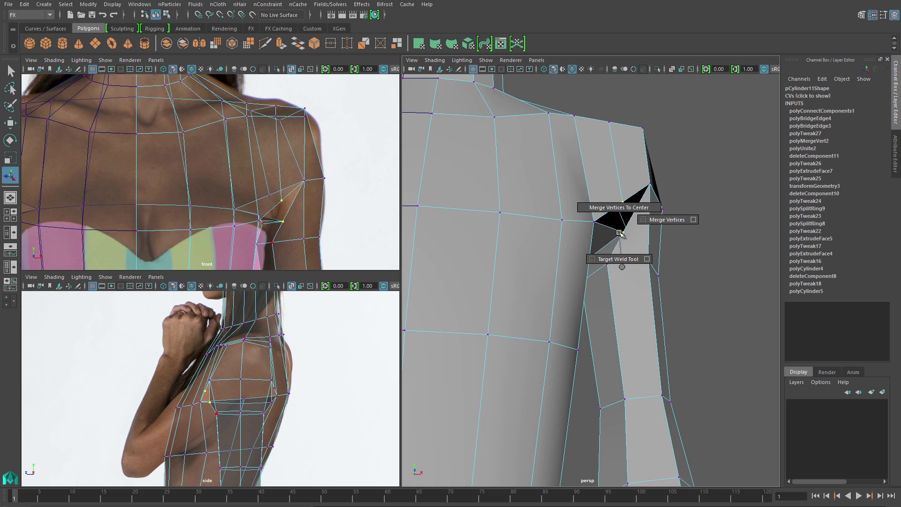
shift+right_drag(620, 233, 619, 207)
alt+drag(629, 251, 581, 240)
- Reposition the merged armpit vertices to even out the transition between the torso and upper arm
drag(568, 271, 615, 262)
key(w)
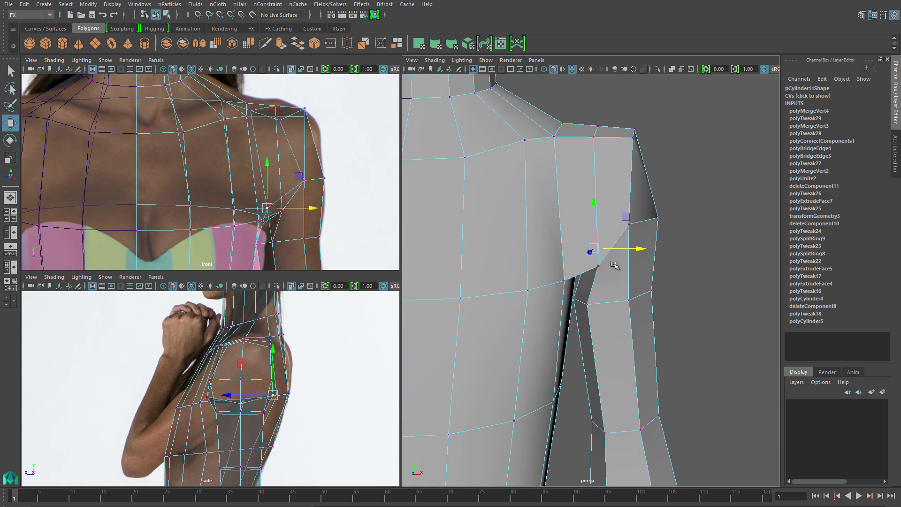
middle_drag(324, 205, 330, 232)
alt+drag(610, 244, 614, 266)
click(581, 265)
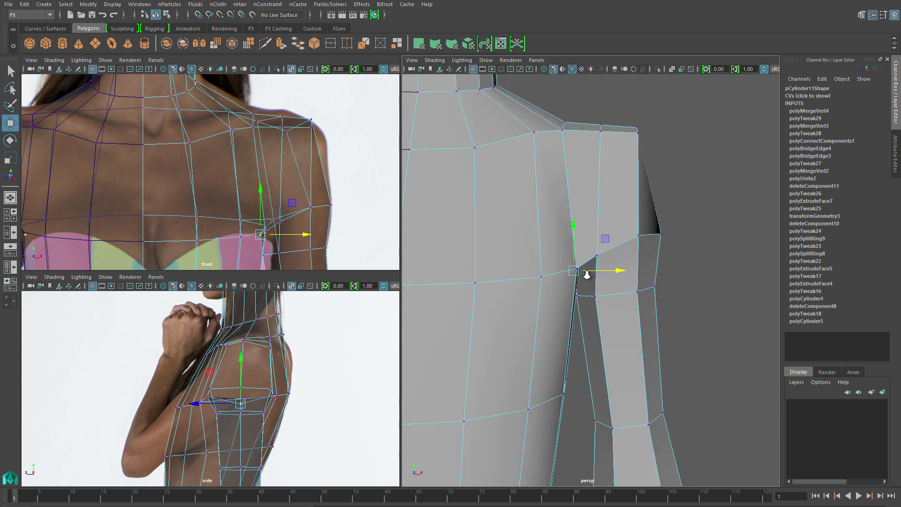
- Delete the cap faces at the arm's end and the bottom of the torso
key(a)
right_drag(605, 243, 581, 315)
alt+drag(581, 315, 525, 357)
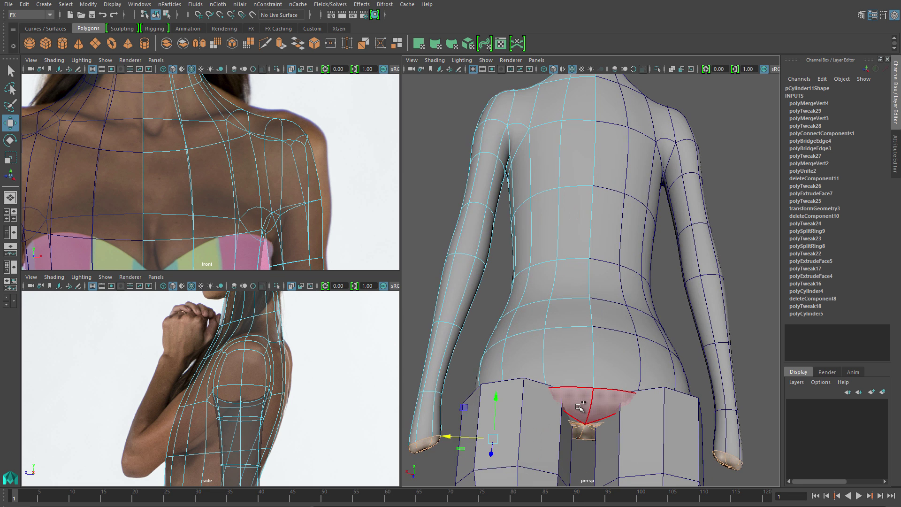
key(4)
key(Delete)
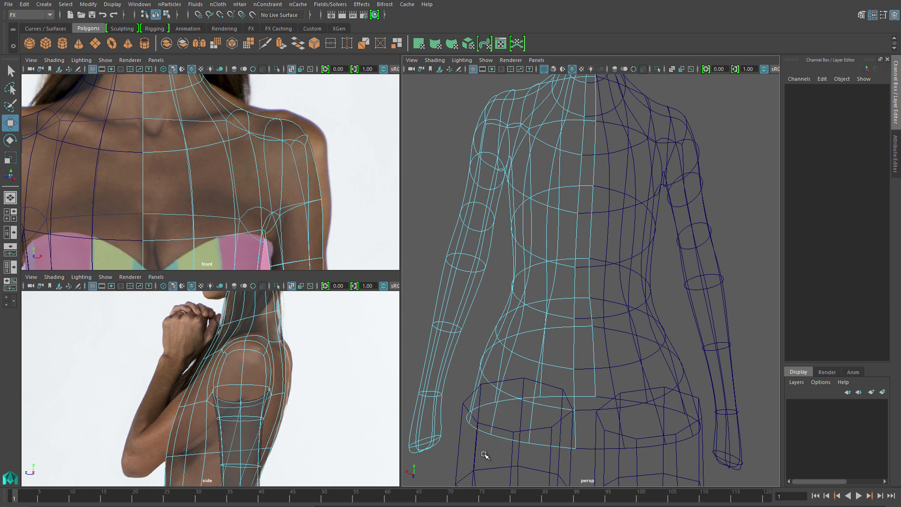
- Delete the cap faces closing the top of the neck and return to shaded display
alt+drag(458, 473, 413, 308)
alt+right_drag(413, 309, 469, 281)
click(584, 177)
key(Delete)
key(5)
alt+drag(507, 239, 562, 263)
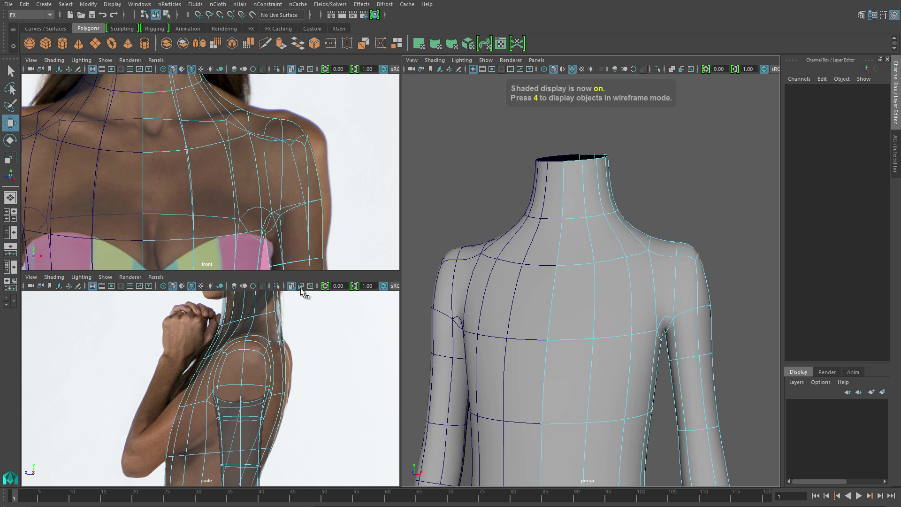
- Adjust the outer shoulder vertices in the front view to match the reference's rounded shoulder
alt+middle_drag(263, 141, 262, 188)
right_drag(281, 162, 255, 162)
drag(276, 172, 302, 193)
alt+drag(587, 305, 621, 327)
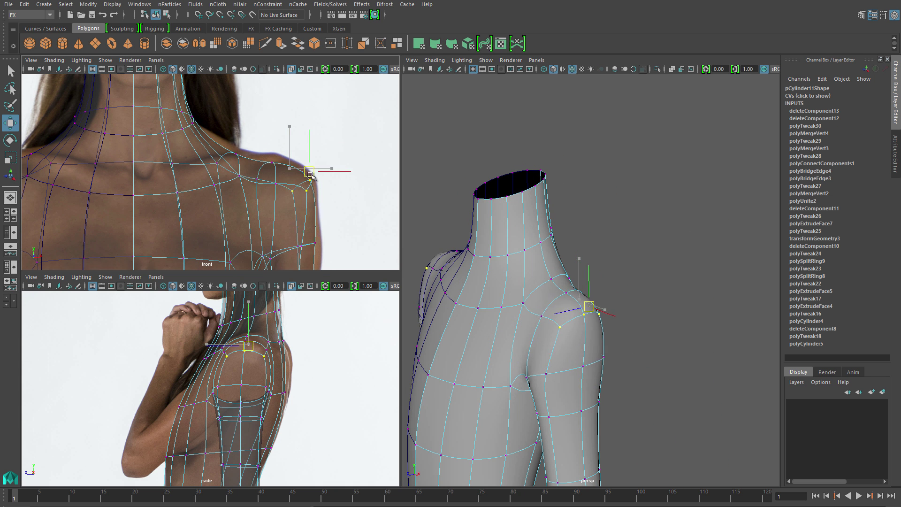
- Align the arm's vertex rings from the upper arm down to the wrist with the front reference
alt+middle_drag(328, 226, 329, 122)
drag(305, 185, 340, 207)
alt+middle_drag(358, 251, 287, 86)
drag(293, 162, 371, 180)
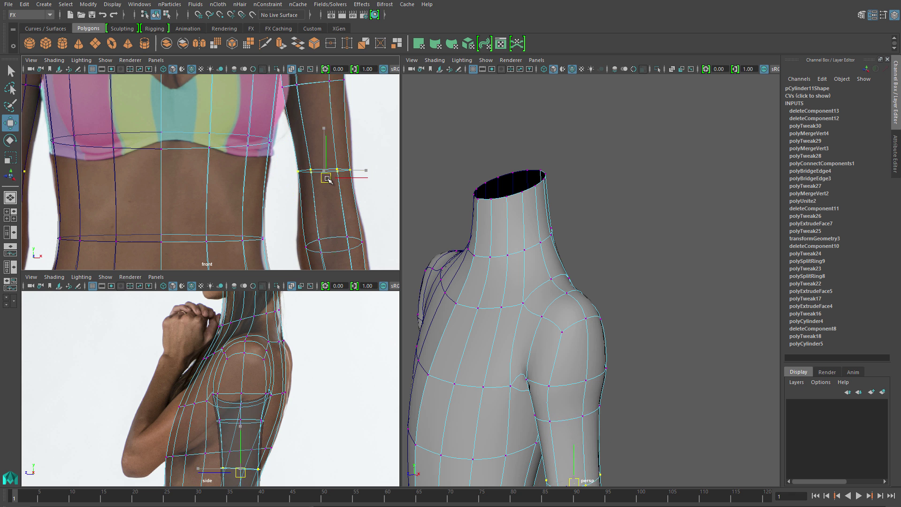
alt+middle_drag(327, 179, 319, 120)
alt+middle_drag(354, 176, 345, 75)
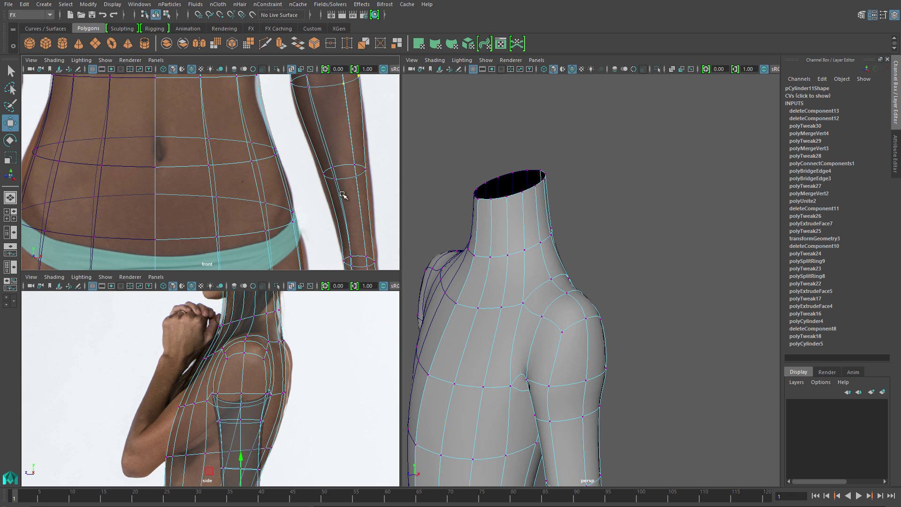
alt+middle_drag(375, 242, 373, 173)
drag(329, 185, 367, 202)
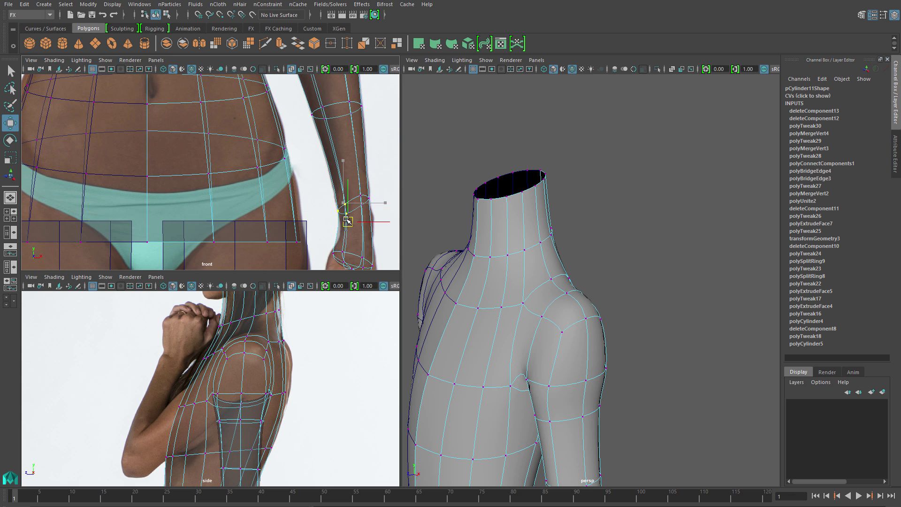
alt+middle_drag(346, 271, 345, 235)
alt+middle_drag(328, 94, 328, 263)
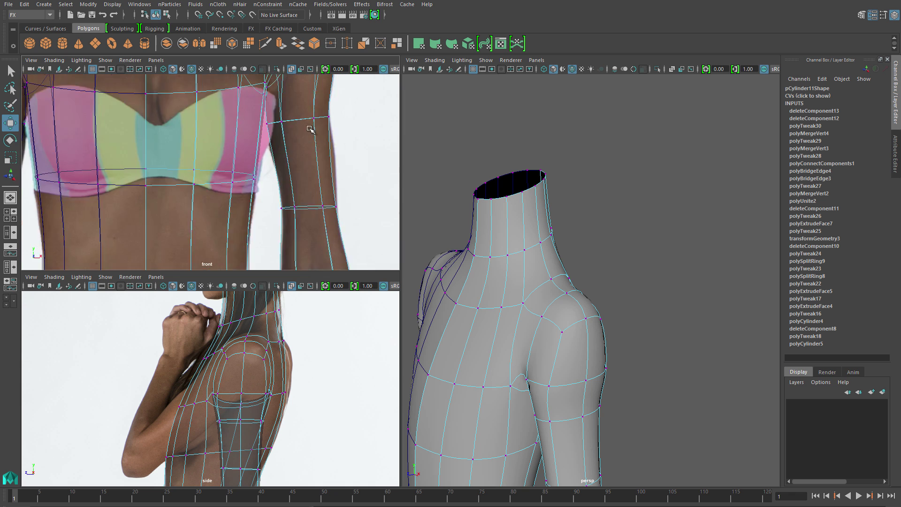
alt+middle_drag(329, 117, 328, 249)
- Fit the torso's upper back and lower hip vertices to the reference silhouette in the side view
alt+middle_drag(280, 403, 278, 393)
key([)
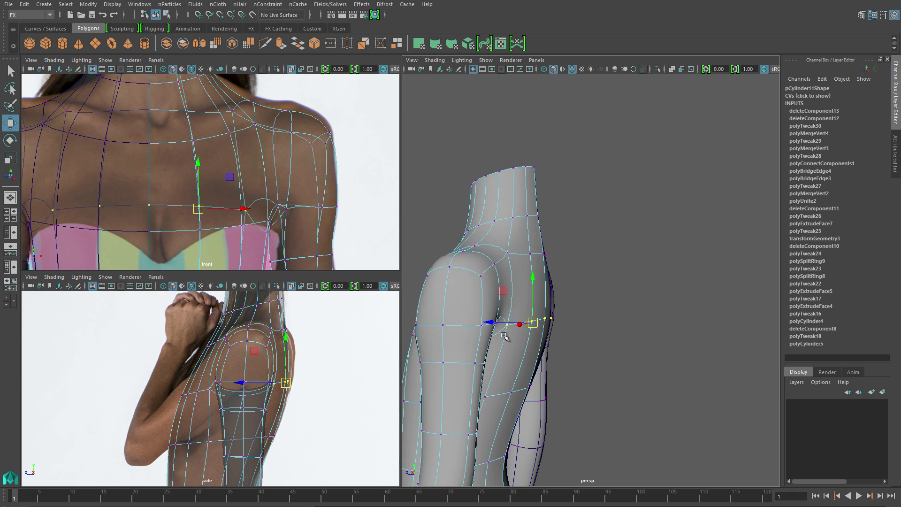
alt+middle_drag(330, 469, 331, 281)
alt+middle_drag(273, 423, 328, 356)
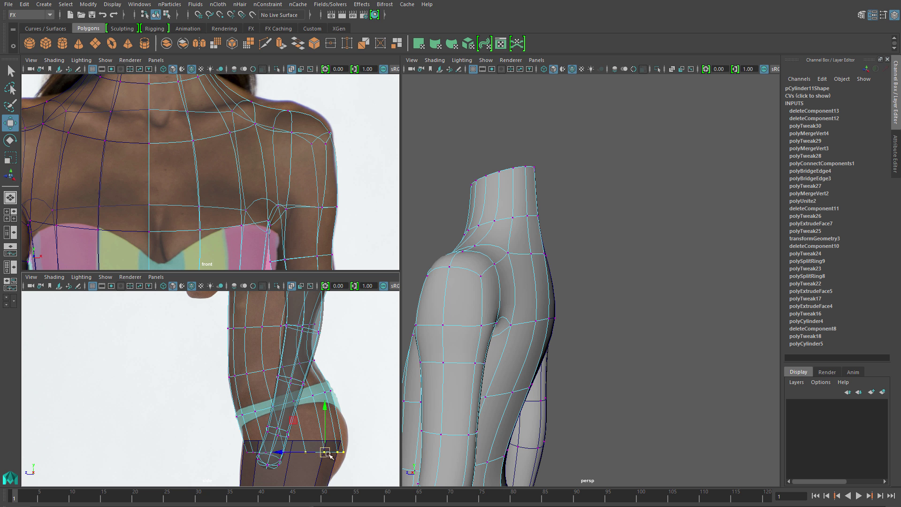
alt+middle_drag(328, 454, 292, 415)
alt+middle_drag(288, 355, 281, 441)
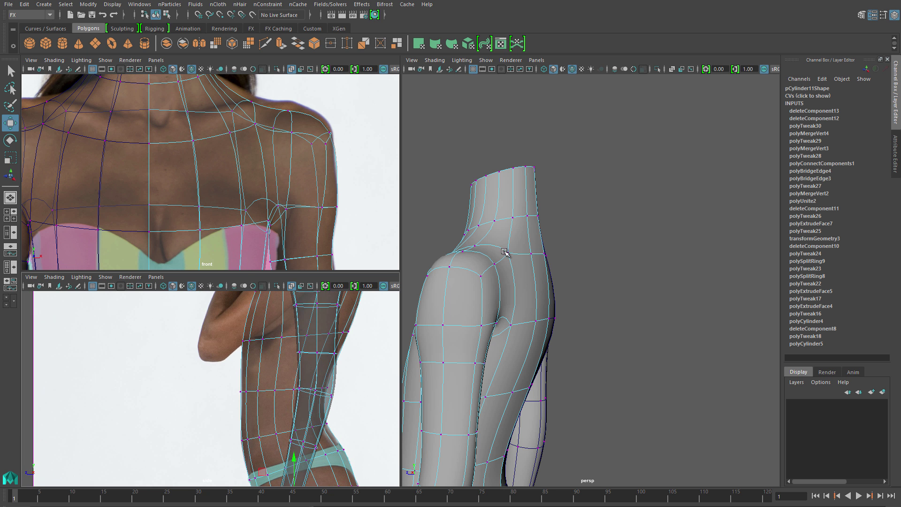
- Scale the edge loop around the middle of the arm along its depth to refine the side profile
key([)
click(660, 373)
alt+drag(660, 373, 558, 286)
key(r)
click(548, 315)
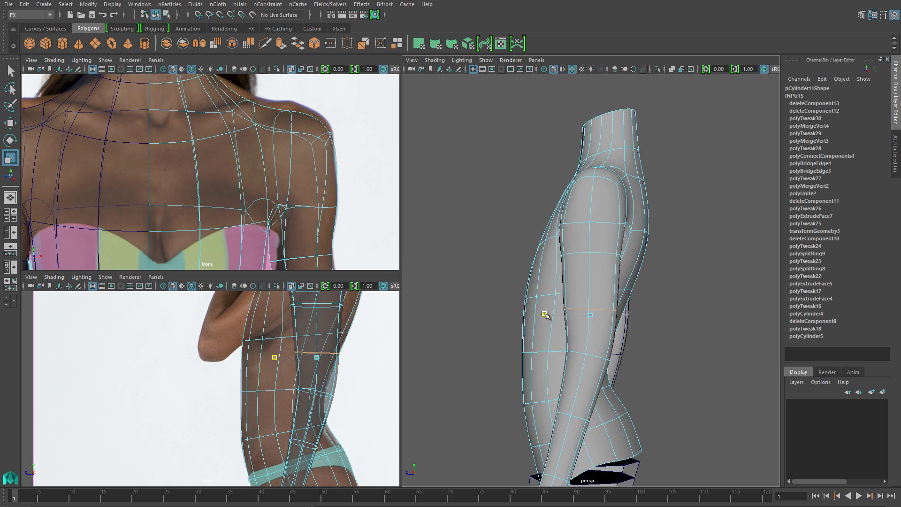
click(554, 352)
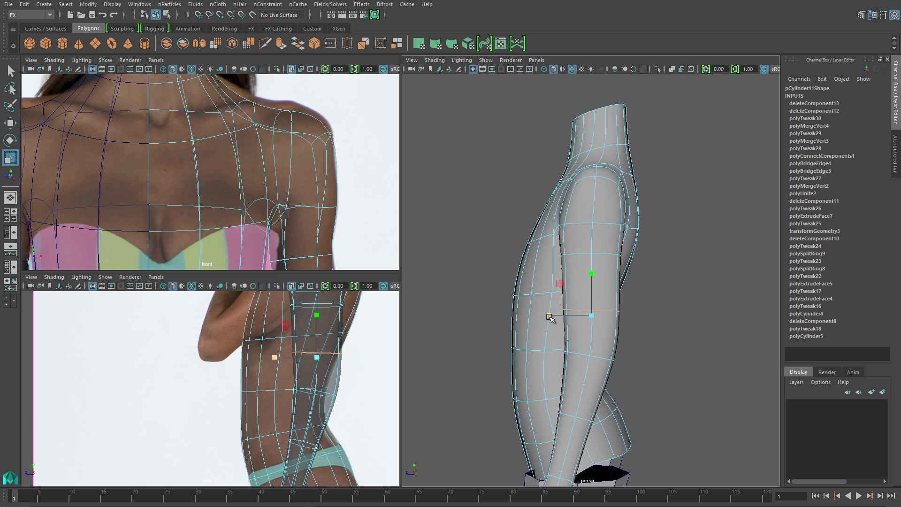
- Scale the forearm and wrist edge loops along their depth to taper the lower arm
alt+middle_drag(556, 317, 549, 254)
right_click(567, 245)
click(534, 358)
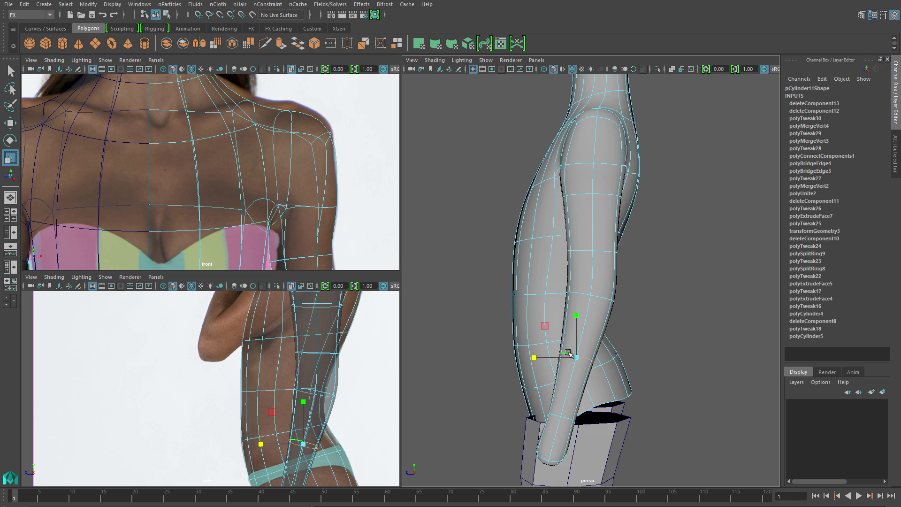
alt+drag(596, 367, 577, 394)
click(556, 416)
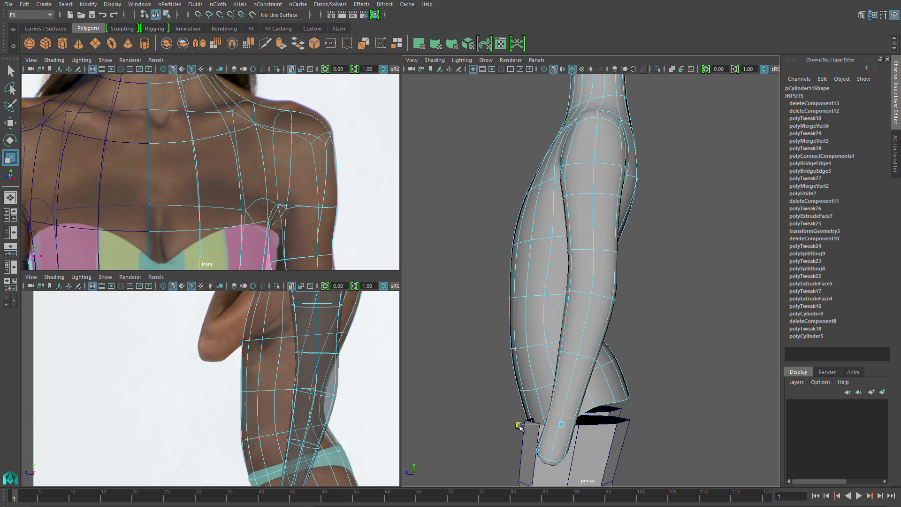
- Move the vertices at the side of the neck base and top of the shoulder to follow the front reference
alt+drag(519, 426, 590, 235)
scroll(650, 257, up, 5)
click(570, 255)
key(w)
key(f)
key(F9)
alt+drag(590, 235, 602, 254)
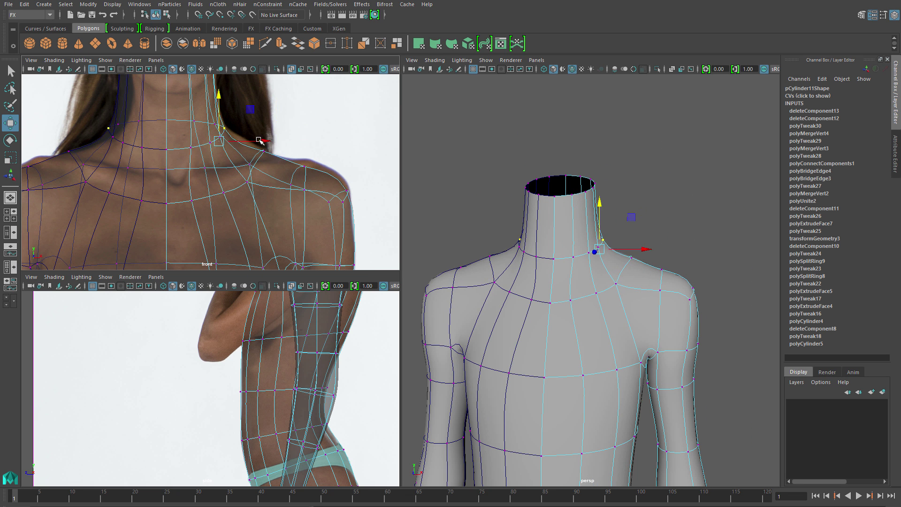
drag(306, 123, 306, 117)
alt+middle_drag(242, 67, 258, 114)
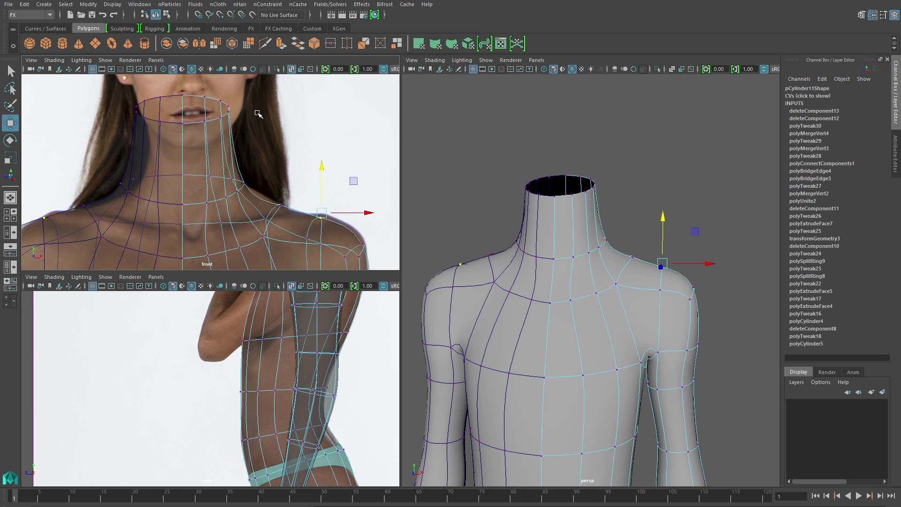
- Insert an edge loop around the middle of the neck and scale it inward about the body's centerline
click(602, 221)
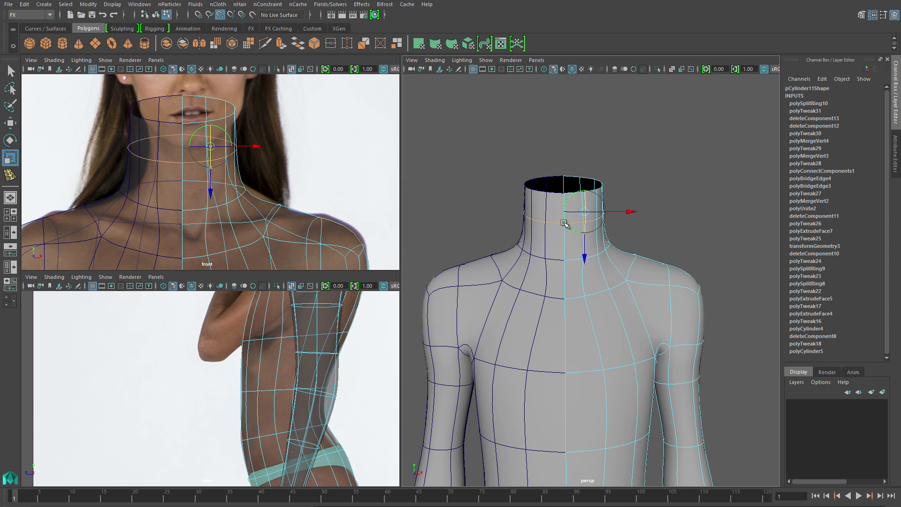
key(d)
alt+drag(564, 223, 605, 220)
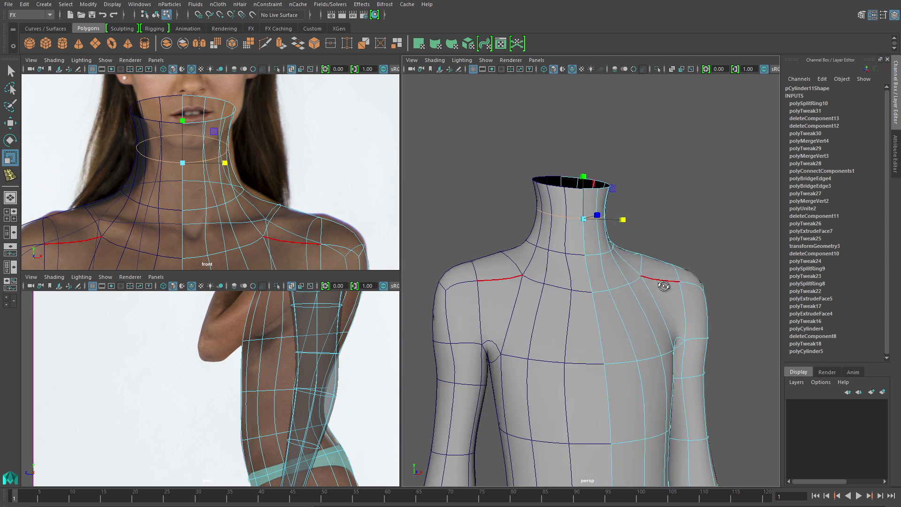
click(213, 151)
key(w)
- Reposition the vertices along the collarbone and neck base to match the front reference's neckline
right_drag(254, 227, 240, 212)
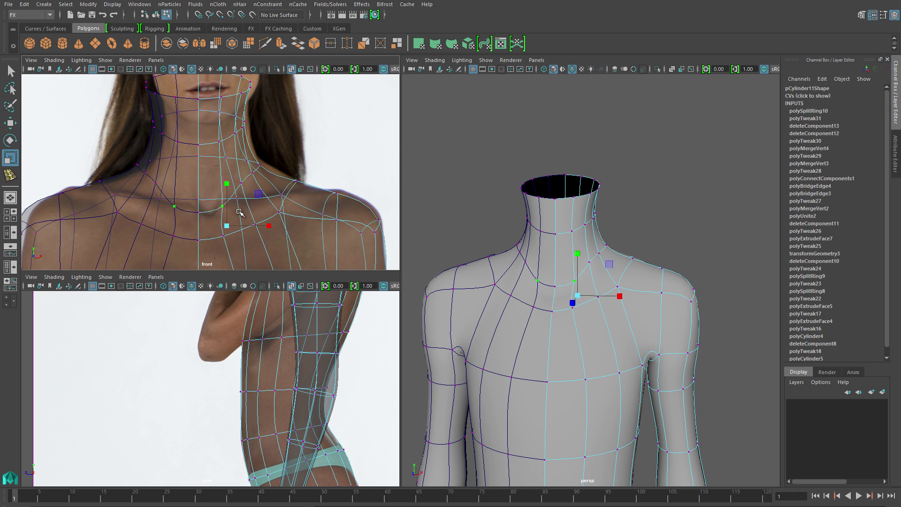
click(239, 183)
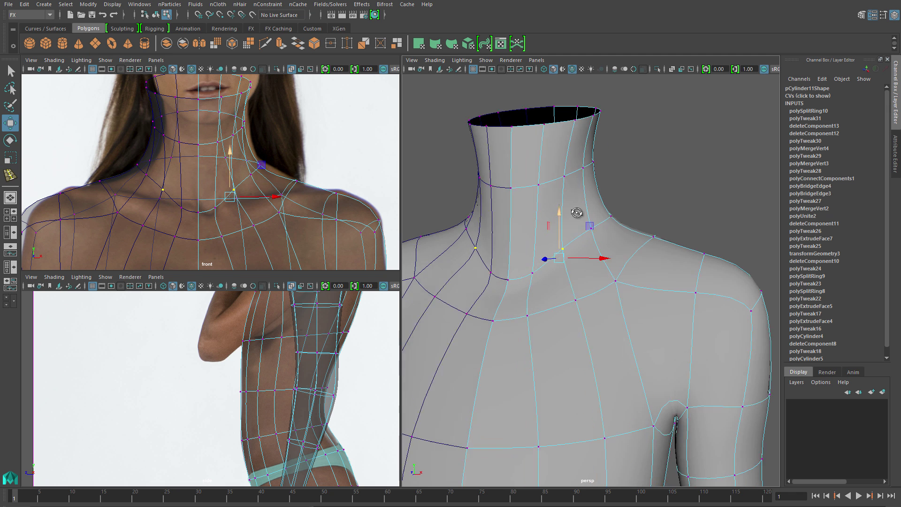
middle_drag(196, 234, 197, 246)
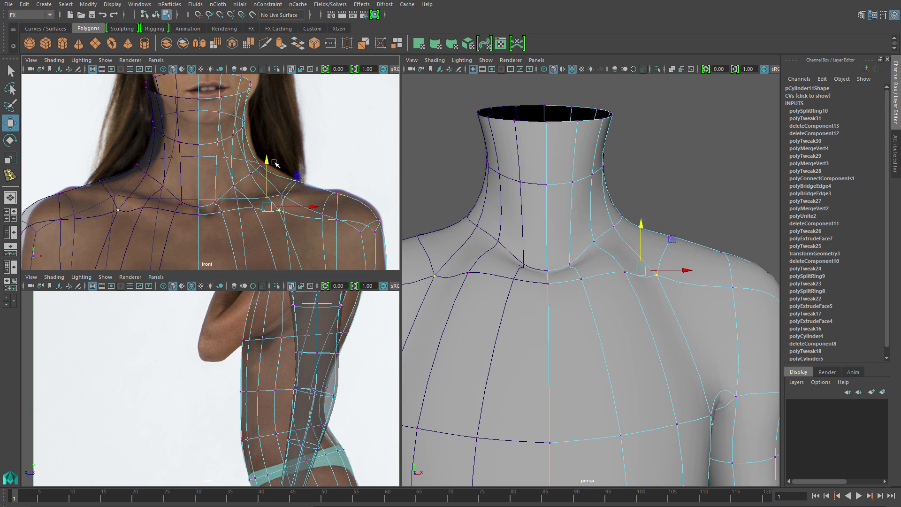
click(336, 218)
middle_drag(341, 211, 343, 199)
click(260, 165)
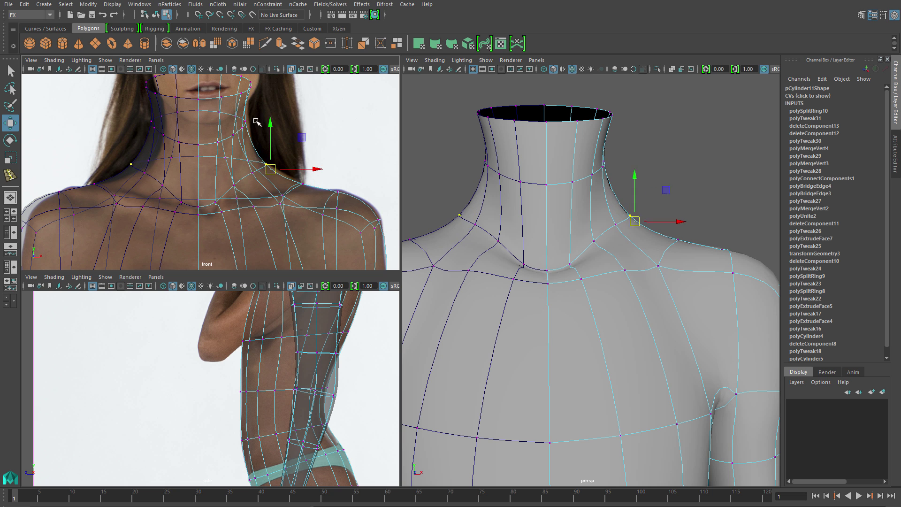
- Select the vertices at the base of the throat and adjust their depth to shape the hollow between the collarbones
alt+middle_drag(184, 195, 213, 203)
drag(213, 203, 241, 223)
click(213, 201)
alt+drag(613, 255, 563, 262)
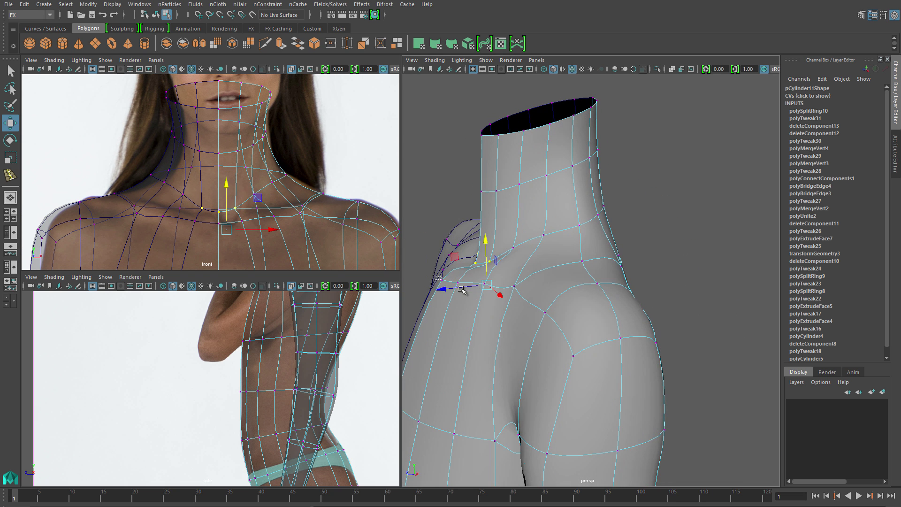
scroll(300, 338, up, 5)
key(r)
alt+drag(516, 303, 457, 314)
scroll(548, 280, down, 4)
scroll(549, 280, up, 4)
key(w)
click(543, 225)
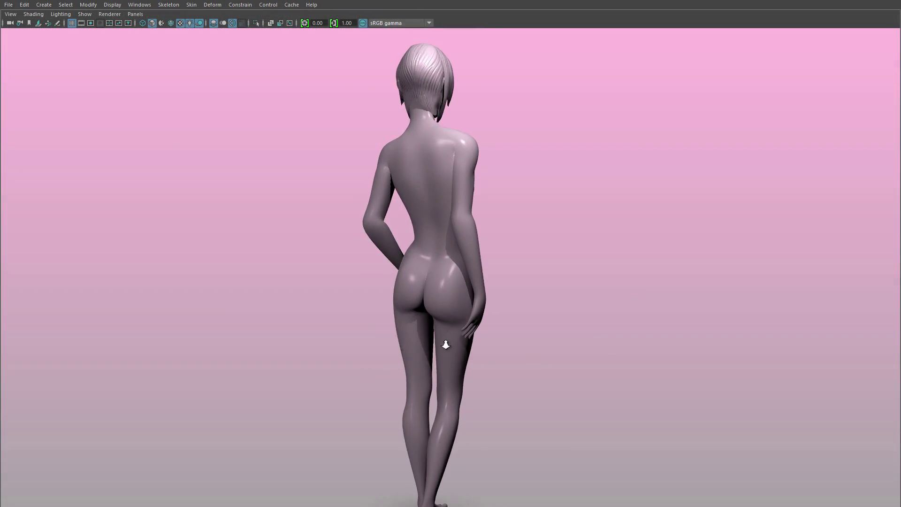
- Examine the back and hips of the finished female figure from a closer view
scroll(423, 335, up, 4)
alt+drag(394, 329, 427, 317)
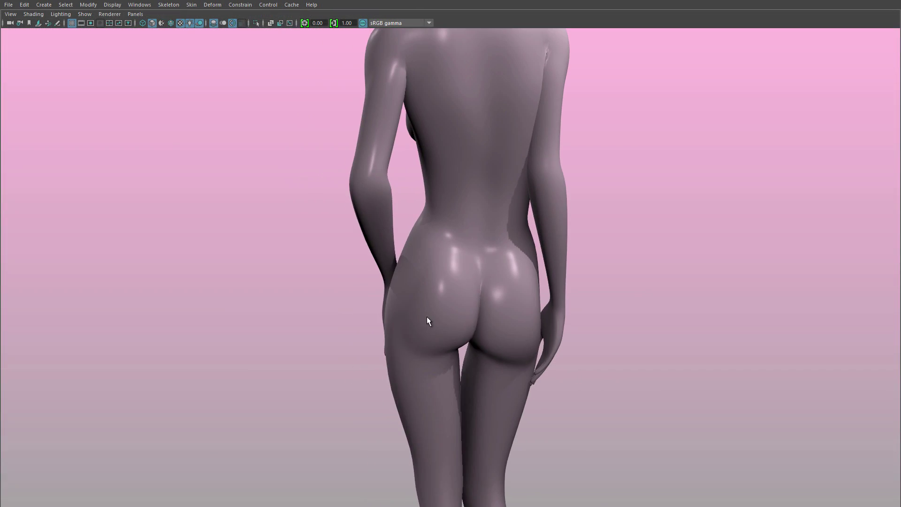
- Examine the wireframe edge flow around the buttocks, hips and lower back of the finished figure
right_drag(426, 317, 310, 391)
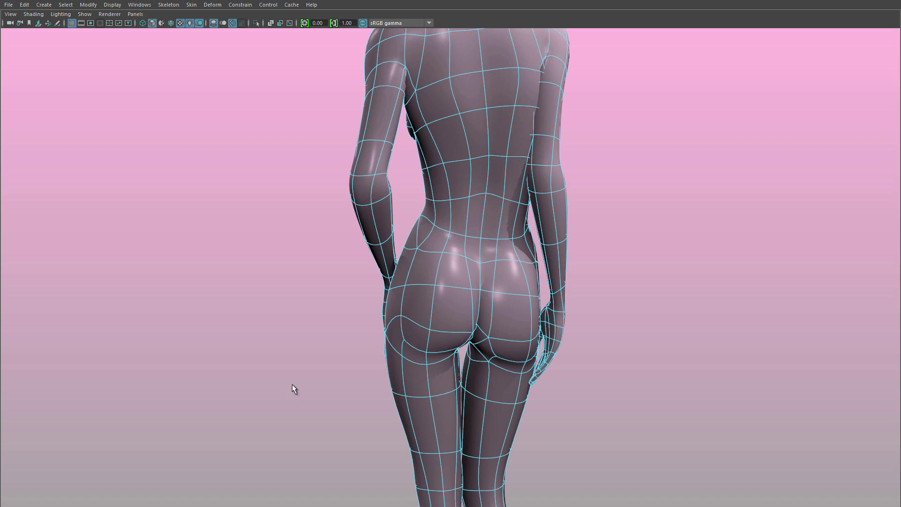
alt+drag(292, 384, 432, 331)
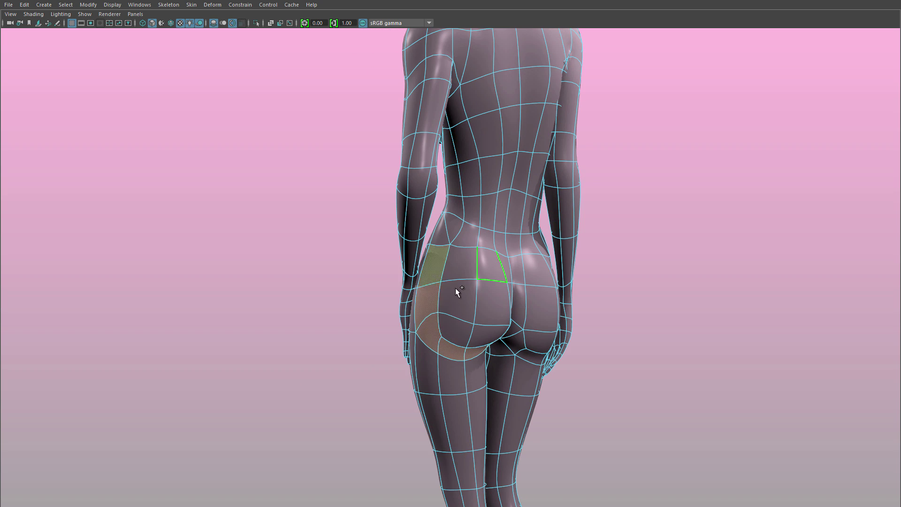
alt+drag(457, 290, 422, 318)
mouse_move(428, 261)
alt+mouse_down()
mouse_move(446, 370)
mouse_move(629, 372)
mouse_move(569, 396)
mouse_move(487, 252)
mouse_move(539, 322)
mouse_move(474, 300)
mouse_move(370, 325)
mouse_move(424, 262)
alt+mouse_up()
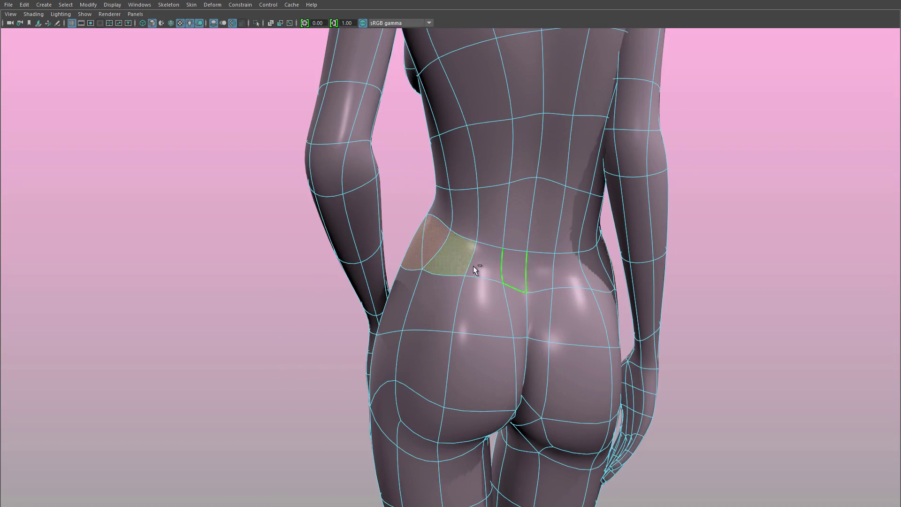
alt+drag(400, 328, 624, 342)
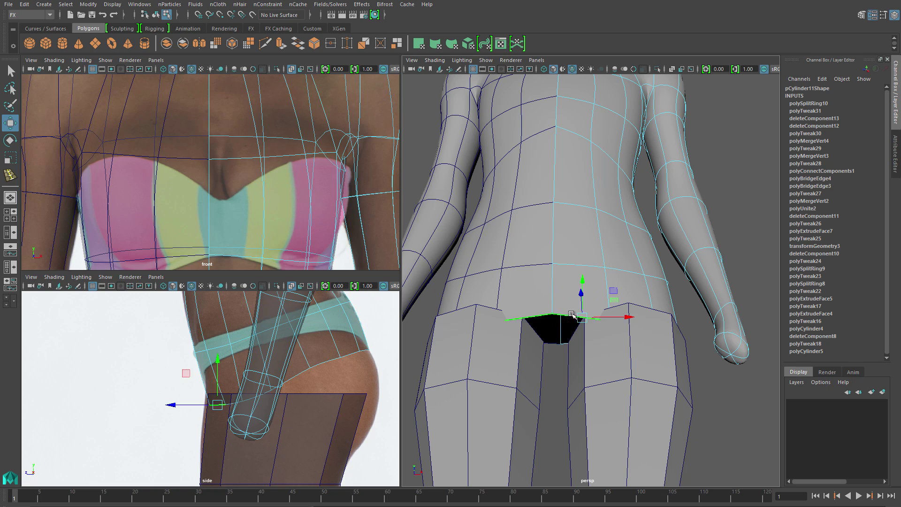
- Bridge the front and back center edges of the torso's lower opening to form the crotch strip between the legs
alt+drag(573, 348, 780, 370)
shift+right_click(678, 308)
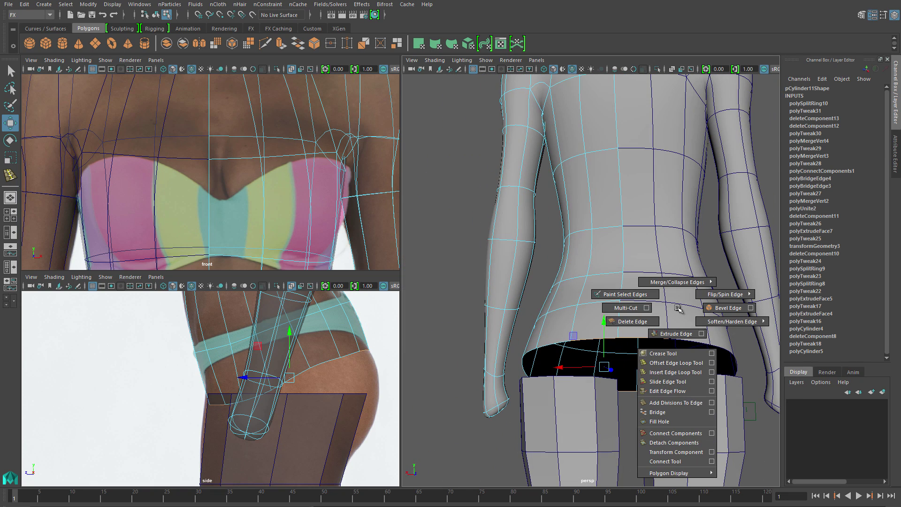
click(671, 358)
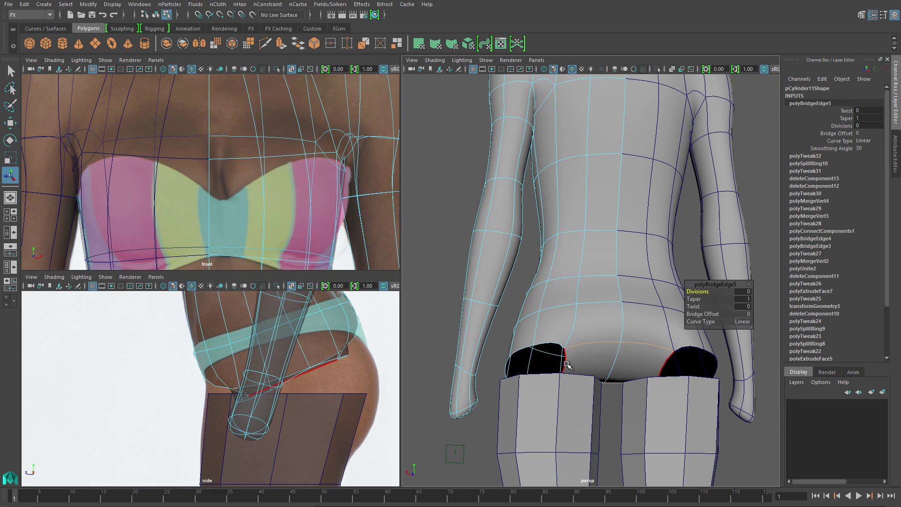
- Narrow the crotch strip by moving its side edges inward toward the body's centerline
scroll(211, 173, down, 5)
scroll(388, 215, up, 4)
click(239, 160)
key(w)
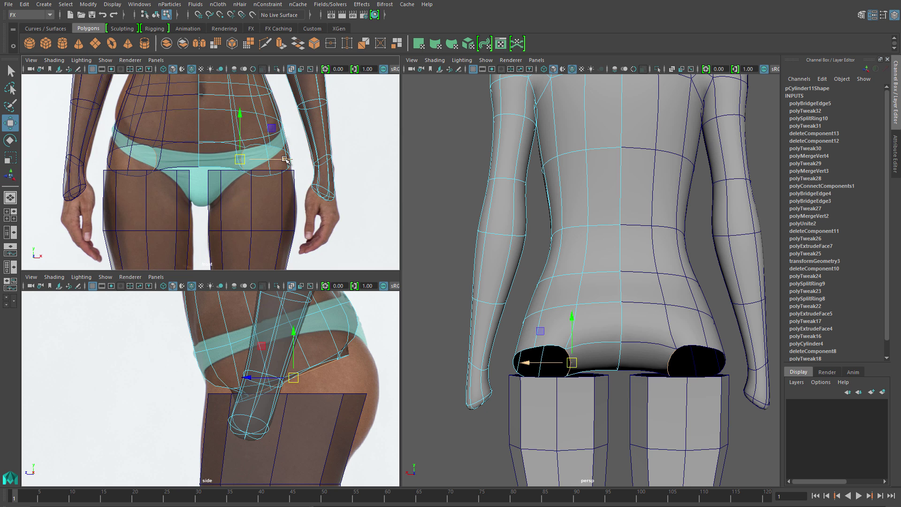
drag(282, 160, 258, 163)
- Add edges across the crotch strip with Connect Components and lower them between the thighs
right_click(624, 359)
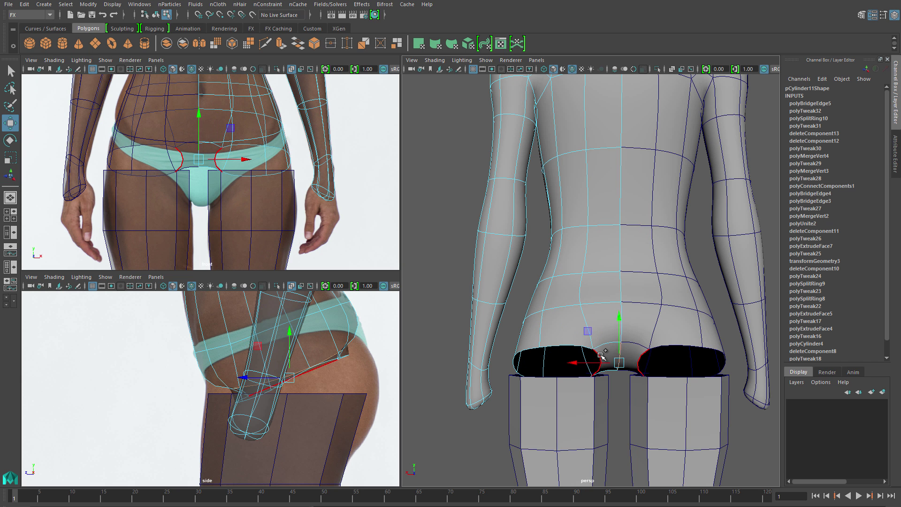
mouse_move(602, 356)
alt+mouse_down()
mouse_move(586, 357)
mouse_move(602, 359)
alt+mouse_up()
shift+right_drag(601, 359, 601, 384)
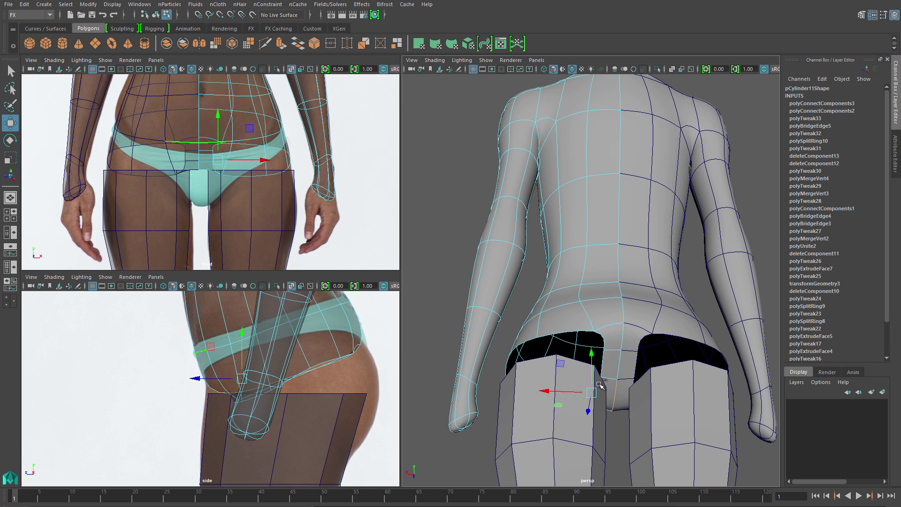
alt+drag(599, 384, 626, 395)
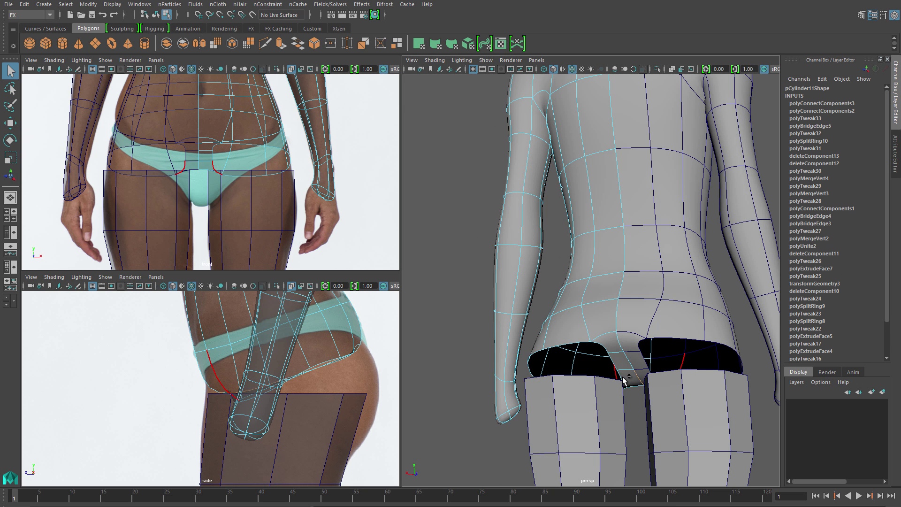
shift+right_drag(624, 384, 606, 394)
- Reposition the crotch strip's vertices to follow the underwear's outline and the body's curve in the front and side references
key(w)
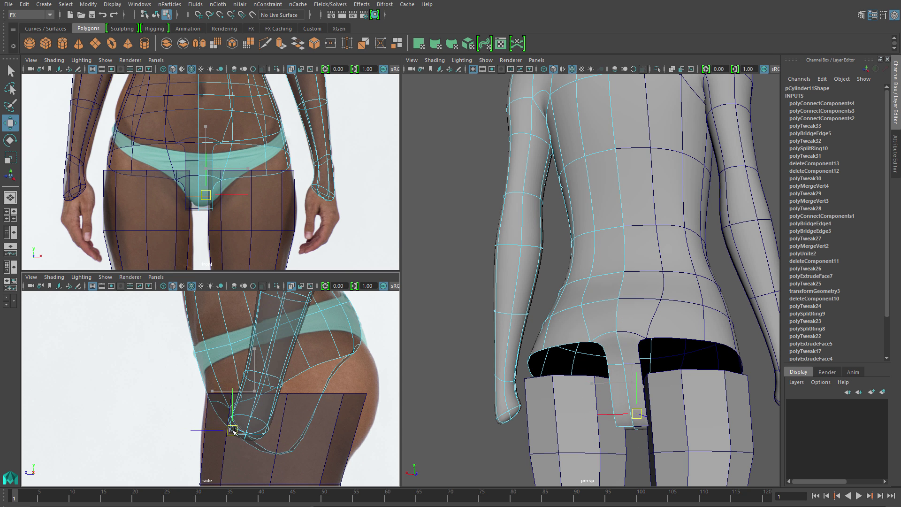
right_drag(331, 374, 328, 368)
click(328, 368)
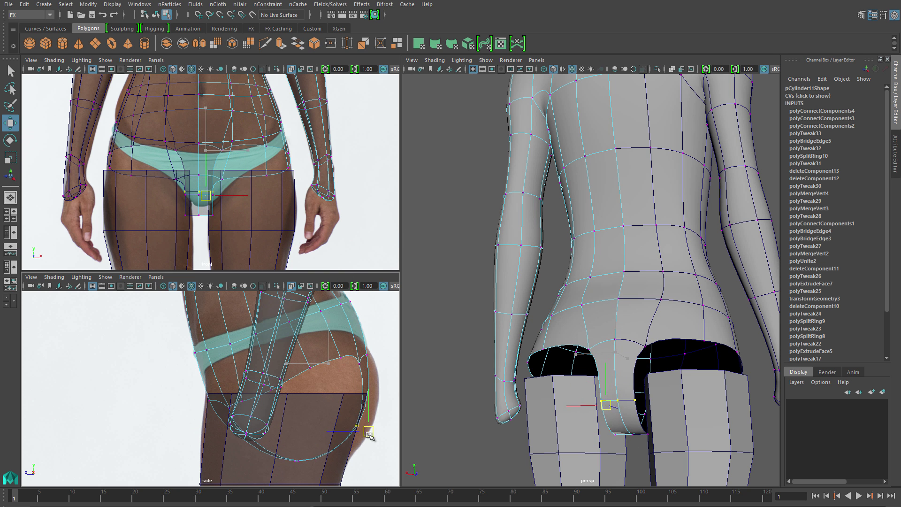
scroll(170, 229, up, 3)
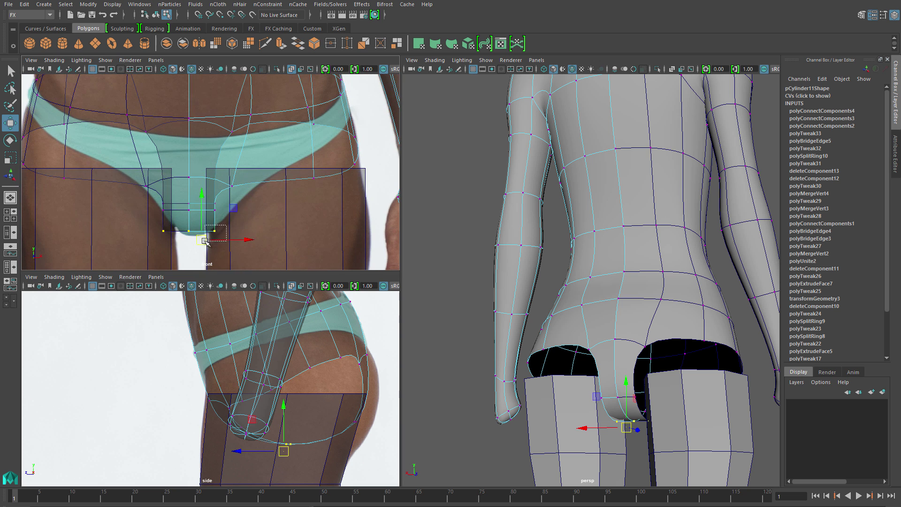
drag(257, 213, 270, 214)
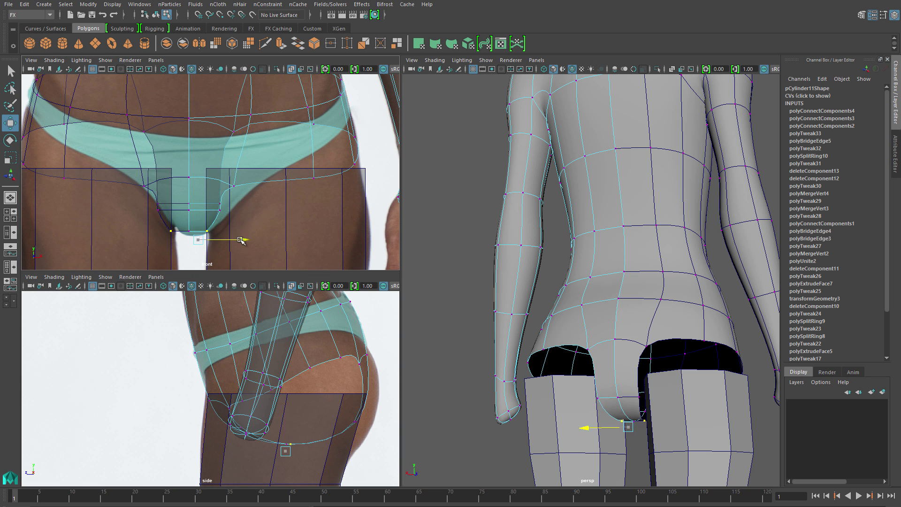
click(226, 174)
alt+drag(516, 357, 639, 358)
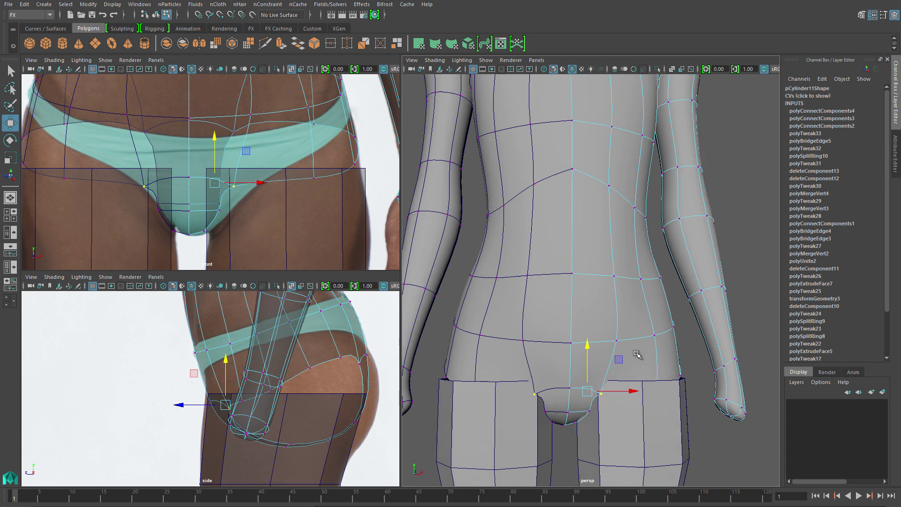
drag(268, 183, 277, 182)
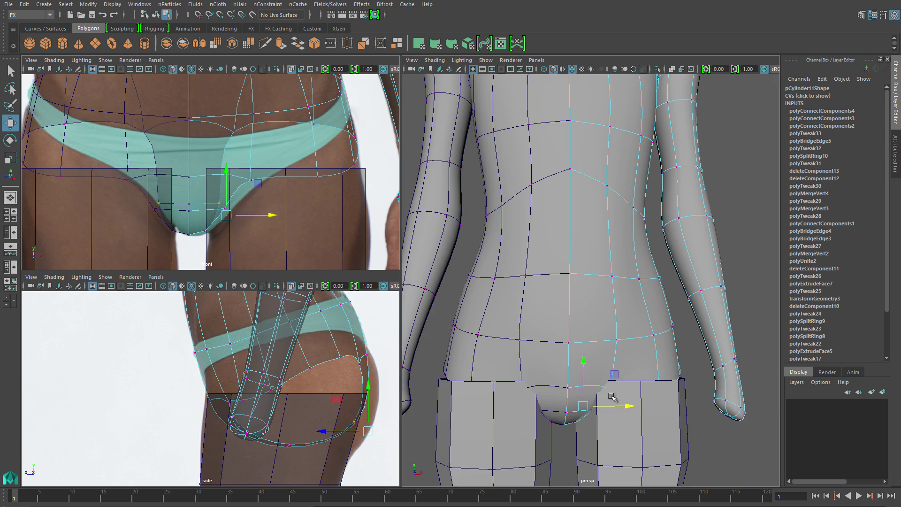
- Move the vertices at the rear of the crotch strip backward toward the buttock contour in the side reference
alt+drag(613, 398, 573, 402)
click(595, 351)
alt+drag(600, 361, 580, 369)
scroll(579, 369, up, 3)
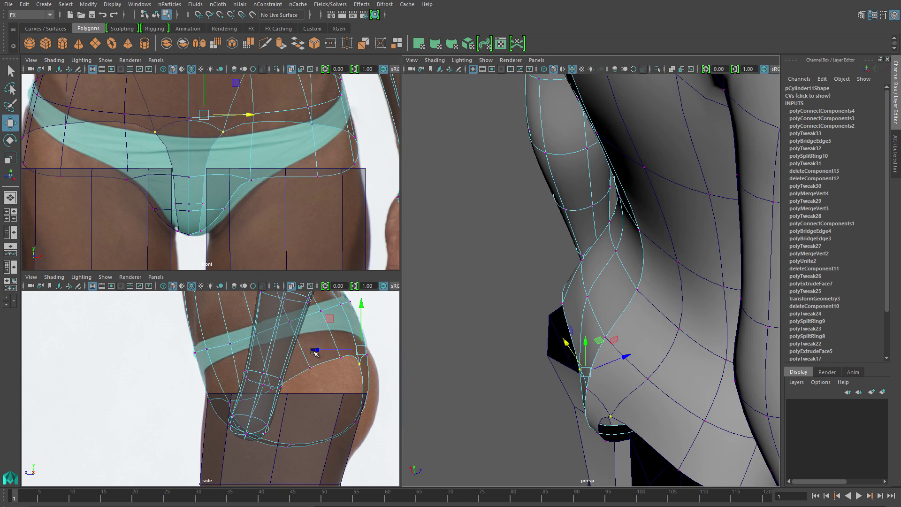
drag(314, 350, 338, 347)
- Remove the mirrored half and combine the remaining torso half with its leg into one mesh
alt+drag(544, 366, 582, 301)
key(F8)
scroll(593, 257, down, 8)
key(q)
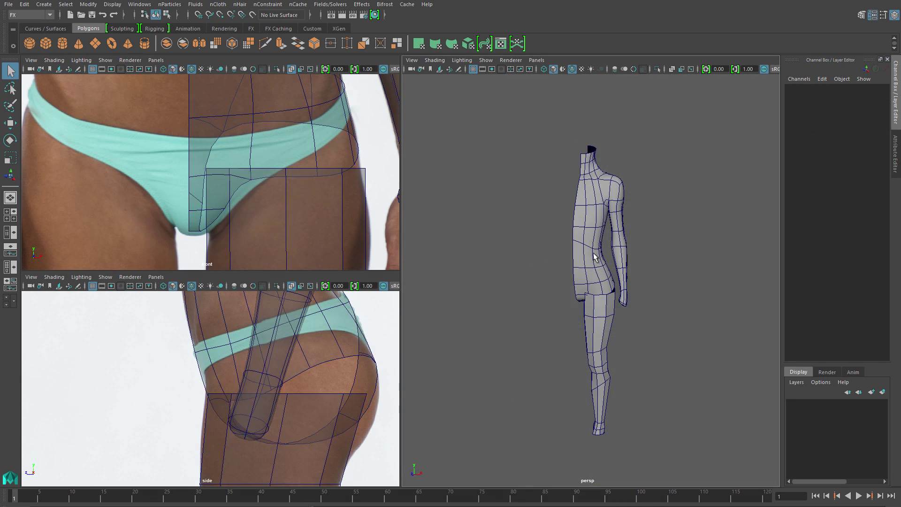
click(593, 257)
key(1)
shift+right_drag(652, 260, 649, 305)
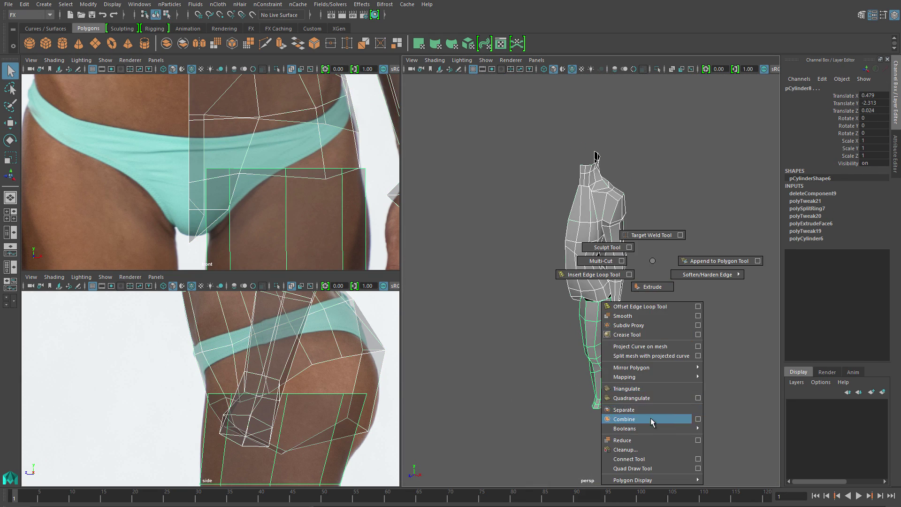
shift+right_drag(651, 418, 650, 419)
- Mirror the combined half body with Duplicate Special at an X scale of -1 and show it in smooth preview
key(f)
alt+drag(548, 272, 469, 223)
click(24, 5)
click(57, 148)
key(3)
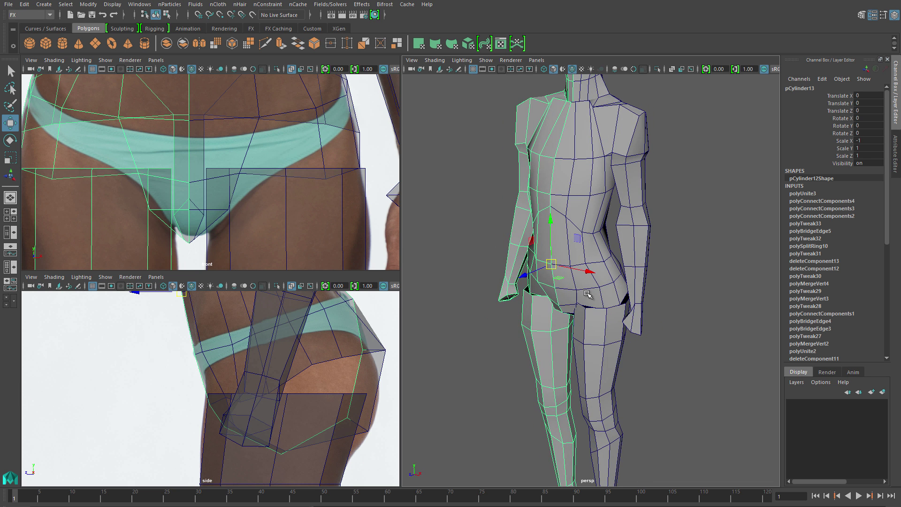
- Select the edge loop around the thigh's top opening and lower it away from the hip
scroll(586, 286, down, 3)
right_click(608, 280)
click(606, 275)
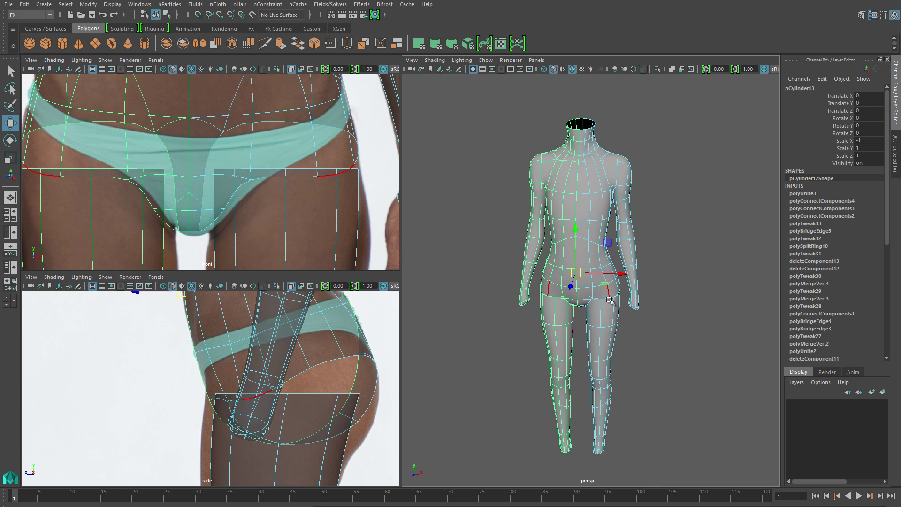
double_click(598, 304)
drag(604, 244, 585, 263)
- Reposition the edges along the outer hip's lower opening
scroll(584, 282, up, 3)
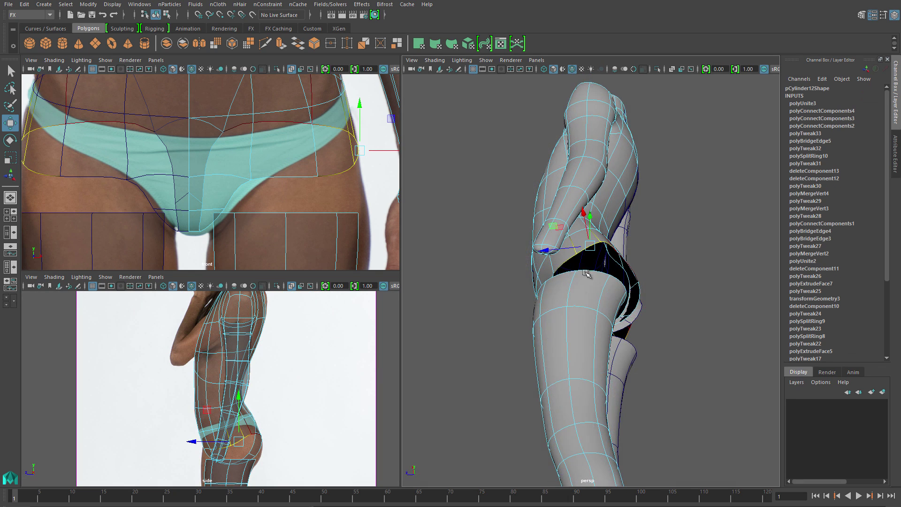
scroll(586, 274, up, 3)
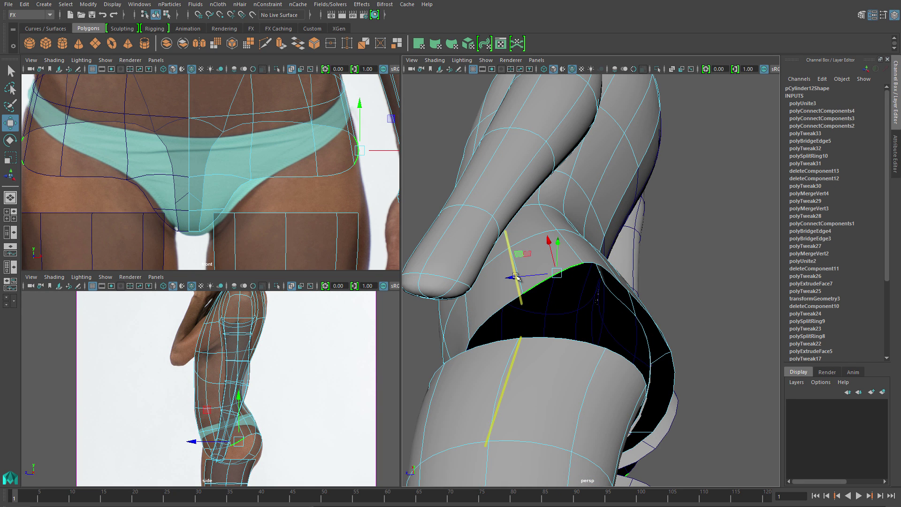
alt+drag(490, 280, 498, 308)
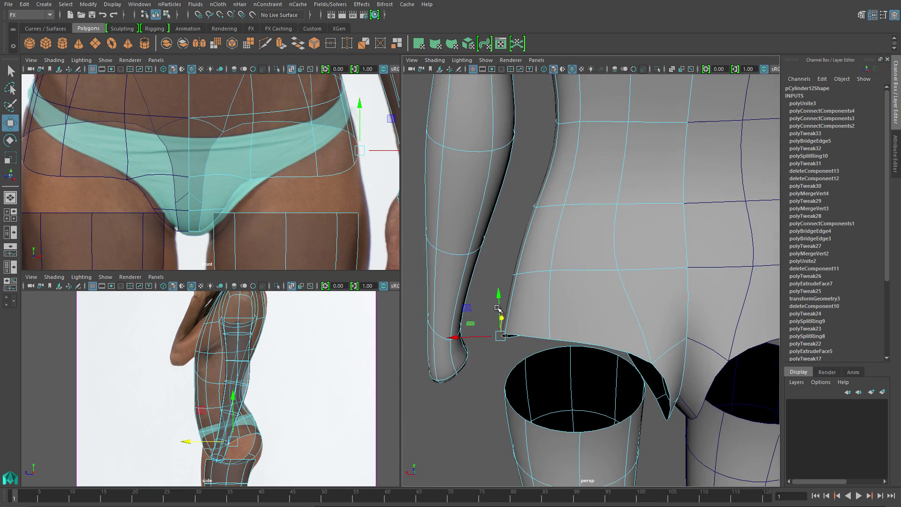
- Reposition the vertical edges across the back of the hip to round out the buttock against the side reference
click(611, 247)
alt+drag(611, 246, 568, 242)
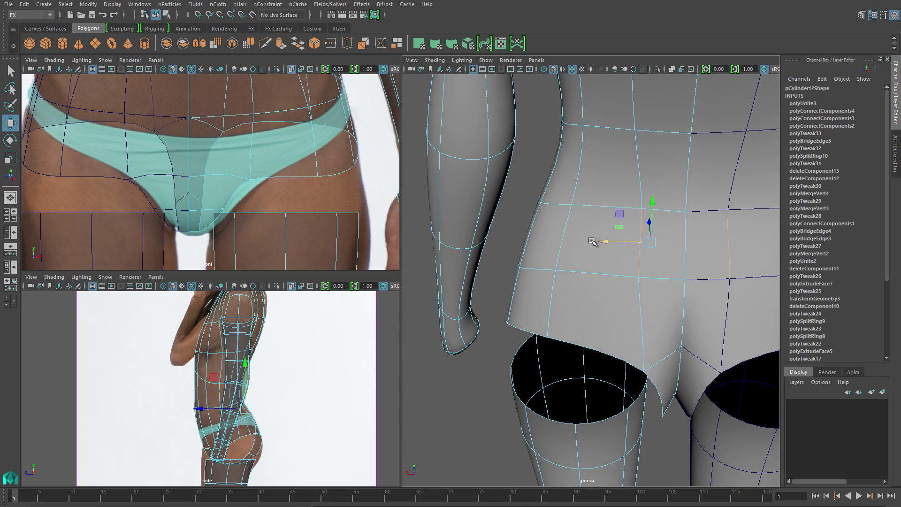
click(553, 299)
alt+drag(553, 299, 542, 252)
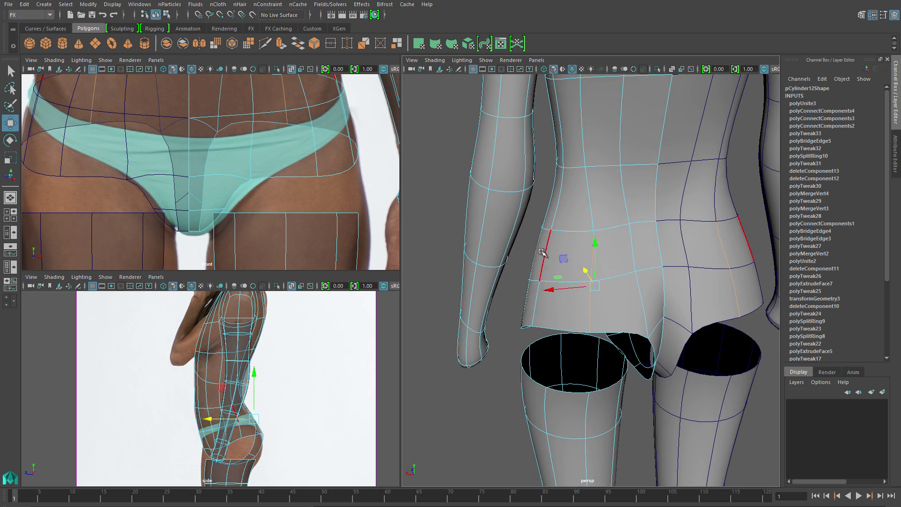
click(537, 296)
alt+drag(537, 296, 586, 270)
click(587, 270)
alt+middle_drag(297, 427, 285, 371)
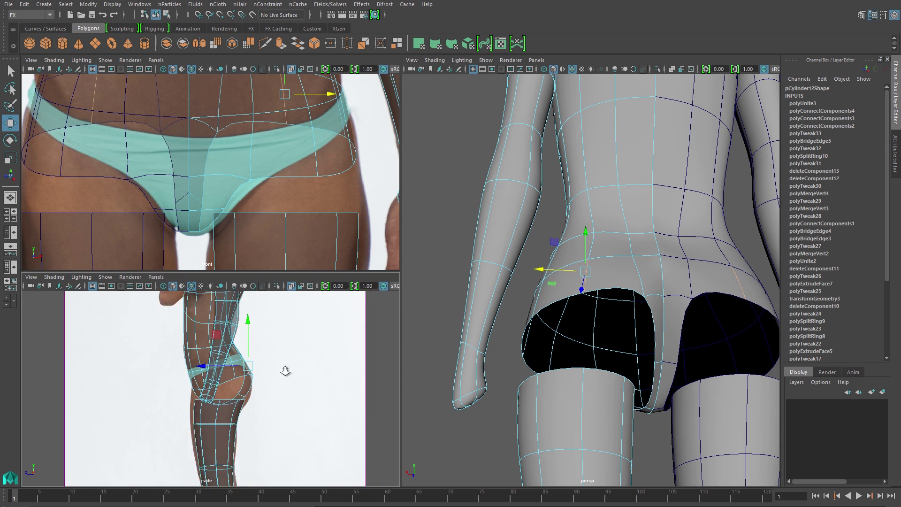
scroll(285, 371, up, 5)
drag(315, 324, 317, 324)
- Lower the rear edges of the thigh's top opening to follow the crease beneath the buttock
alt+drag(578, 328, 579, 412)
double_click(579, 422)
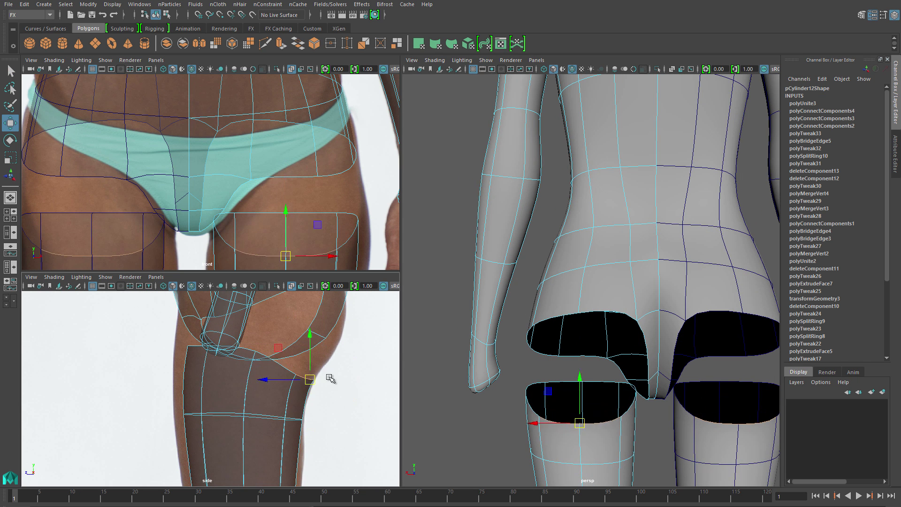
middle_drag(331, 378, 332, 391)
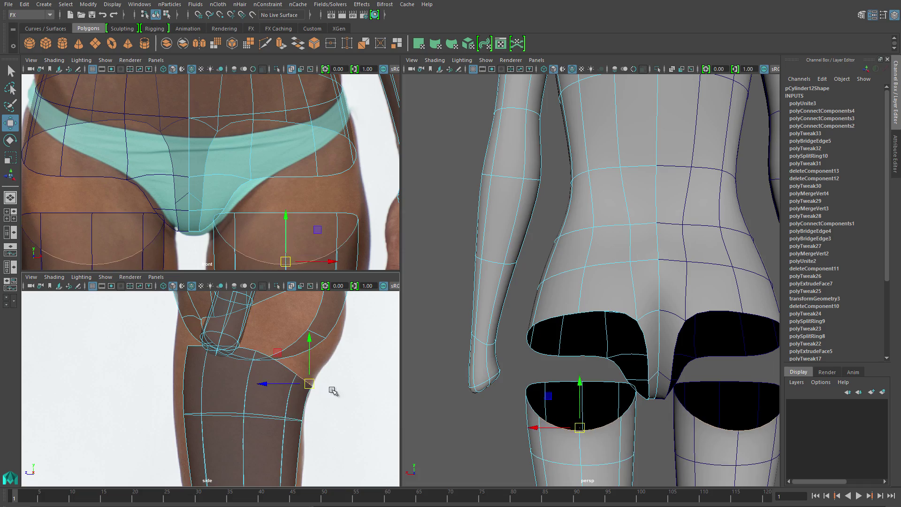
- Add connecting edges across the crotch strip and adjust their width beside the inner thigh
alt+drag(610, 370, 499, 274)
key(space)
alt+drag(459, 229, 522, 232)
shift+right_drag(533, 253, 558, 348)
alt+drag(561, 279, 498, 243)
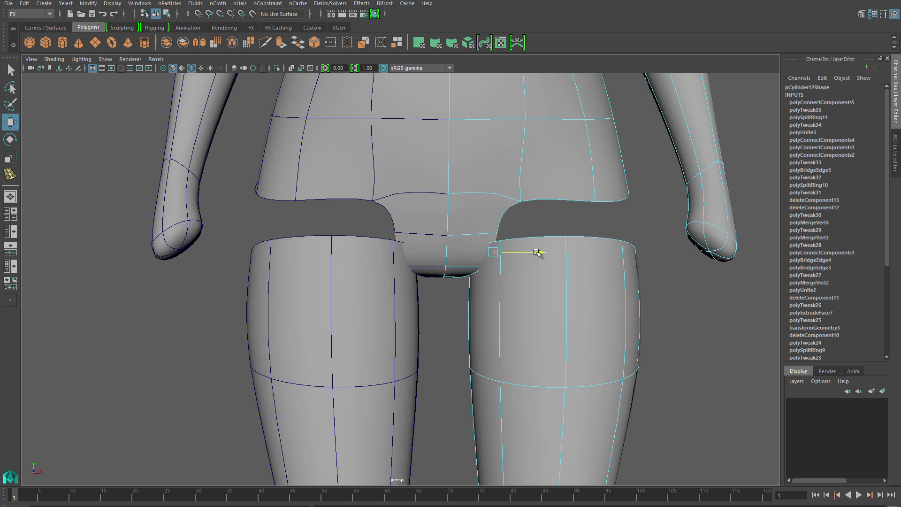
- Reposition the vertices along the front of the leg opening to follow the groin line, using the orthographic side view
right_drag(471, 251, 425, 253)
key(f)
alt+drag(469, 300, 370, 300)
scroll(417, 344, down, 4)
key(space)
click(156, 276)
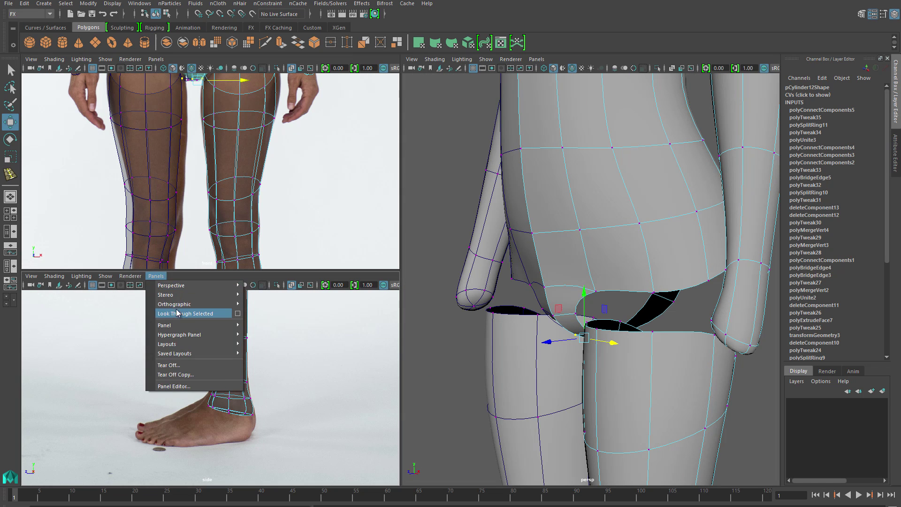
click(261, 312)
key(f)
scroll(298, 368, down, 4)
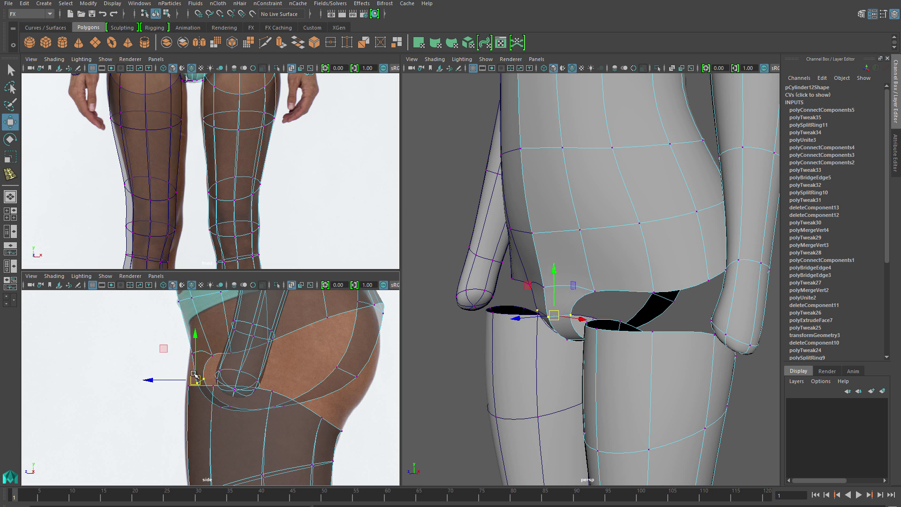
drag(201, 353, 198, 339)
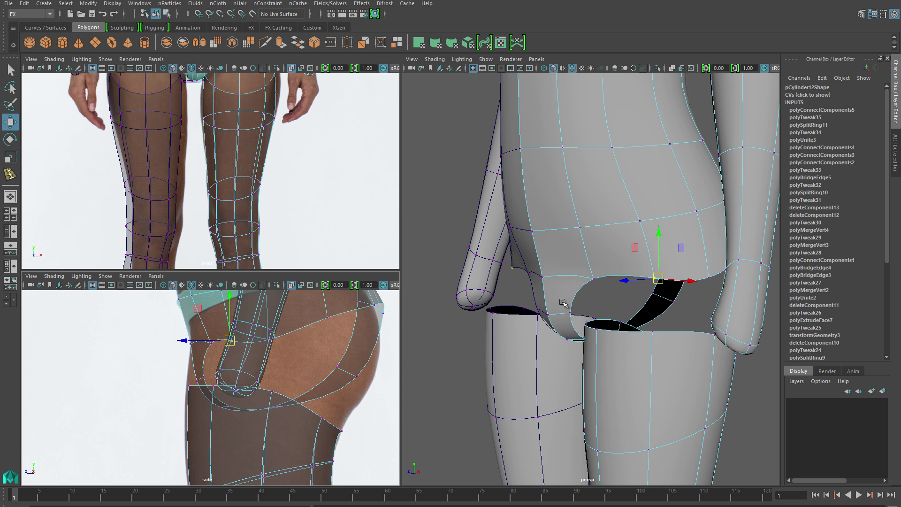
- Bridge the inner front edges of the pelvis's leg opening to the front edges of the thigh's top opening
alt+drag(563, 302, 642, 352)
key(F10)
shift+right_click(647, 361)
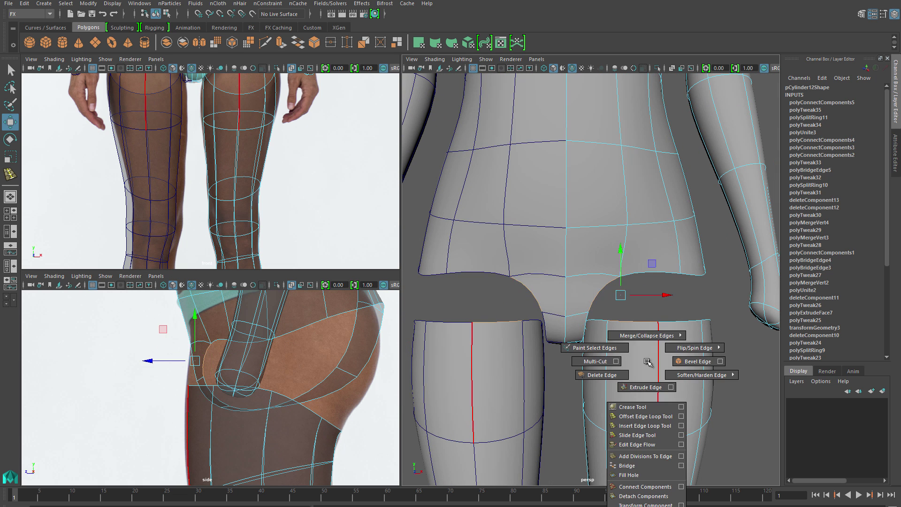
click(645, 466)
alt+drag(645, 466, 608, 359)
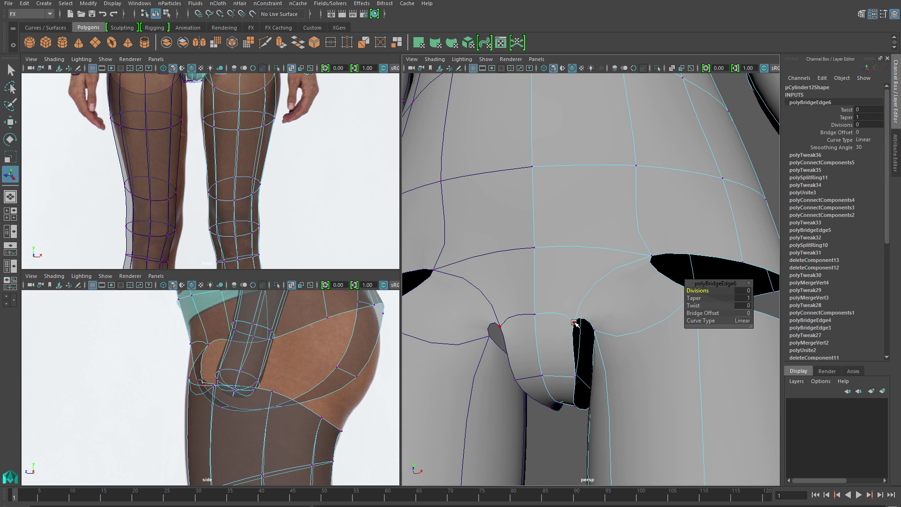
- Merge the front vertices of the crotch strip with the adjoining inner-thigh vertices and adjust the neighbouring groin vertex
key(w)
alt+drag(575, 323, 616, 363)
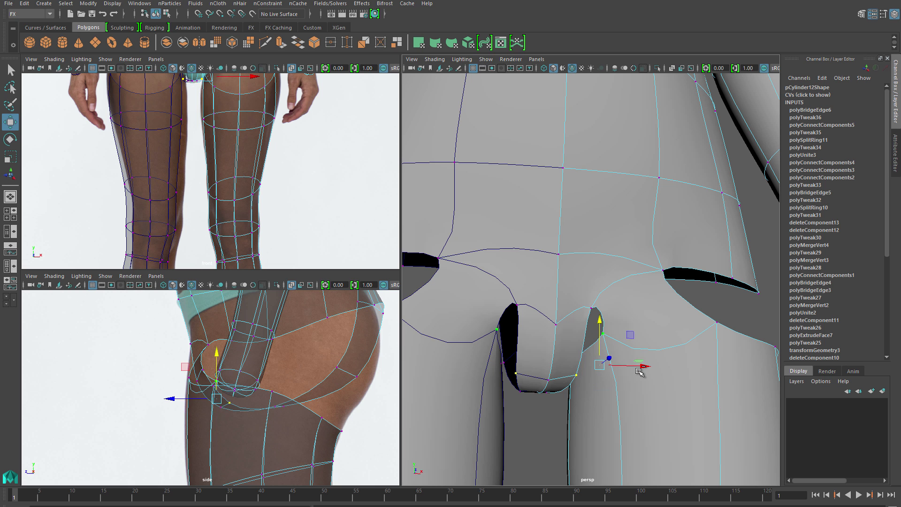
mouse_move(629, 346)
shift+right_down()
mouse_move(635, 329)
mouse_move(639, 338)
shift+right_up()
alt+drag(640, 338, 678, 381)
click(585, 291)
alt+right_drag(585, 291, 628, 301)
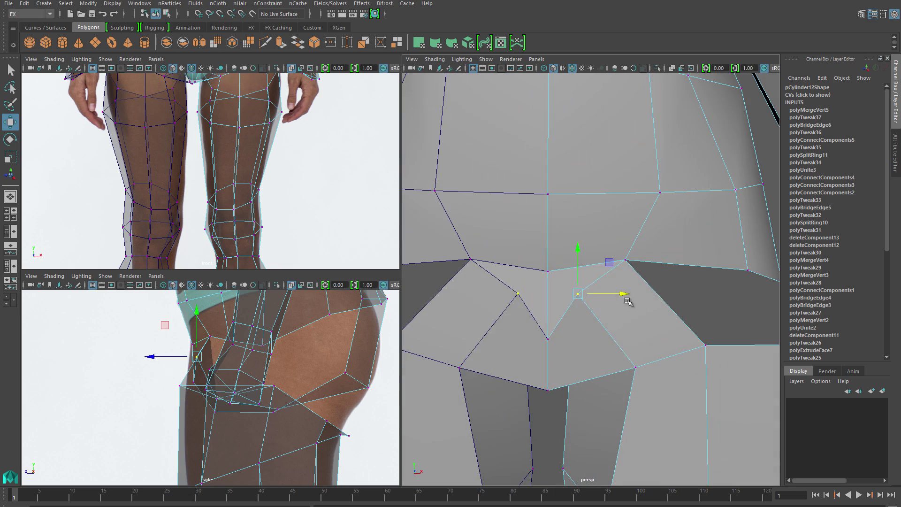
- Merge the next pair of vertices farther back between the crotch strip and the inner thigh
key(3)
alt+drag(649, 327, 529, 379)
shift+click(501, 386)
shift+right_drag(580, 391, 581, 328)
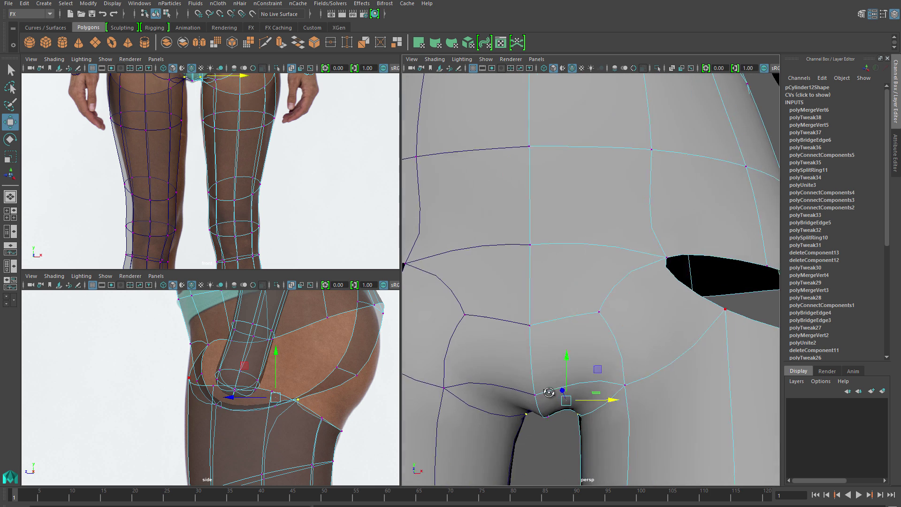
- Reposition the groin and upper front-thigh vertices to follow the bikini line in the front reference view
key(f)
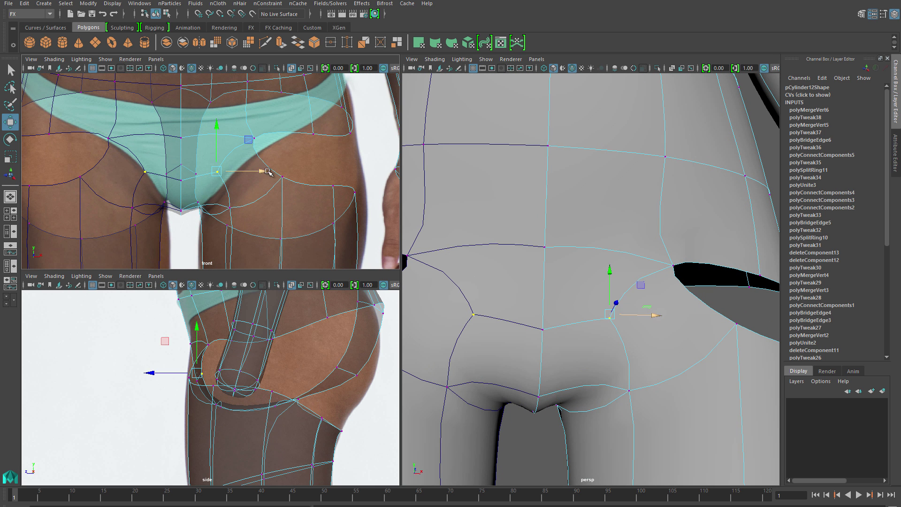
alt+drag(648, 378, 476, 327)
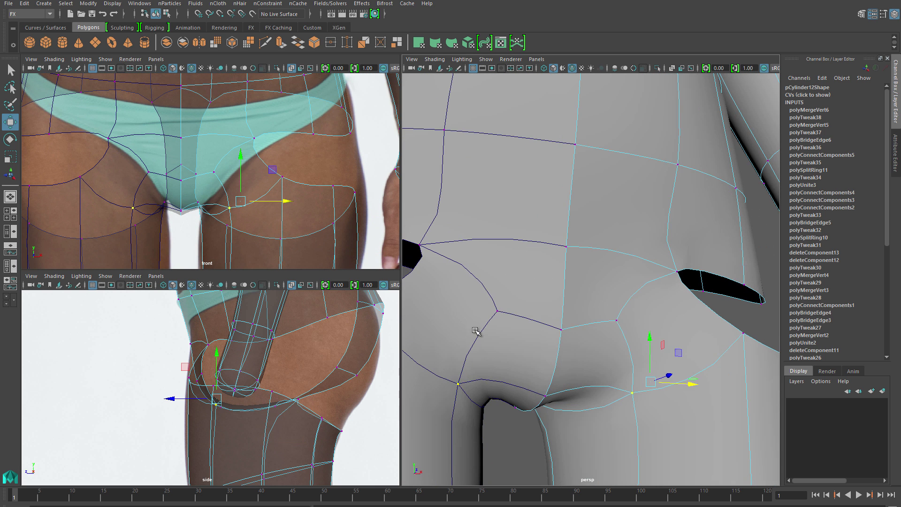
click(228, 176)
double_click(732, 296)
alt+drag(732, 297, 624, 375)
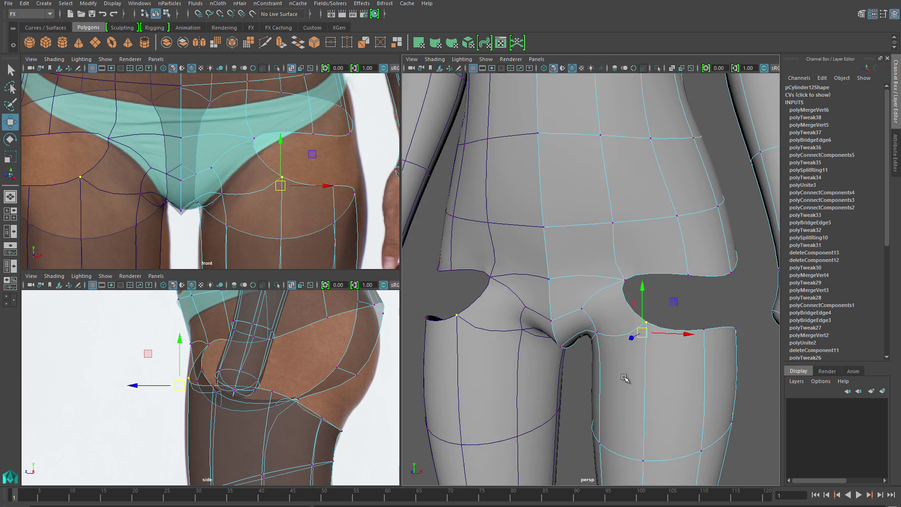
- Bridge the remaining front edges of the pelvis opening to the thigh's top edges, out to the outer hip
shift+right_drag(672, 257, 666, 294)
shift+right_drag(670, 374, 670, 395)
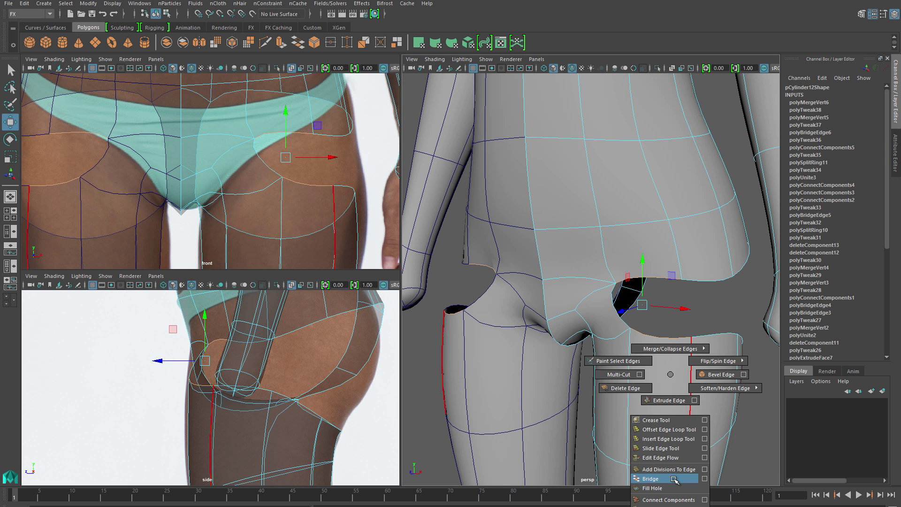
shift+right_drag(674, 479, 673, 479)
alt+drag(680, 300, 666, 340)
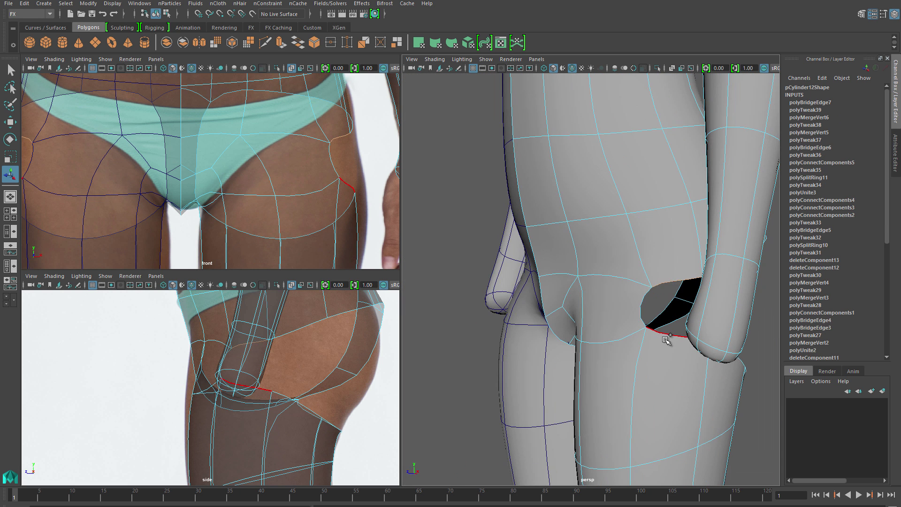
shift+right_drag(667, 340, 647, 358)
alt+drag(647, 358, 694, 328)
click(749, 283)
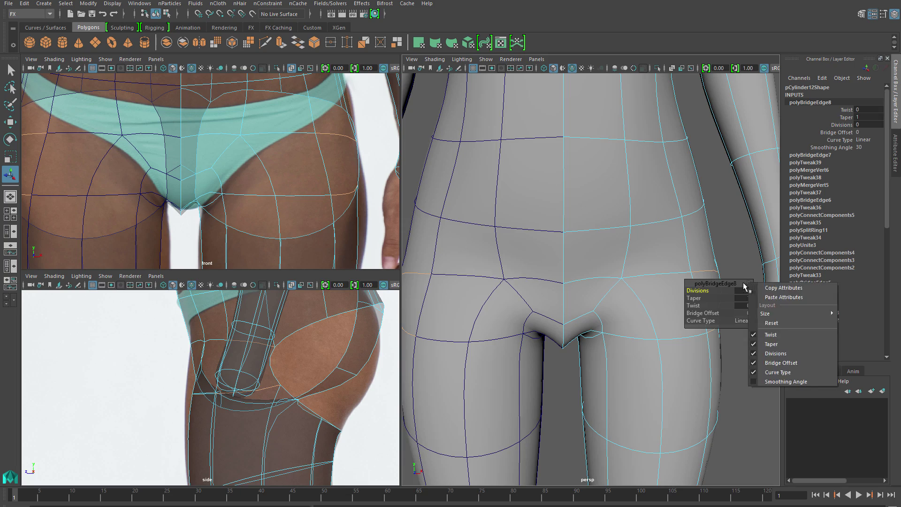
- Crease the edges of the crotch strip between the inner thighs with the Crease Tool
alt+drag(624, 287, 589, 263)
shift+right_drag(589, 263, 617, 297)
alt+drag(617, 297, 606, 337)
key(w)
key(shift+f)
shift+right_drag(606, 337, 606, 385)
middle_drag(607, 385, 575, 331)
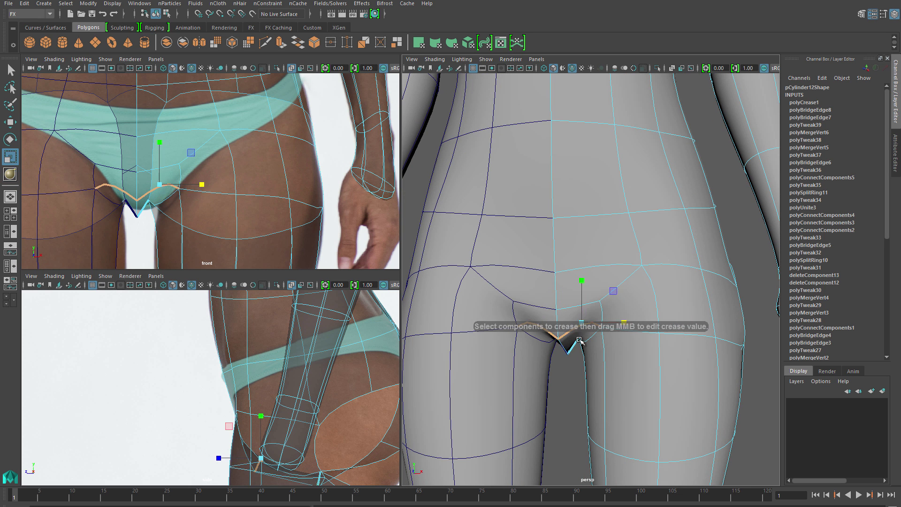
- Undo the last change and crease the vertices around the crotch strip's front and underside
key(ctrl+z)
key(w)
shift+right_drag(547, 332, 606, 386)
middle_drag(605, 386, 820, 392)
key(w)
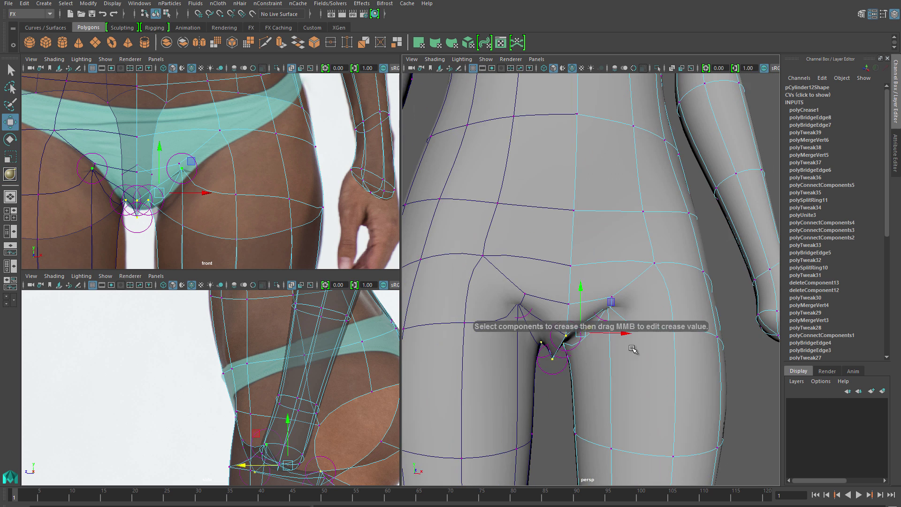
- Flatten the crotch vertices vertically by scaling, and lower the vertices along the strip's bottom edge
key(r)
key(5)
drag(585, 296, 586, 324)
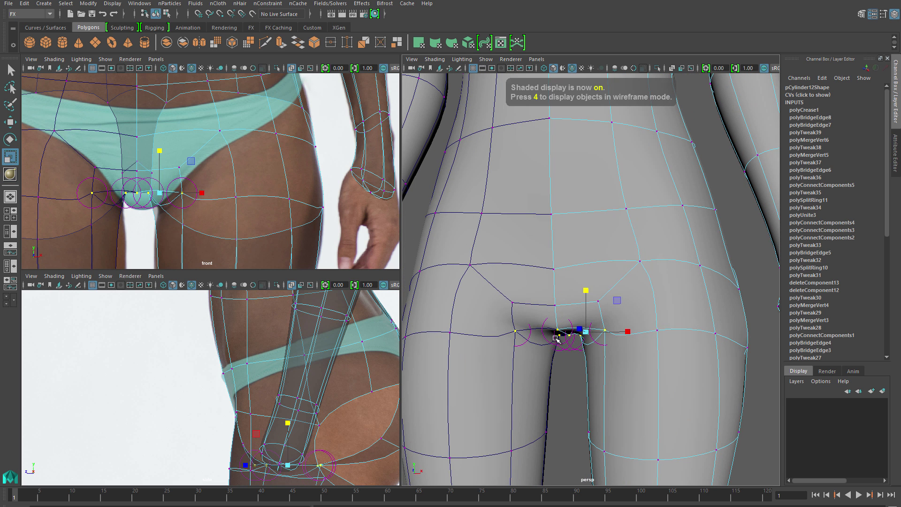
key(w)
drag(143, 153, 143, 161)
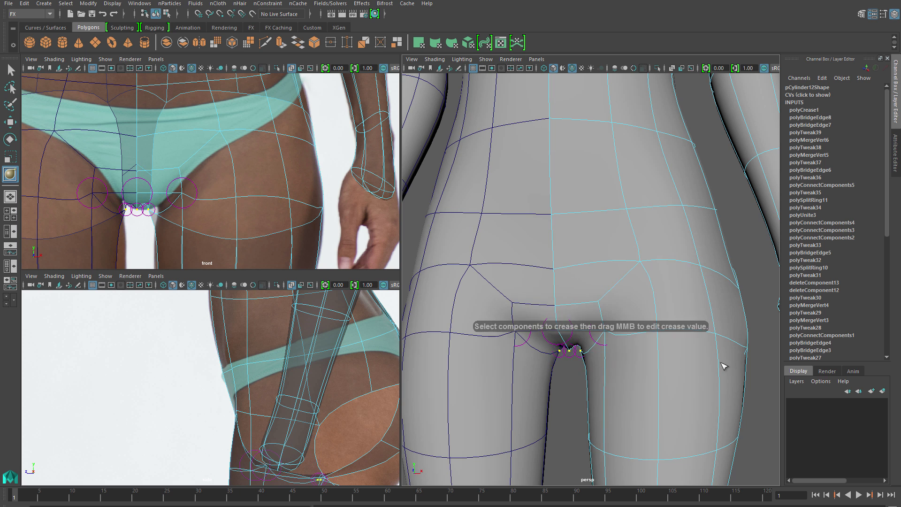
- Crease the front and side edges bordering the underside of the crotch
scroll(563, 367, up, 5)
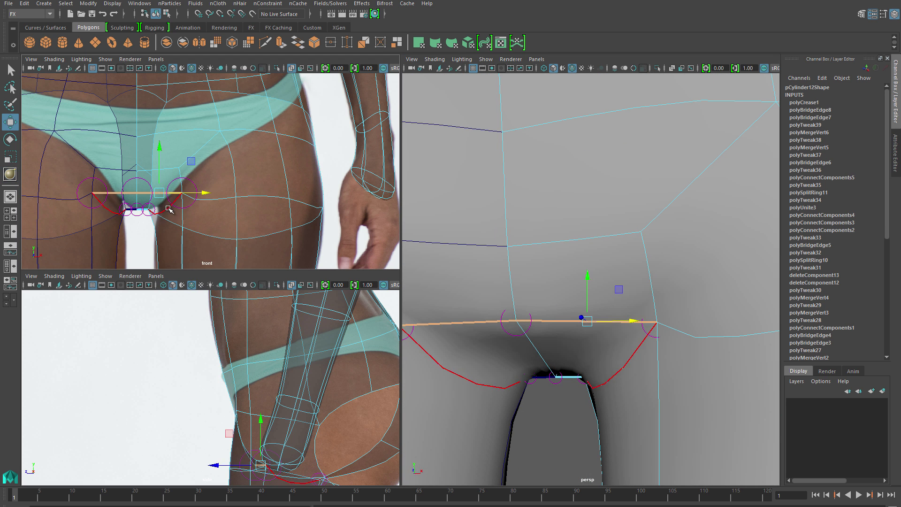
shift+right_drag(160, 206, 154, 202)
right_drag(151, 199, 184, 194)
- Raise the crotch's front corners and the centre vertices above them in the front view
click(179, 189)
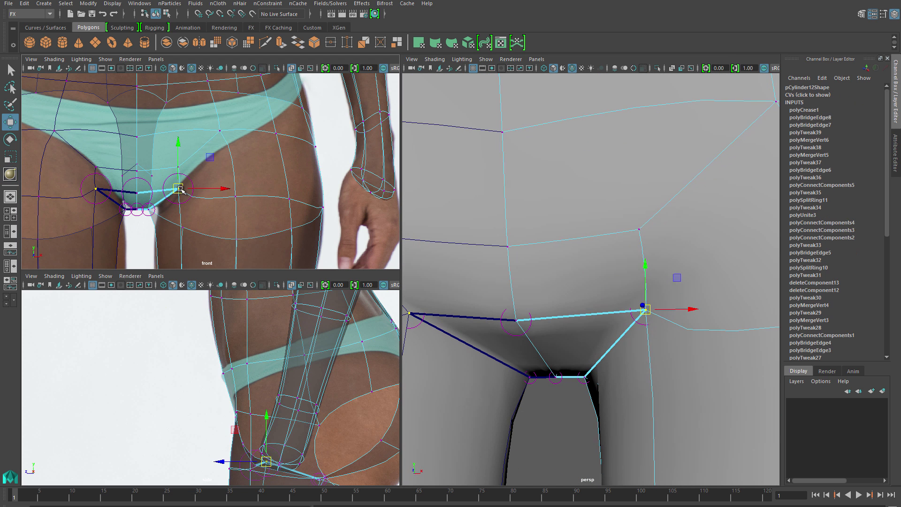
click(177, 159)
click(136, 161)
drag(137, 95, 138, 84)
scroll(708, 305, down, 5)
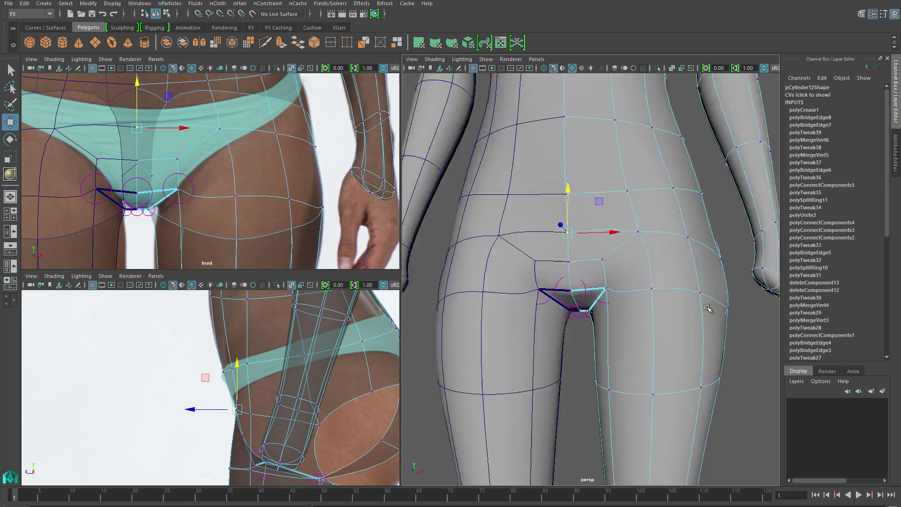
- Adjust the depth of the crotch's front corner vertices in the side view
alt+drag(708, 305, 584, 300)
click(602, 307)
click(605, 287)
key(q)
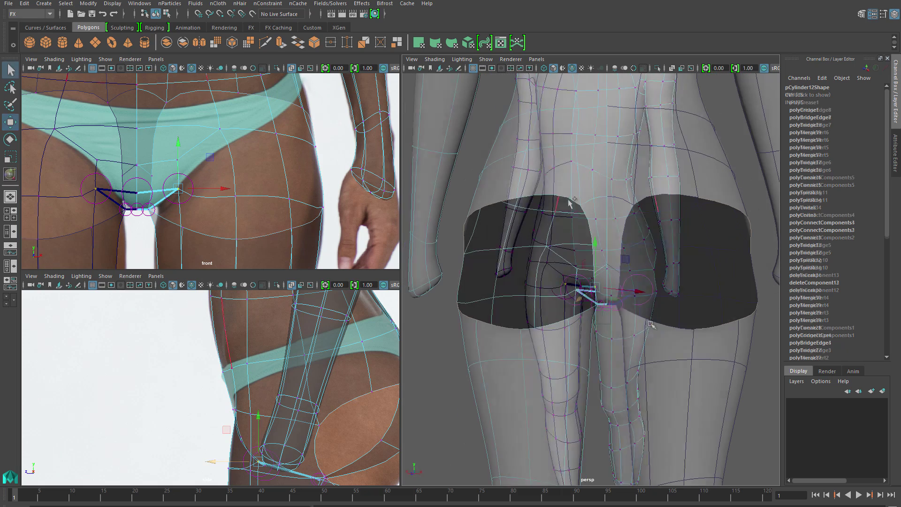
- Bridge the rear edges of the pelvis opening to the back of the thigh and add a division across the buttock
shift+right_drag(577, 325, 570, 418)
alt+drag(569, 417, 561, 217)
key(ctrl+z)
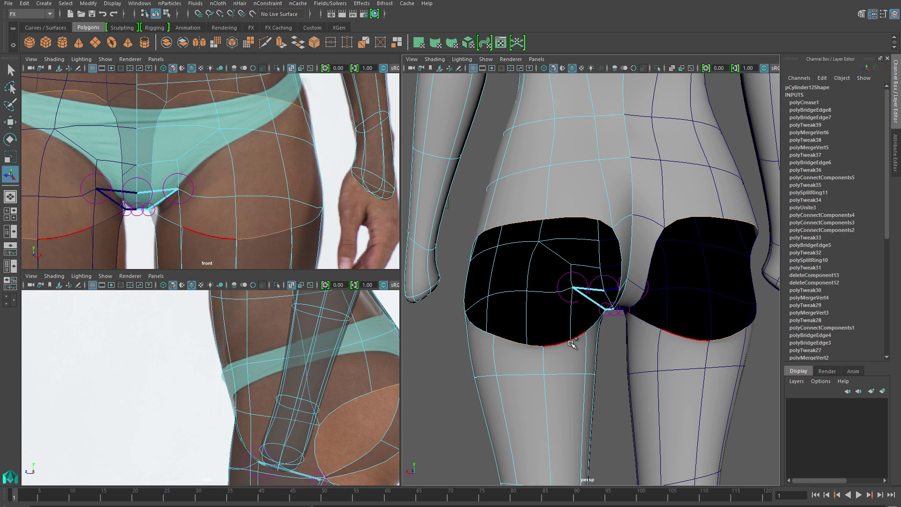
key(g)
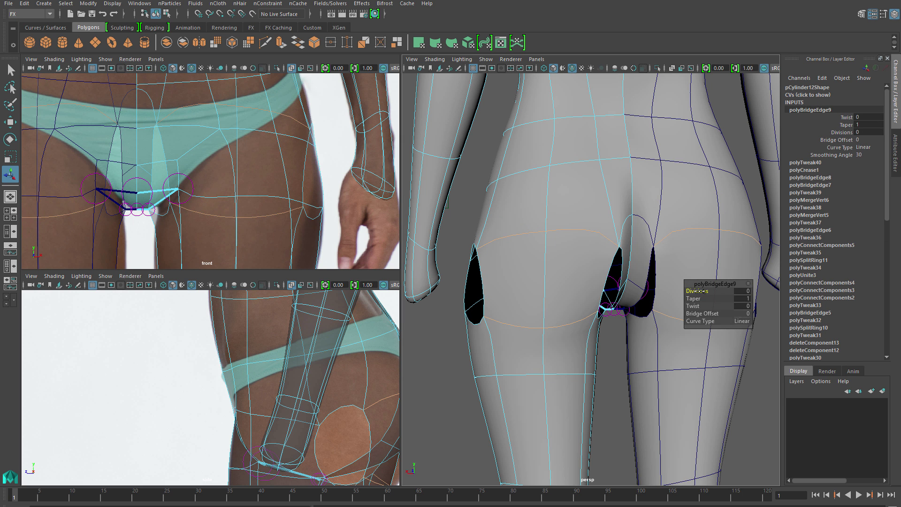
drag(697, 291, 699, 291)
- Move the new edge loop across the buttock and the crease edges below it to match the side reference profile
right_drag(569, 243, 615, 231)
right_drag(679, 226, 698, 486)
right_drag(582, 245, 585, 217)
click(546, 271)
alt+middle_drag(390, 394, 327, 334)
key(e)
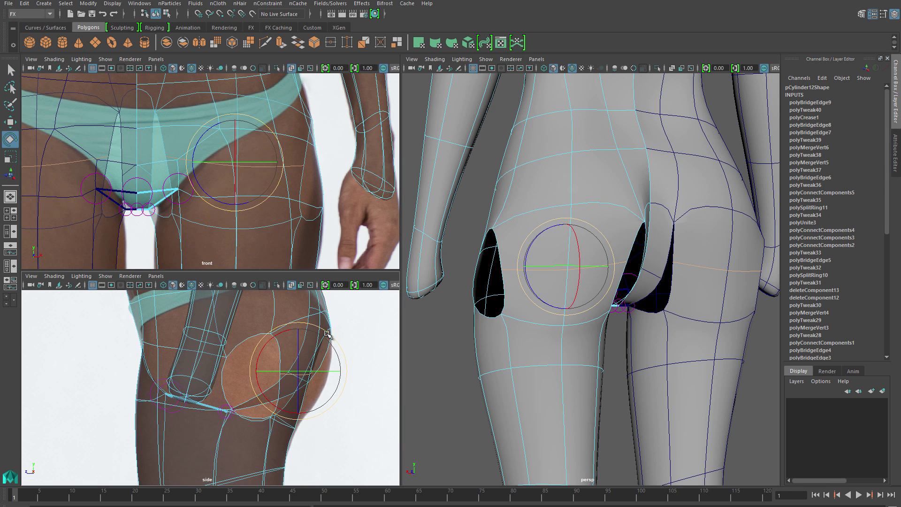
key(w)
drag(297, 372, 283, 442)
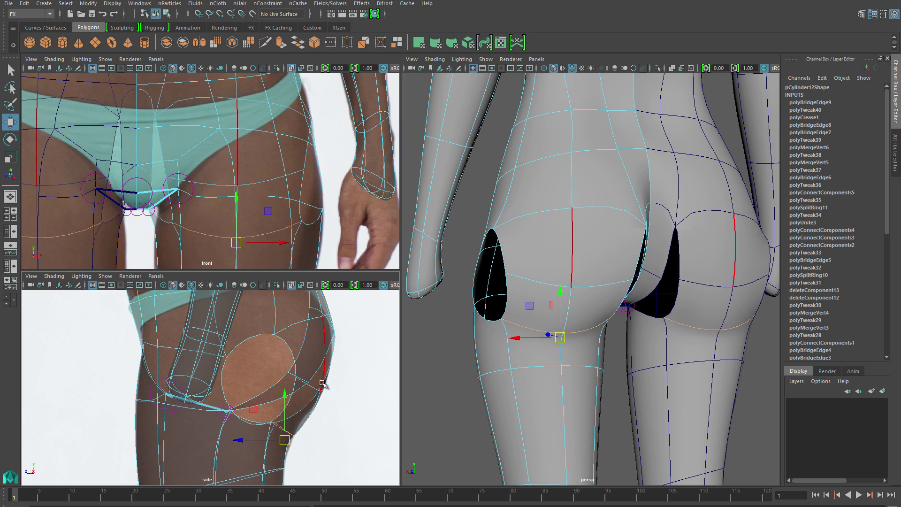
- Merge the pelvis's central rear vertices with the inner corner of the bridged buttock
alt+drag(469, 324, 544, 262)
right_drag(540, 206, 568, 225)
click(543, 258)
alt+drag(581, 241, 550, 253)
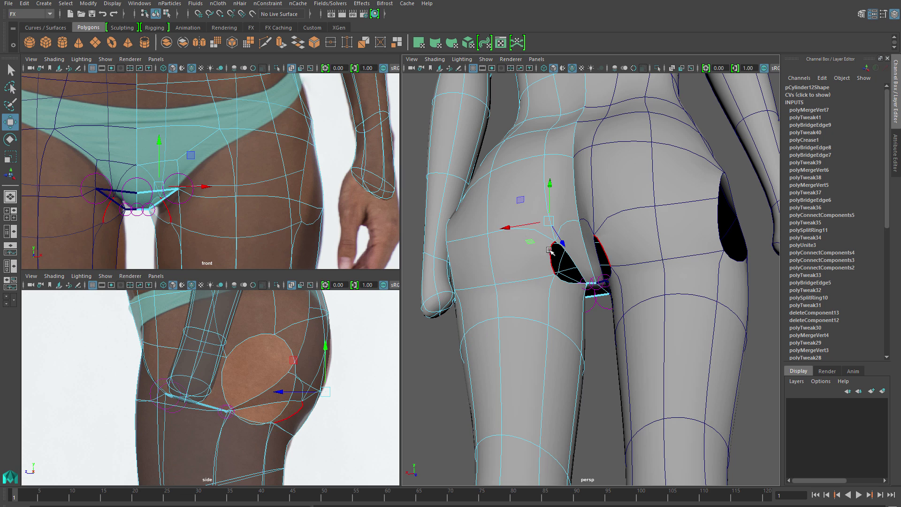
- Connect the vertical edges of the lower buttock to add another row of edges above the crease
click(550, 254)
click(552, 256)
shift+right_drag(535, 252, 538, 288)
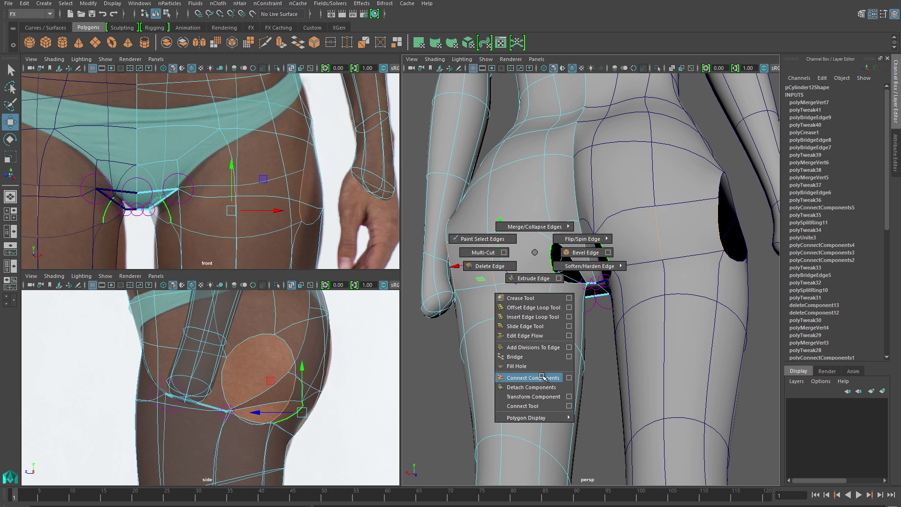
shift+right_drag(542, 377, 542, 377)
key(e)
key(f)
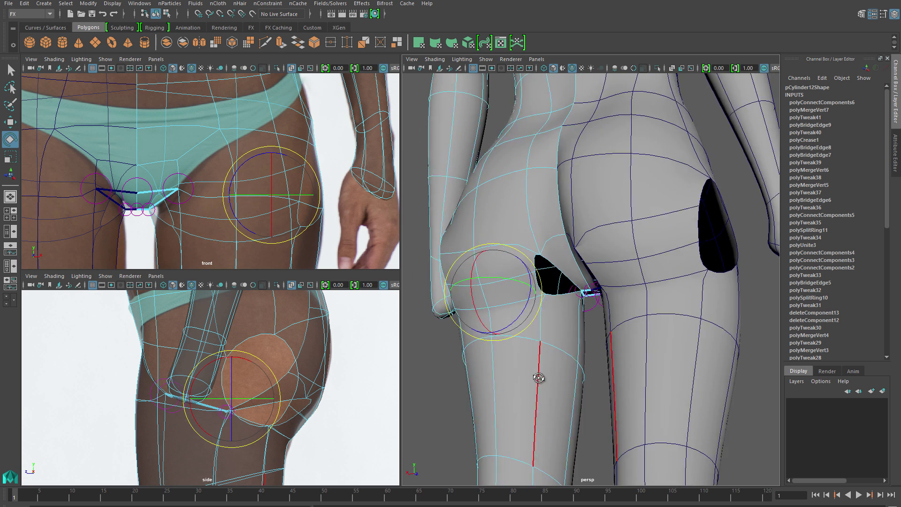
- Bridge the edges of the gap between the inner buttock and the crotch strip
key(q)
click(486, 282)
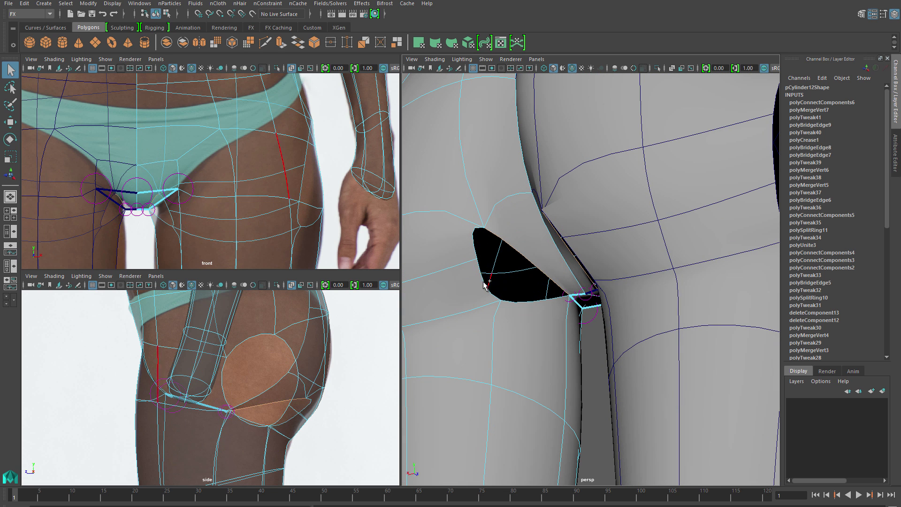
shift+right_drag(527, 297, 539, 326)
alt+drag(539, 325, 557, 325)
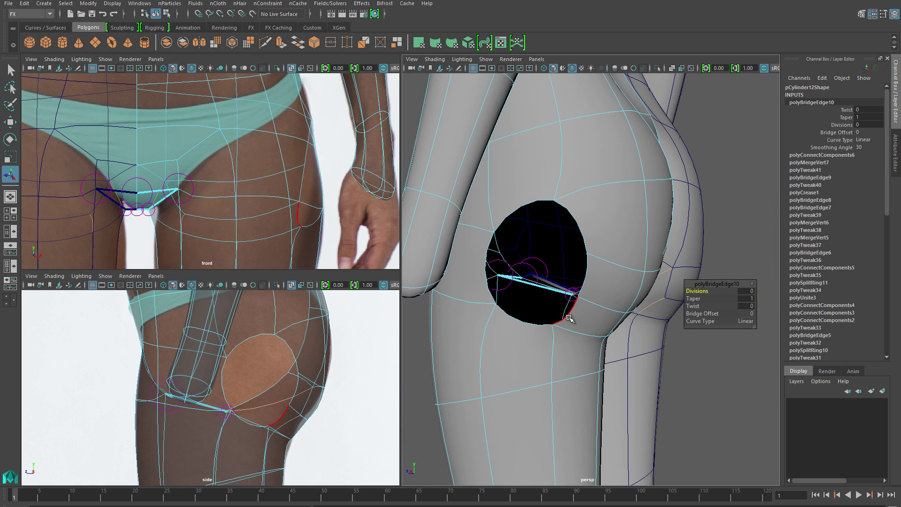
- Extrude the lower rear edge of the hip opening forward and merge its lower corner into the thigh's top edge
double_click(569, 319)
shift+right_drag(585, 320, 583, 340)
drag(520, 273, 516, 292)
shift+right_click(516, 293)
key(w)
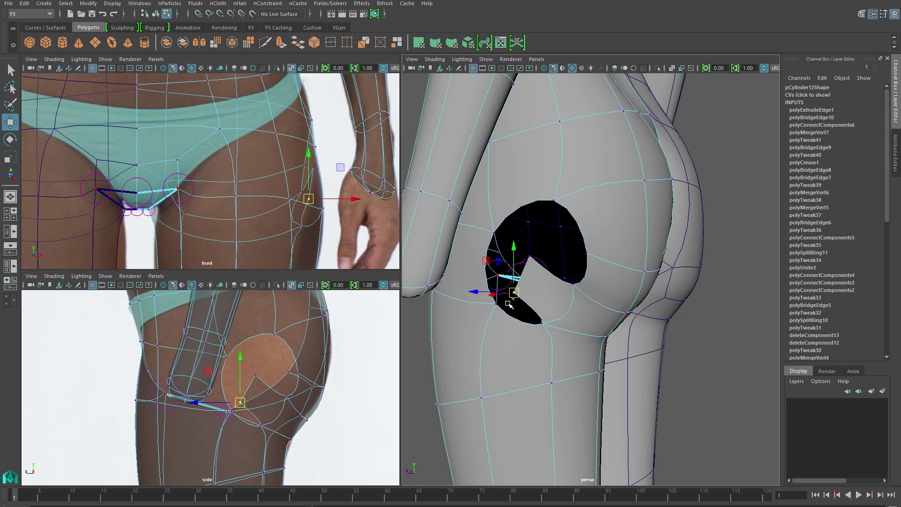
middle_drag(509, 305, 530, 315)
click(528, 262)
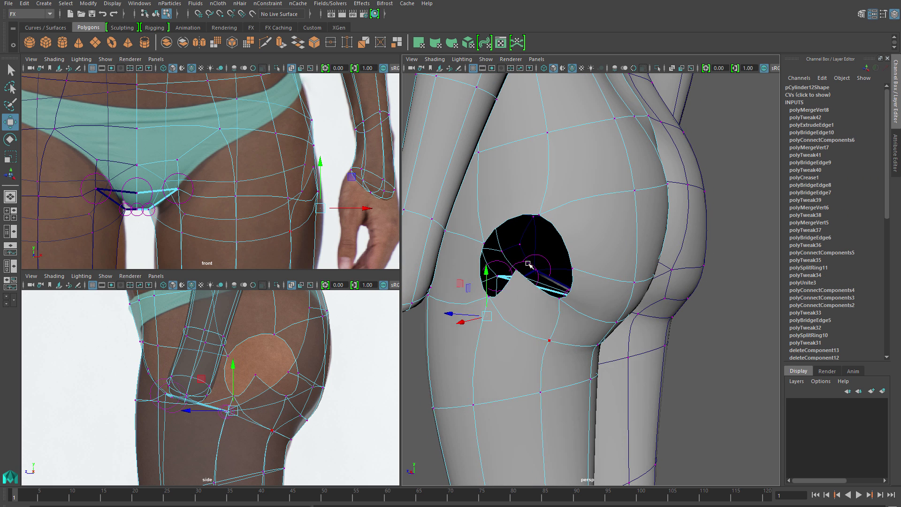
- Merge the extruded face's upper corner with the adjacent vertex and shift the vertex on the hip opening's rear edge
alt+drag(528, 262, 543, 305)
shift+right_drag(542, 306, 527, 254)
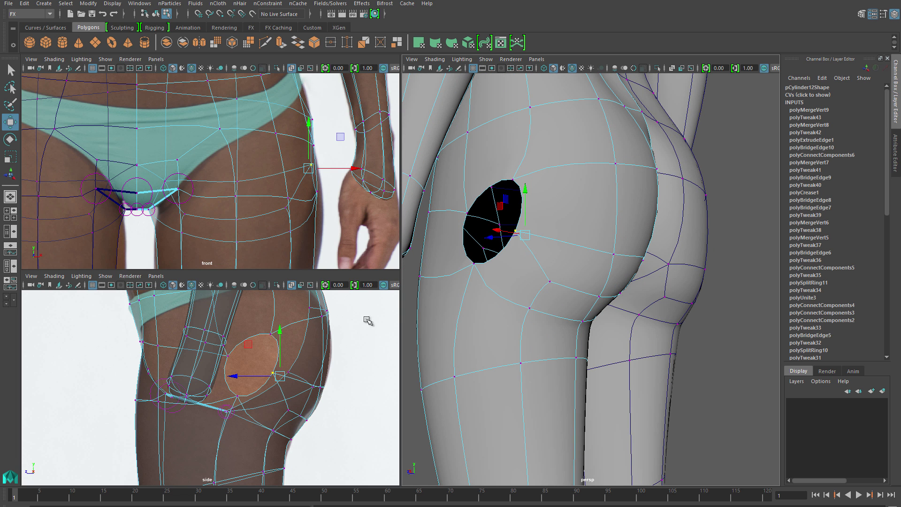
middle_drag(269, 369, 291, 379)
alt+drag(502, 276, 460, 262)
alt+drag(418, 295, 513, 276)
- Bridge the upper and lower edges of the remaining hip opening to close it
right_drag(564, 240, 566, 221)
click(565, 235)
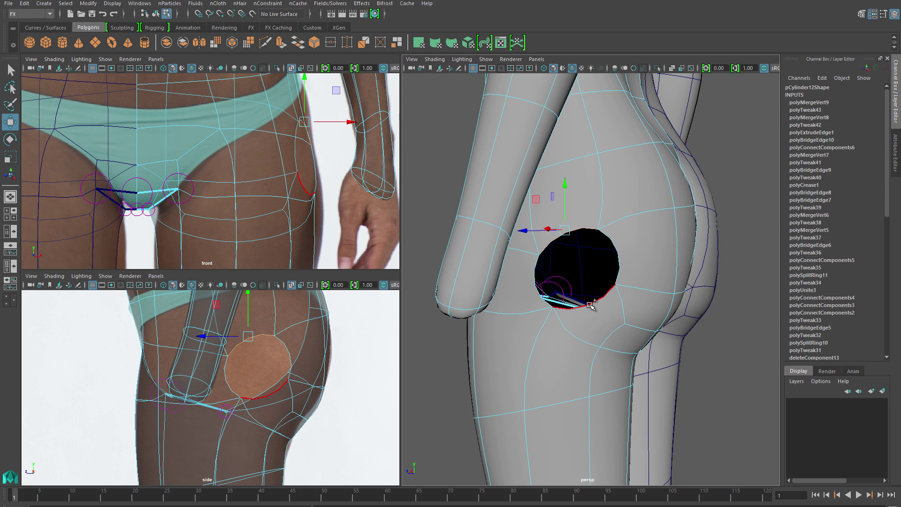
shift+right_drag(594, 307, 594, 328)
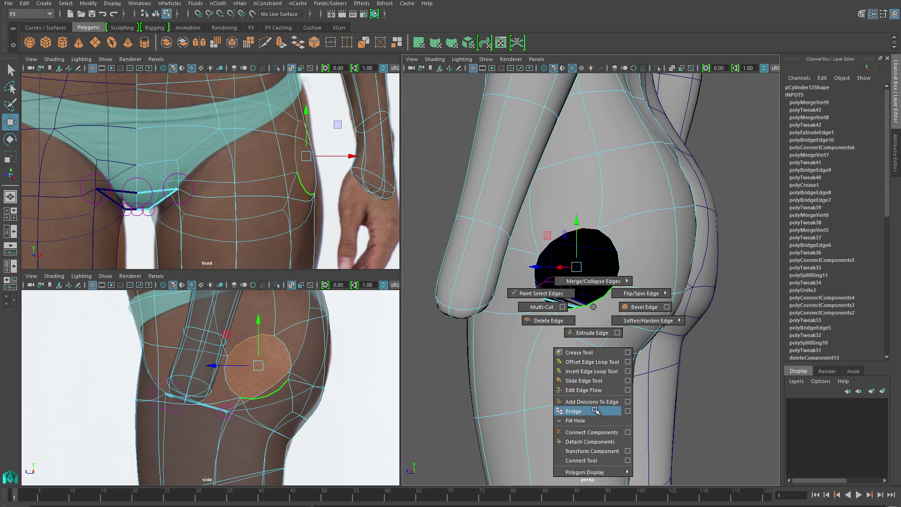
shift+right_drag(595, 410, 595, 410)
- Move the outer hip edges sideways to even out the hip silhouette
alt+drag(596, 356, 537, 338)
key(w)
click(477, 324)
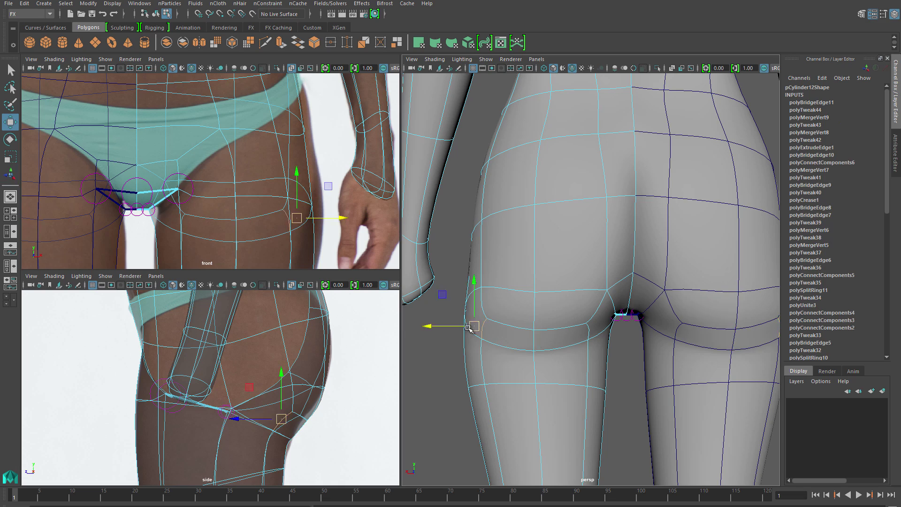
- Average the vertices around the lower buttock and move them out to follow the buttock contour in the side reference
right_drag(493, 190, 470, 178)
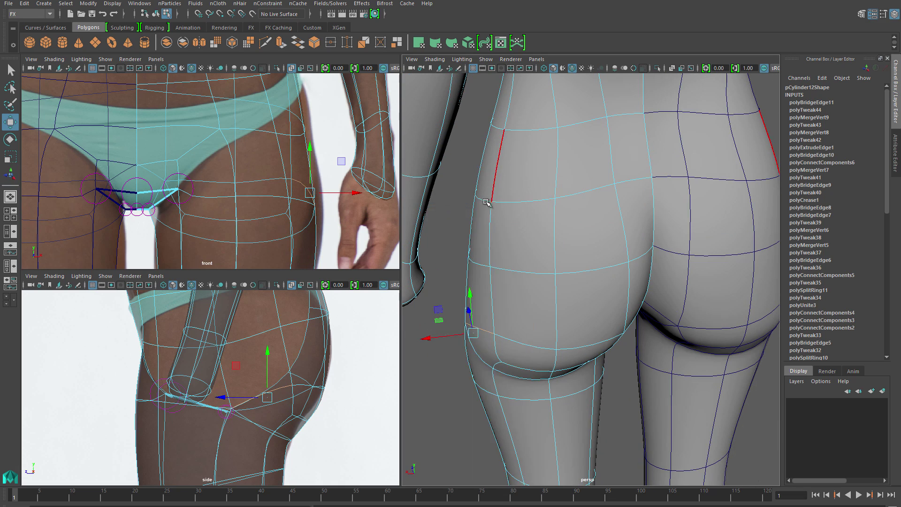
click(483, 176)
alt+drag(484, 178, 338, 342)
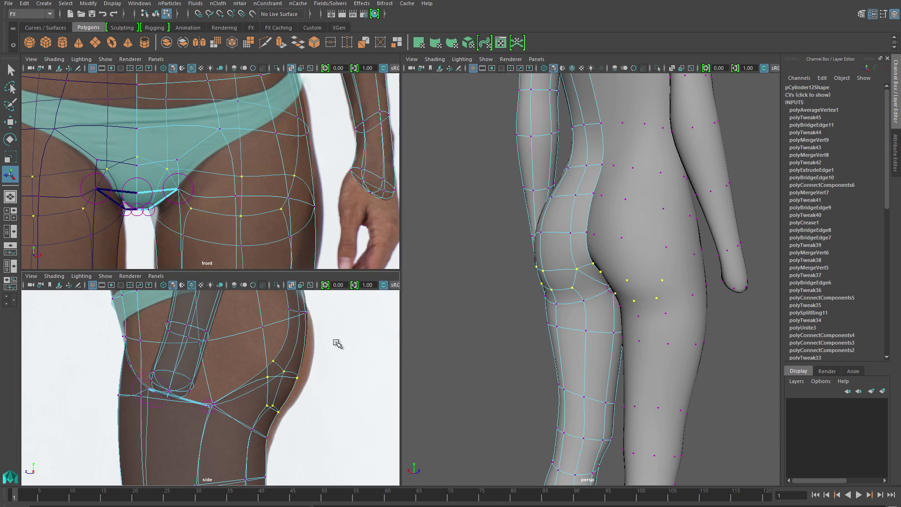
shift+right_drag(336, 396, 319, 389)
key(w)
click(261, 442)
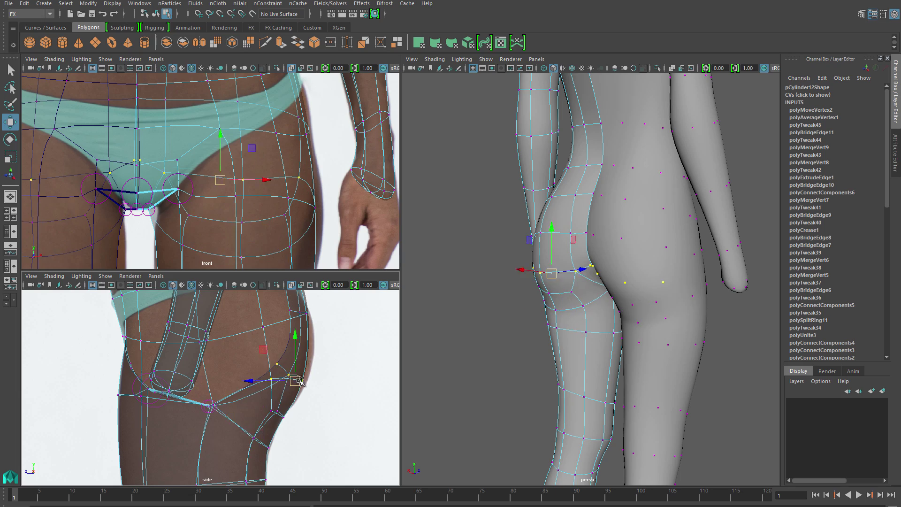
alt+drag(424, 376, 664, 277)
- Examine the face loops running from the neck and shoulders down the front of the torso
key(shift+a)
key(q)
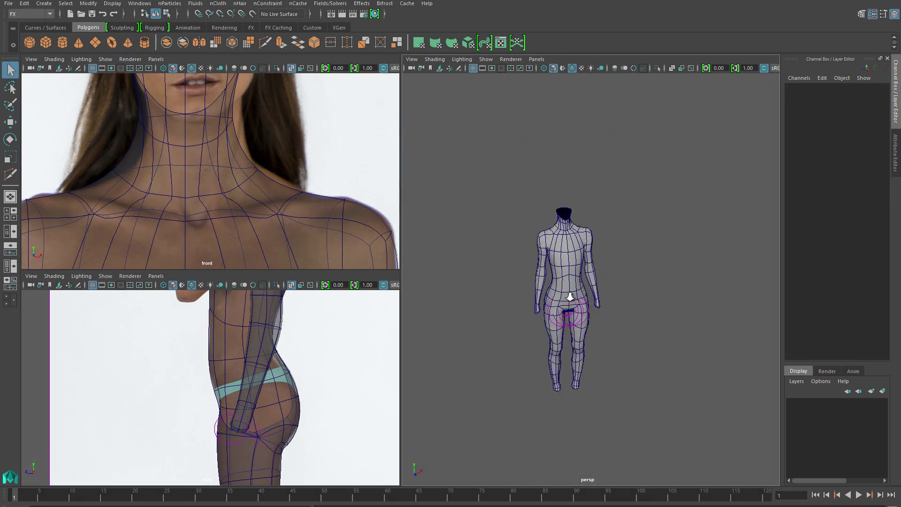
alt+drag(570, 297, 583, 257)
scroll(604, 197, up, 3)
click(603, 197)
click(608, 226)
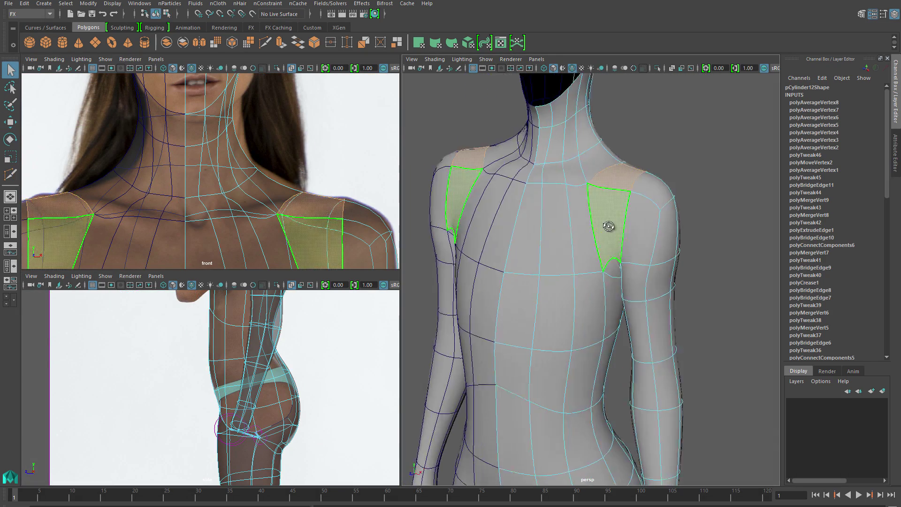
scroll(608, 226, up, 3)
alt+drag(549, 267, 580, 305)
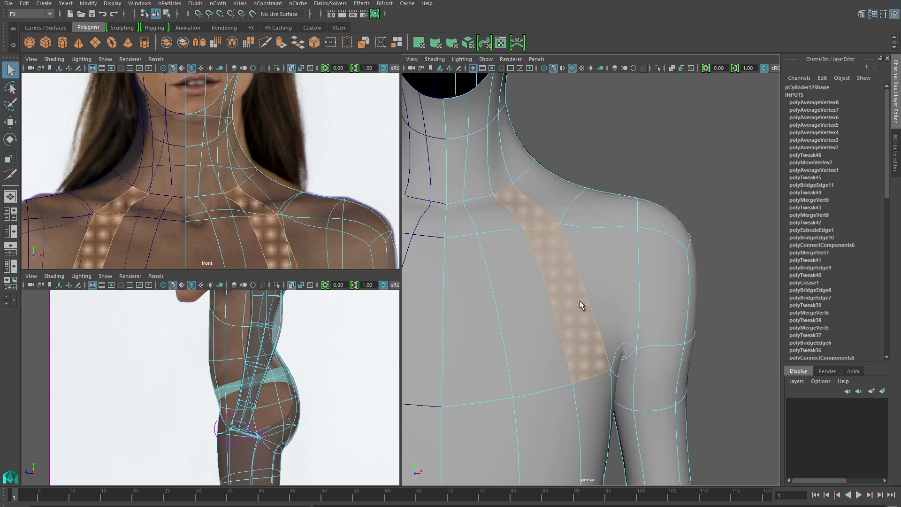
scroll(617, 322, down, 5)
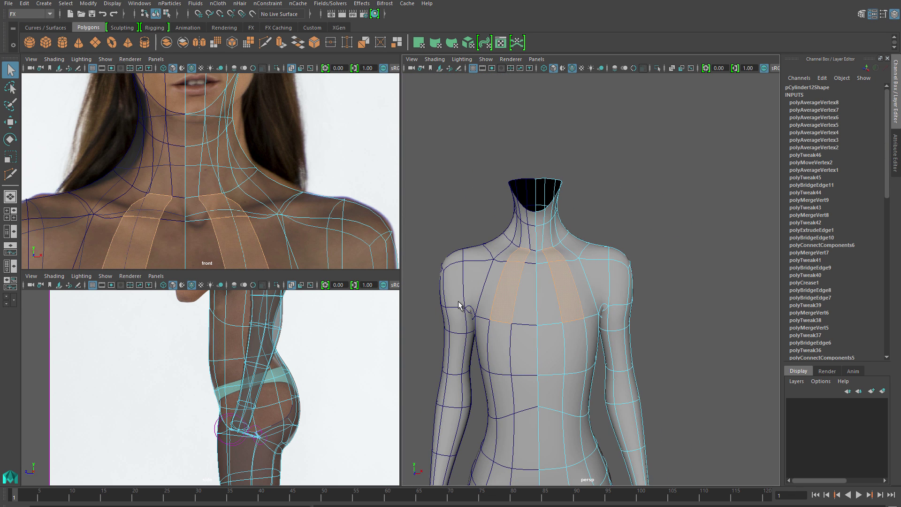
scroll(548, 340, up, 3)
- Move the vertical chest edges below the upper chest sideways and in depth to round the front of the rib cage
right_drag(540, 249, 539, 221)
click(548, 385)
key(w)
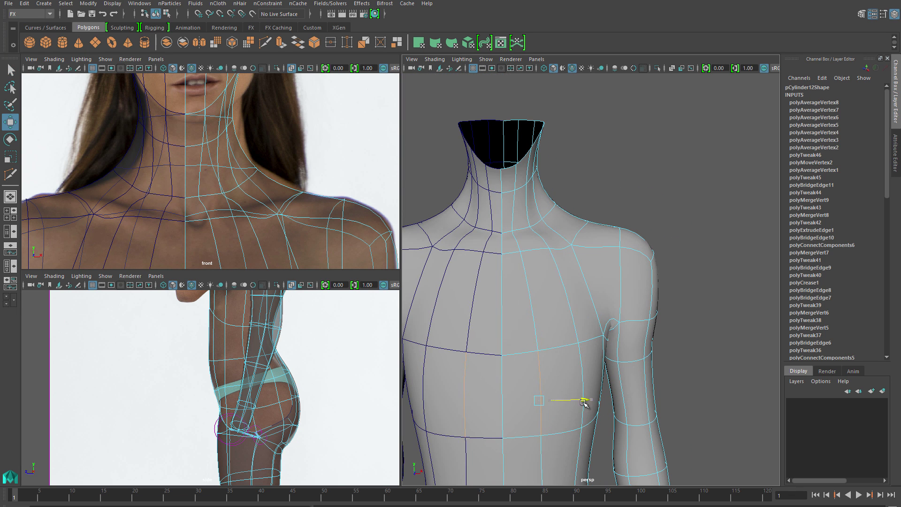
alt+drag(577, 404, 600, 259)
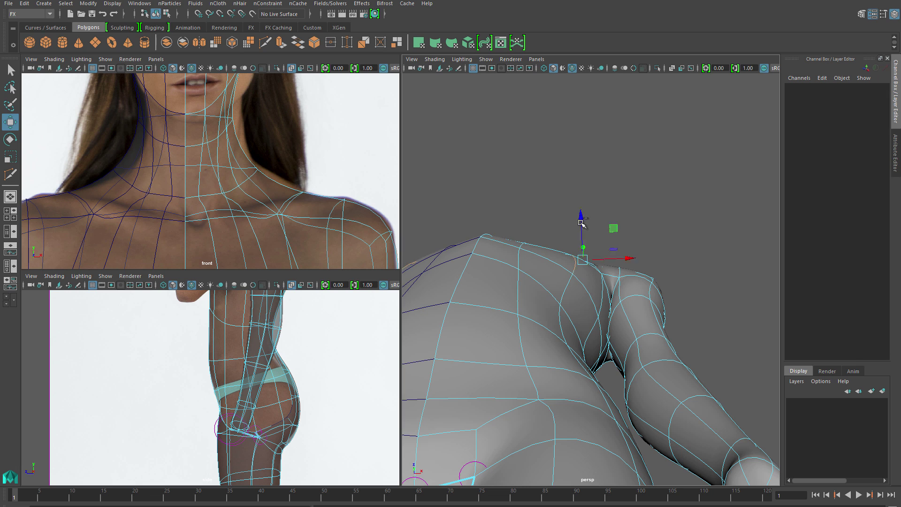
alt+drag(568, 210, 563, 247)
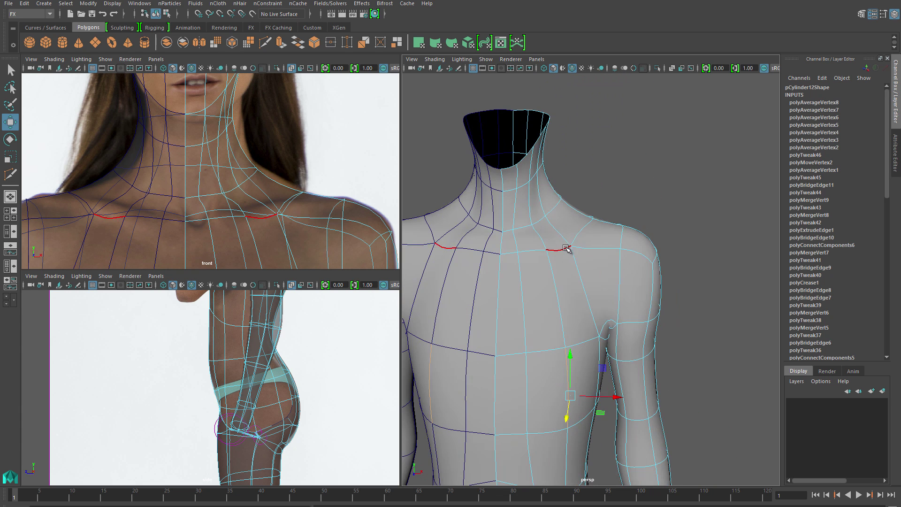
- Delete the faces between the neck and both shoulders to open up the neck base
alt+drag(602, 276, 639, 325)
right_drag(595, 248, 593, 284)
click(593, 277)
alt+drag(593, 277, 528, 290)
click(707, 274)
key(Delete)
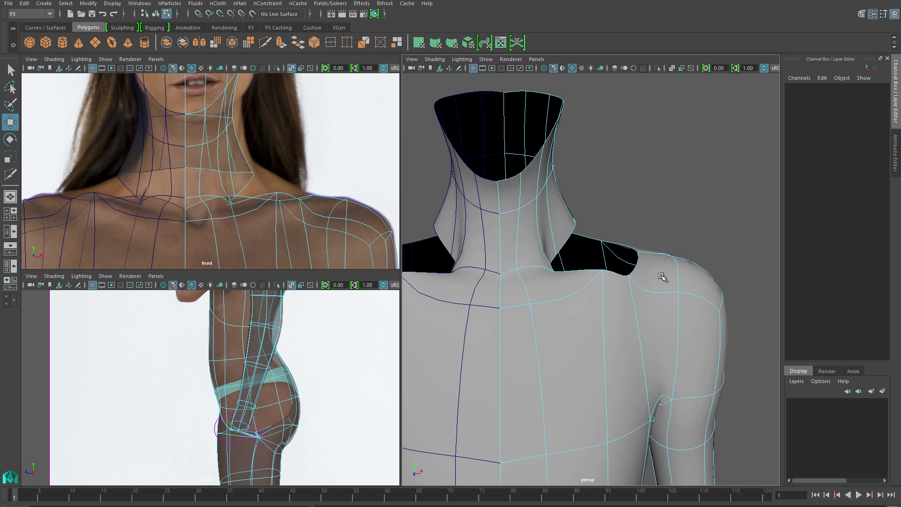
- Delete the horizontal edge row across the upper chest below the neck opening
click(525, 294)
key(Delete)
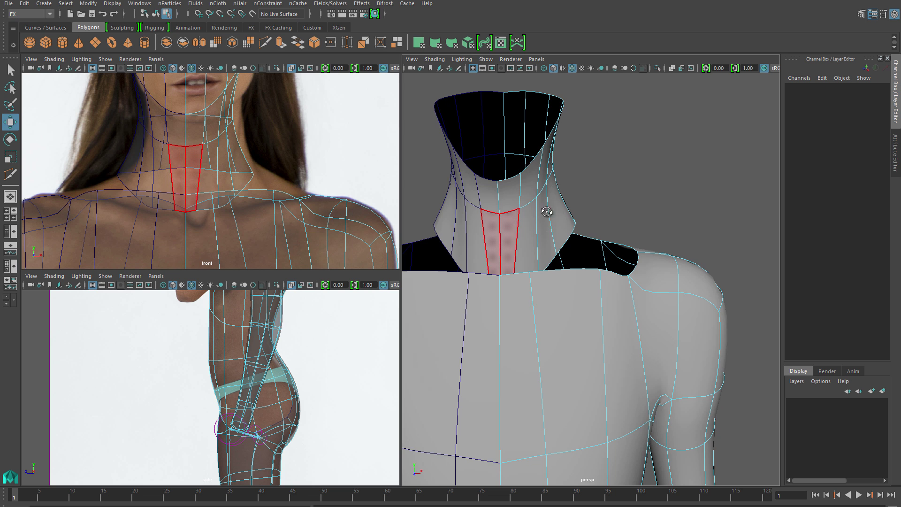
alt+drag(546, 212, 556, 213)
key(Delete)
- Collapse one column of edges at the front of the neck and shift the neighbouring neck edges sideways to even the spacing
double_click(528, 150)
alt+drag(527, 150, 541, 250)
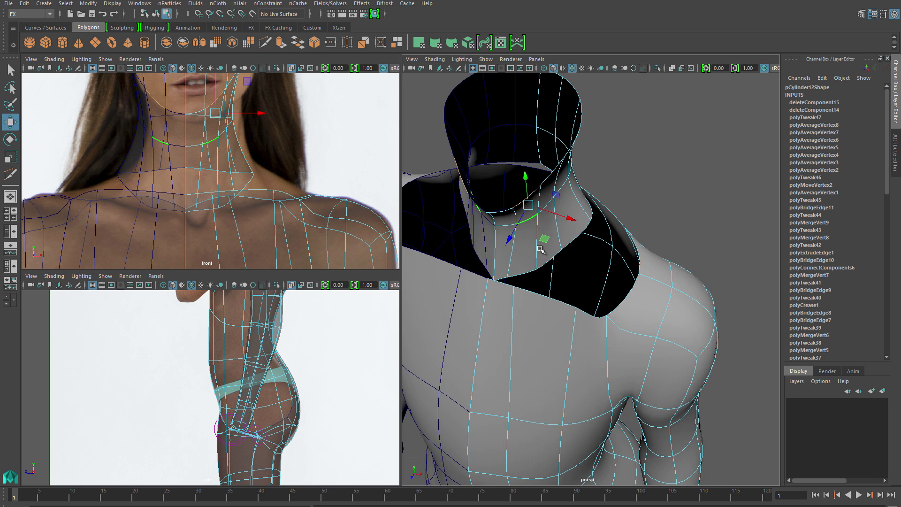
shift+right_drag(543, 250, 582, 226)
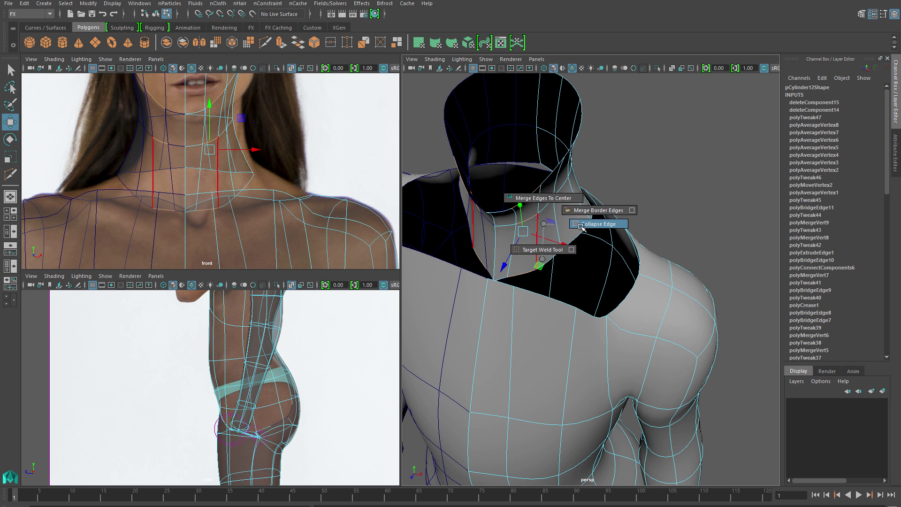
alt+drag(581, 227, 543, 214)
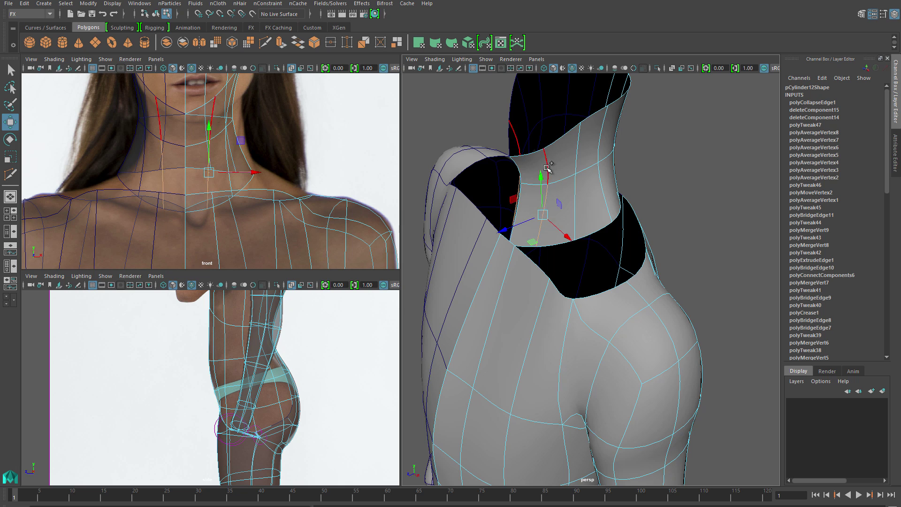
alt+drag(548, 168, 505, 256)
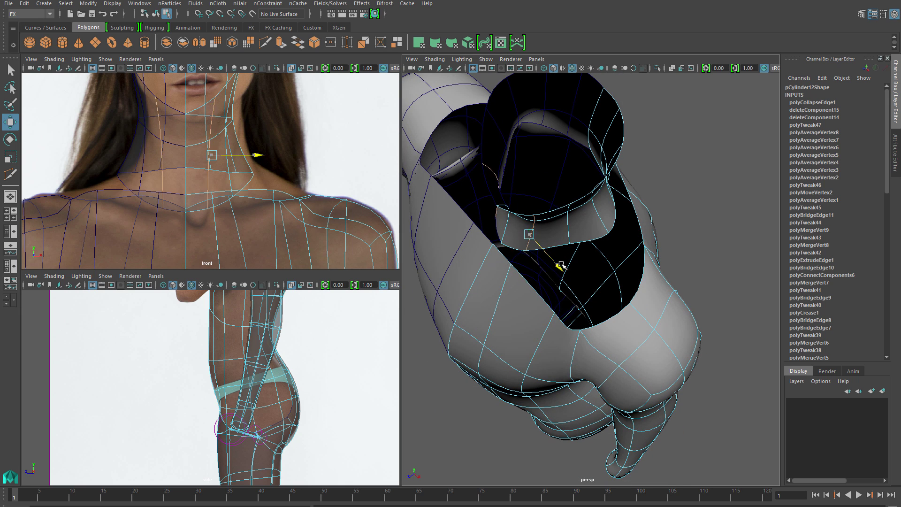
alt+drag(561, 265, 674, 225)
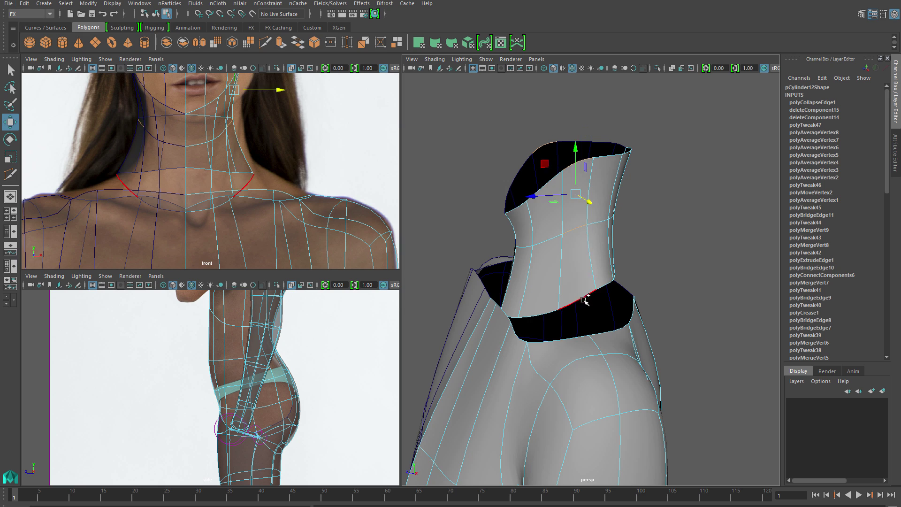
- Collapse further edge columns around the side and back of the neck to reduce its vertical divisions
shift+right_drag(585, 301, 563, 262)
alt+drag(610, 263, 598, 159)
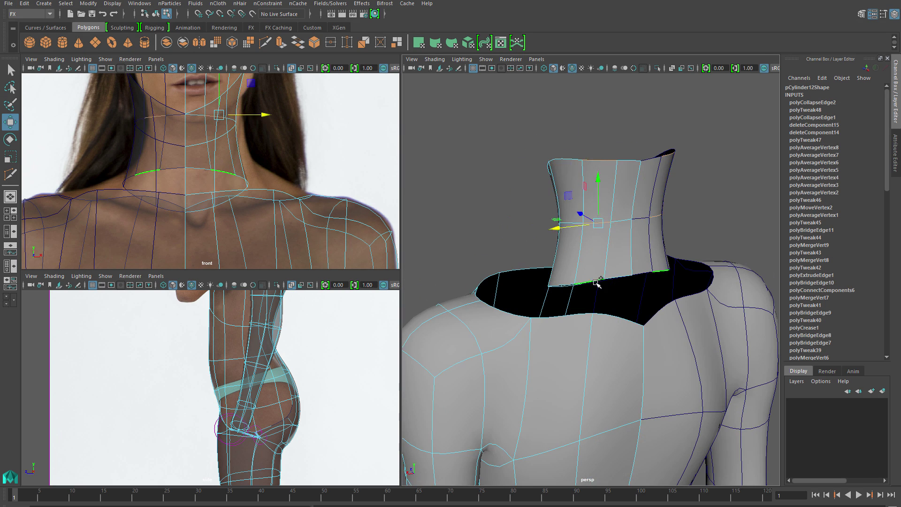
alt+drag(596, 283, 610, 301)
click(583, 237)
- Move the upper-chest border edges vertically to follow the collarbone line in the front reference
double_click(607, 307)
drag(242, 154, 243, 188)
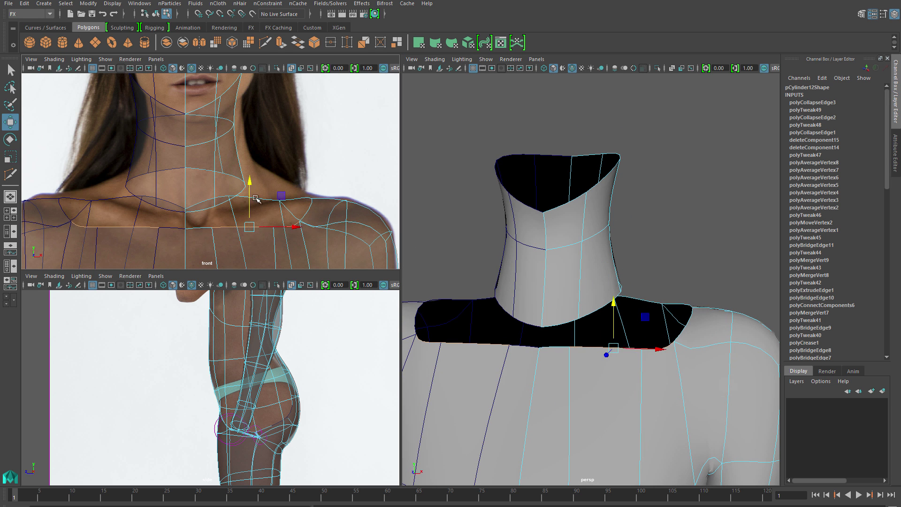
alt+drag(408, 223, 579, 246)
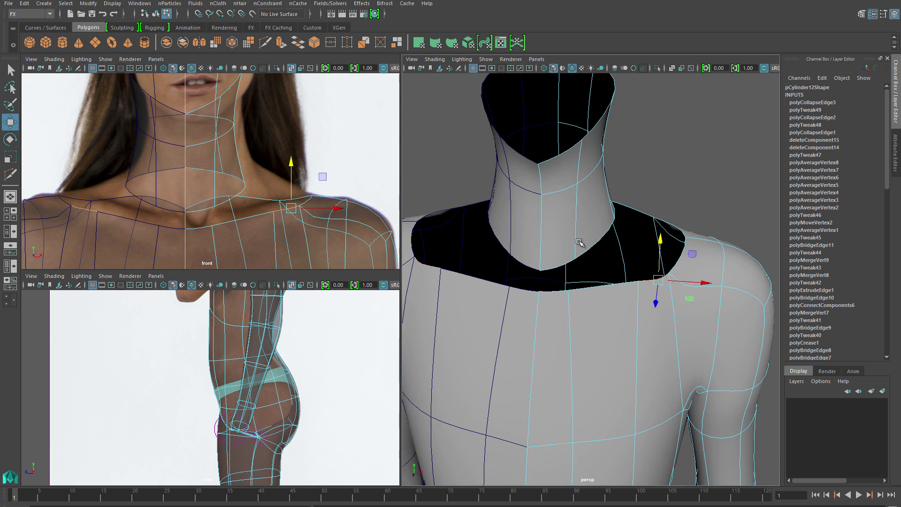
- Bridge the neck's lower border edges to the torso opening at the front and over the shoulders
double_click(555, 269)
shift+right_drag(578, 307, 596, 316)
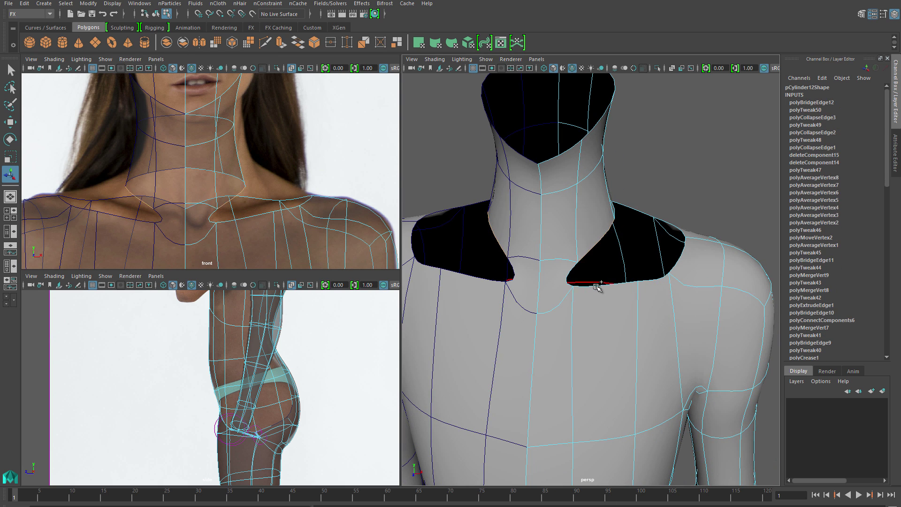
shift+right_drag(583, 281, 601, 294)
alt+drag(601, 293, 547, 290)
shift+right_drag(548, 290, 610, 301)
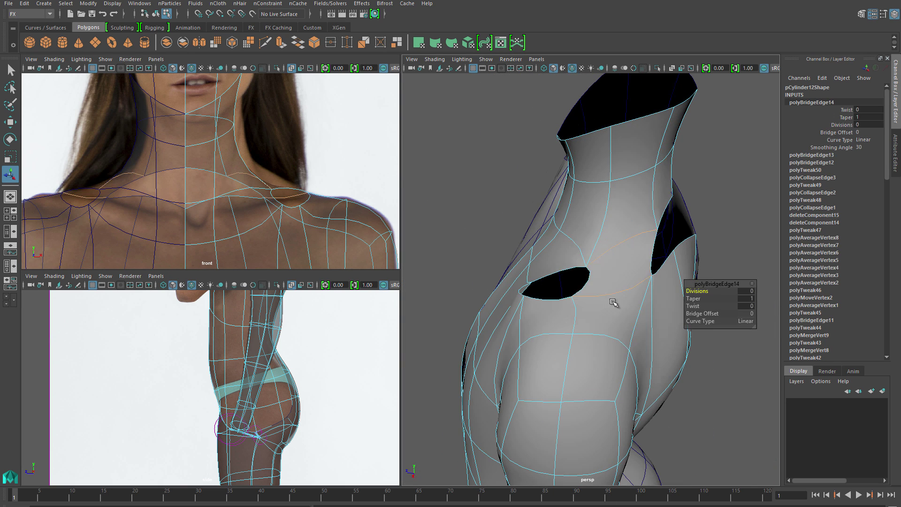
- Bridge the back of the neck to the upper back and fill the small holes left around the neck base
alt+drag(613, 301, 649, 300)
shift+right_drag(648, 262, 657, 301)
alt+drag(657, 300, 619, 271)
shift+right_drag(615, 323, 615, 357)
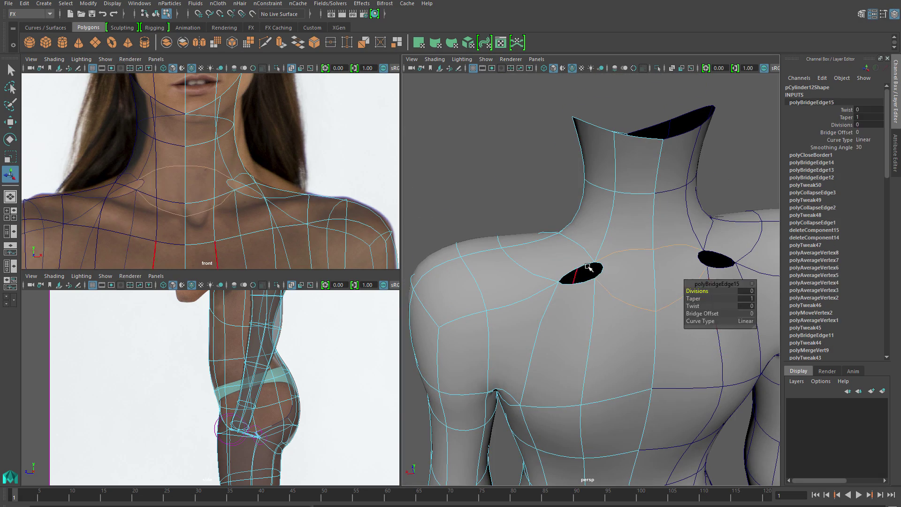
shift+right_drag(609, 302, 609, 338)
alt+drag(609, 338, 694, 328)
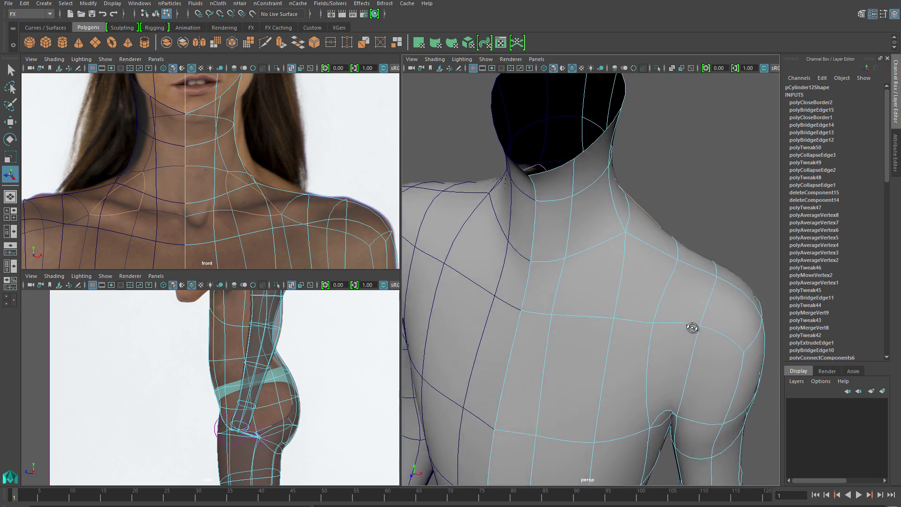
- Undo the last two changes and collapse the edges between the centre line and shoulder blade on the upper back
key(ctrl+z)
key(ctrl+z)
click(572, 299)
click(572, 299)
alt+drag(572, 299, 653, 346)
key(w)
alt+drag(609, 253, 577, 291)
click(580, 272)
shift+double_click(630, 284)
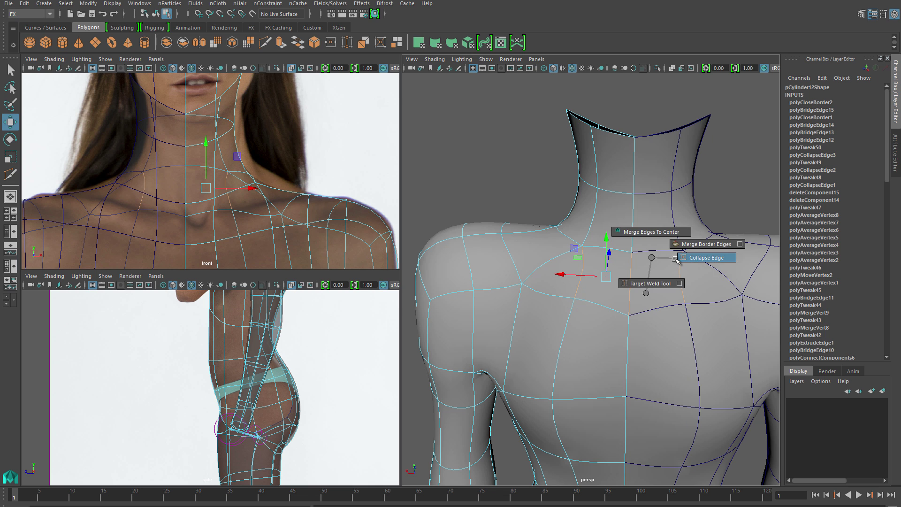
shift+right_drag(676, 258, 676, 259)
- Adjust the nape edge and the vertices behind the shoulder to fit the side reference
alt+drag(676, 258, 687, 231)
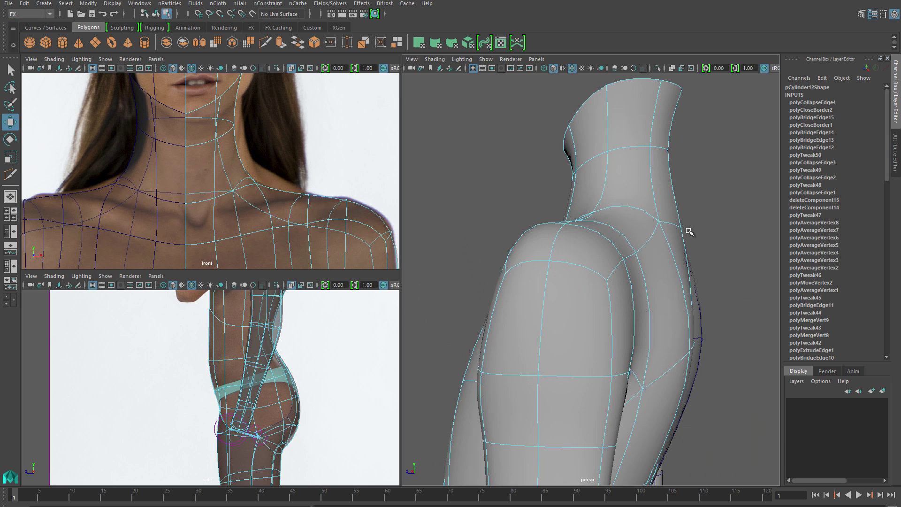
key(f)
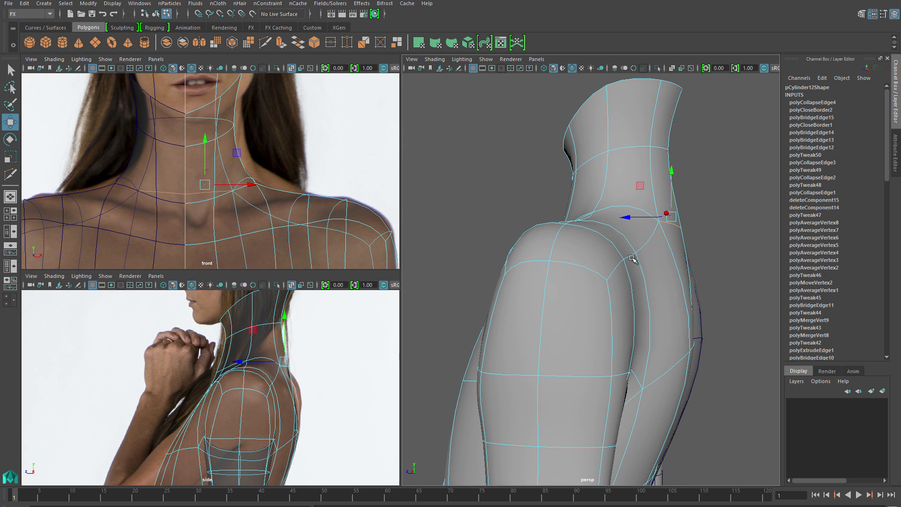
alt+drag(633, 262, 536, 271)
key(F9)
click(529, 266)
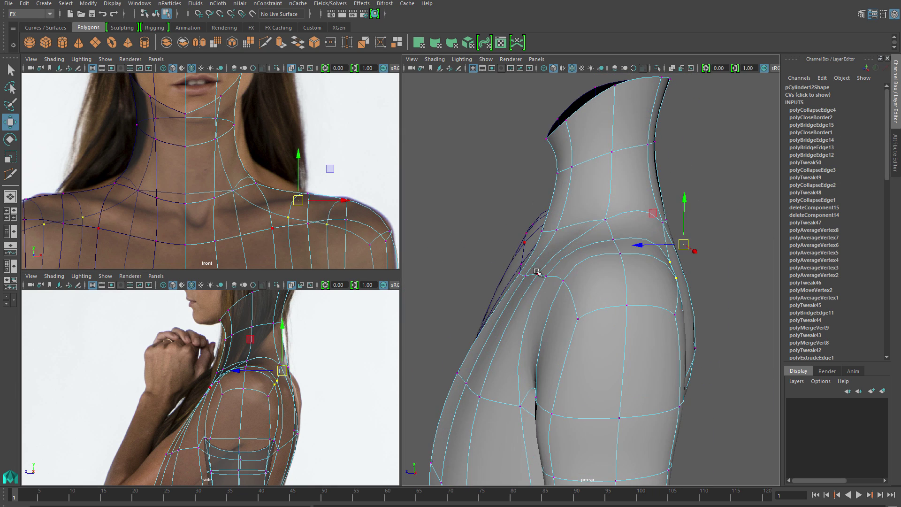
- Create a polygon sphere and rotate it 90 degrees about X
shift+right_click(676, 280)
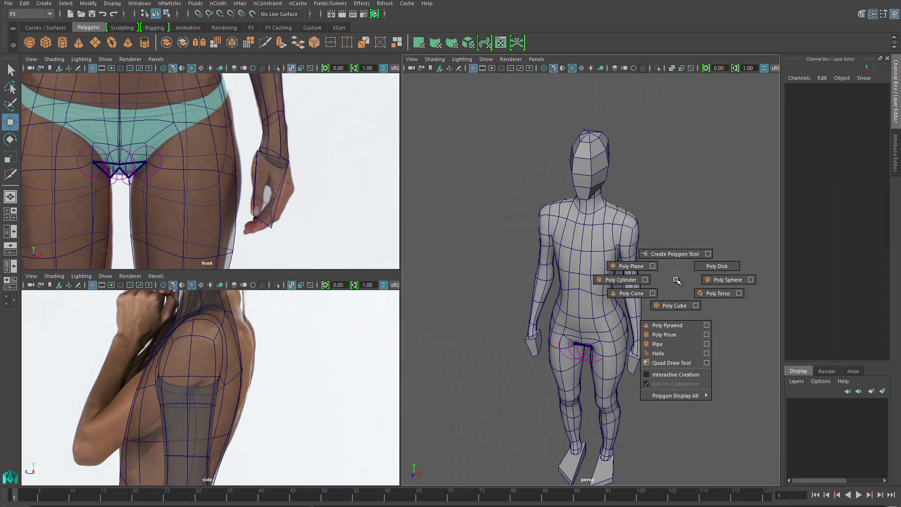
click(720, 280)
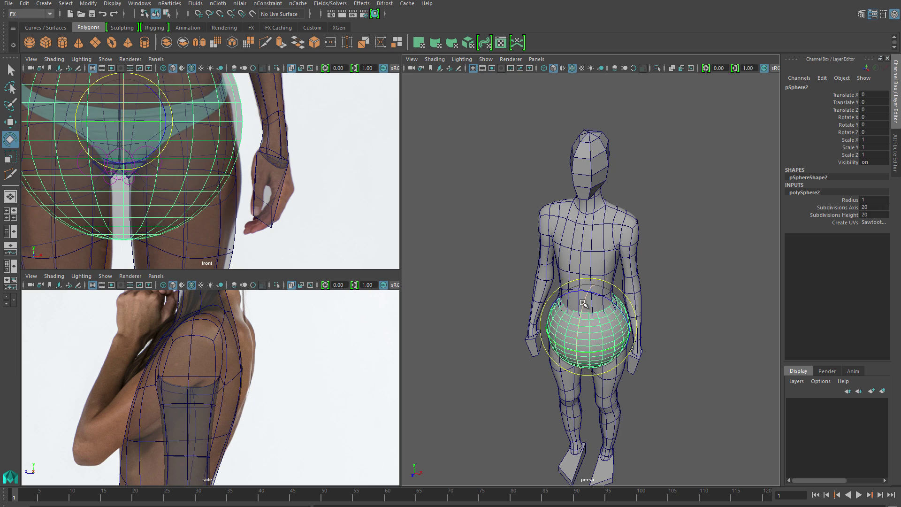
drag(583, 303, 592, 352)
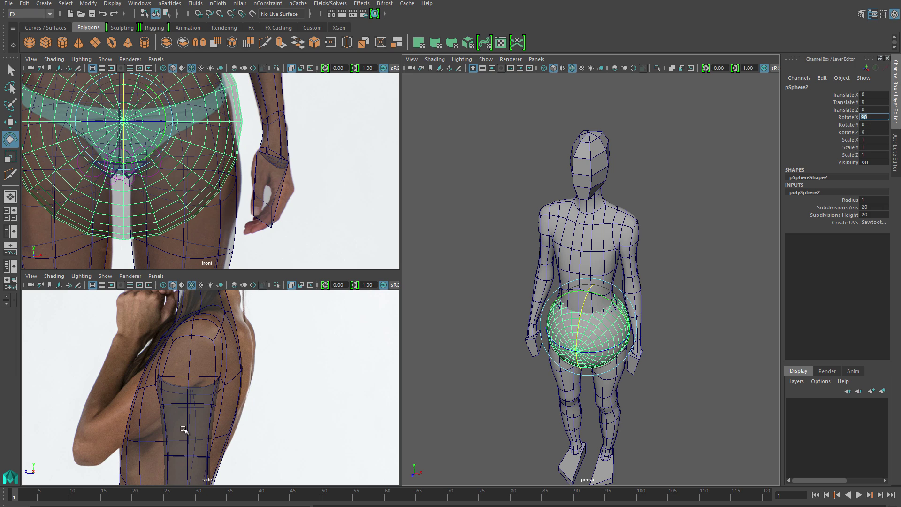
- Move the sphere up over one side of the chest to about X 0.423, Y 2.205, Z 0.141
scroll(182, 429, down, 5)
key(w)
drag(226, 425, 221, 361)
alt+middle_drag(226, 80, 235, 262)
drag(167, 168, 226, 169)
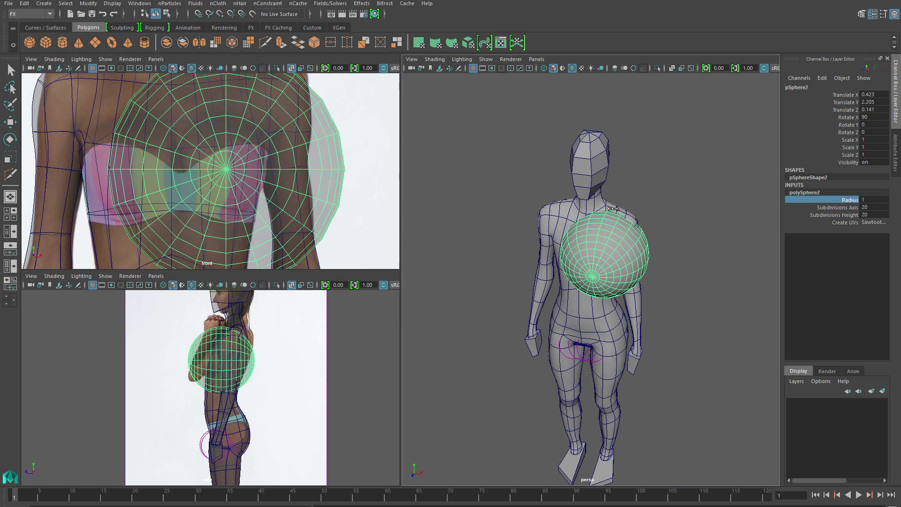
- Set the sphere's radius to 0.4 and reposition it over the breast at about X 0.403, Y 2.264, Z 0.439
middle_drag(612, 208, 612, 212)
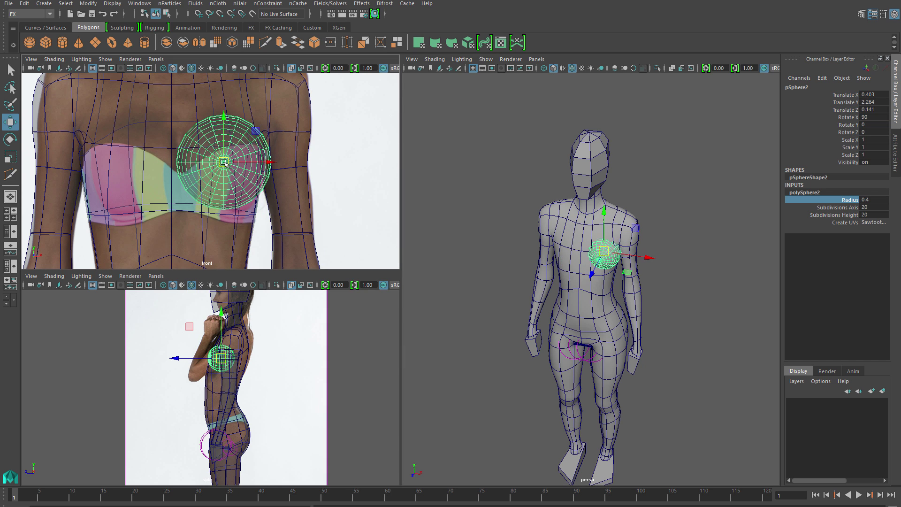
scroll(591, 282, up, 3)
drag(185, 358, 176, 358)
- Reduce the sphere to 6 axis and 4 height subdivisions and rotate it about 14.4 degrees around Y
scroll(592, 281, up, 5)
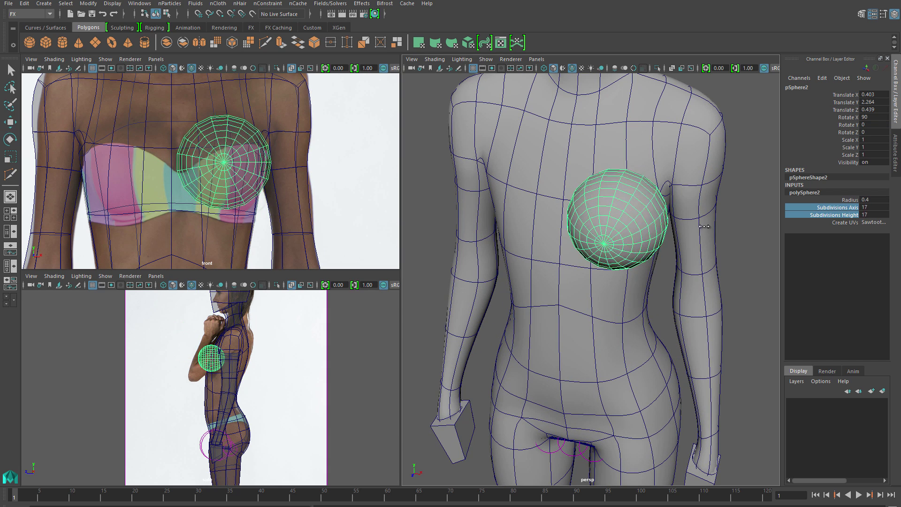
alt+drag(660, 222, 623, 211)
alt+drag(705, 238, 676, 286)
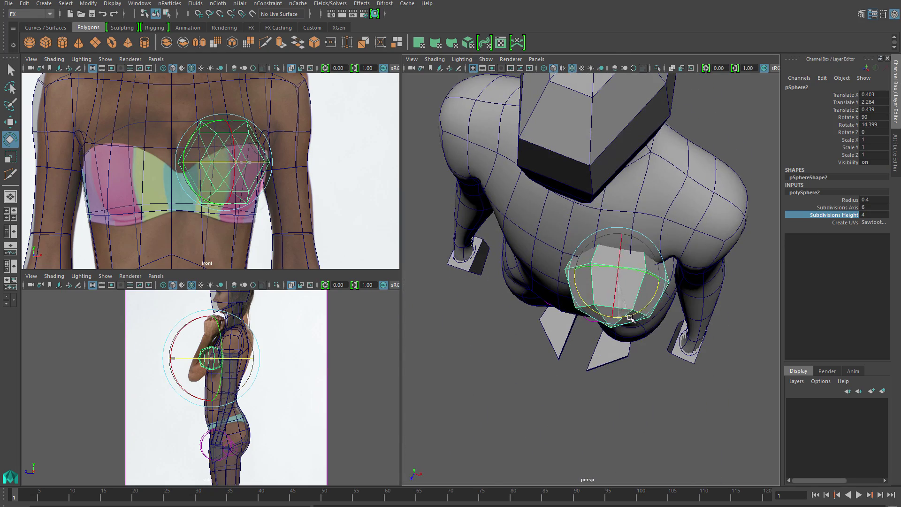
- Smooth-preview the sphere and tilt its upper rear part back toward the chest in component mode
alt+drag(630, 318, 623, 261)
alt+right_drag(623, 262, 601, 255)
key(q)
key(f)
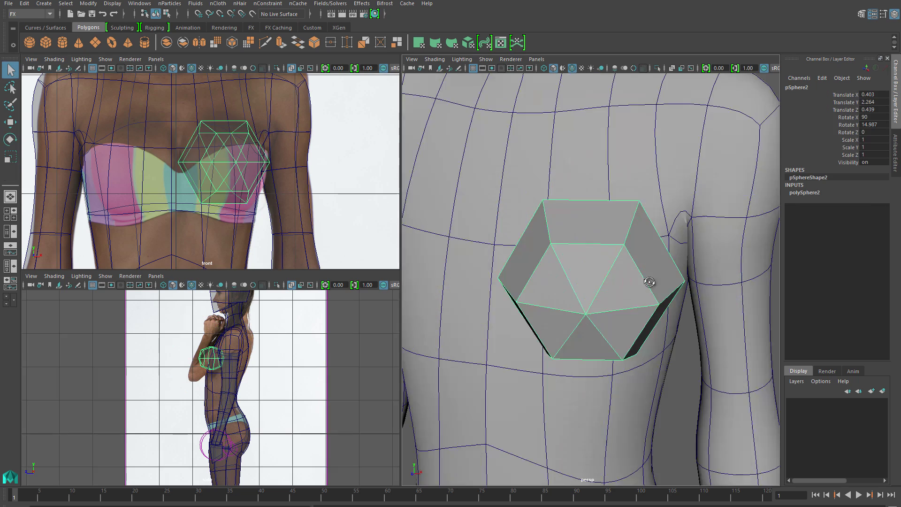
alt+drag(649, 281, 596, 248)
right_drag(595, 249, 596, 224)
key(w)
alt+drag(595, 224, 581, 280)
key(3)
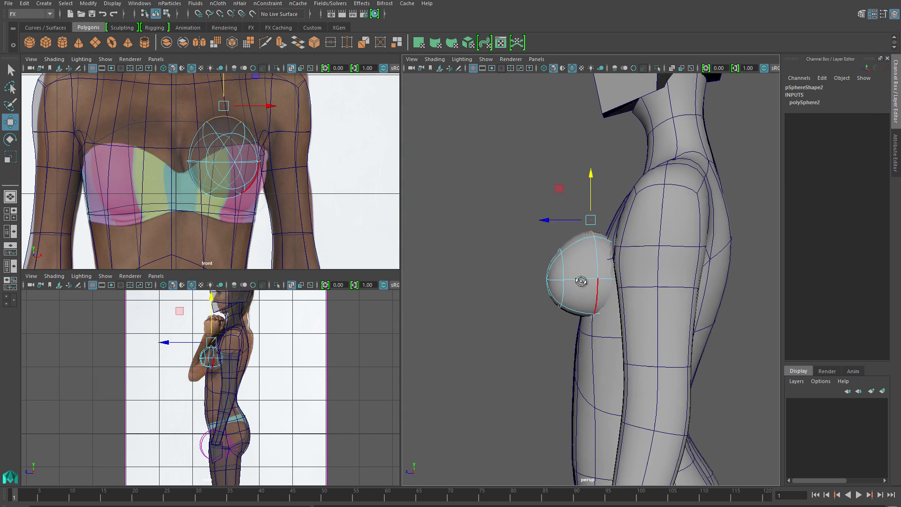
drag(550, 240, 602, 236)
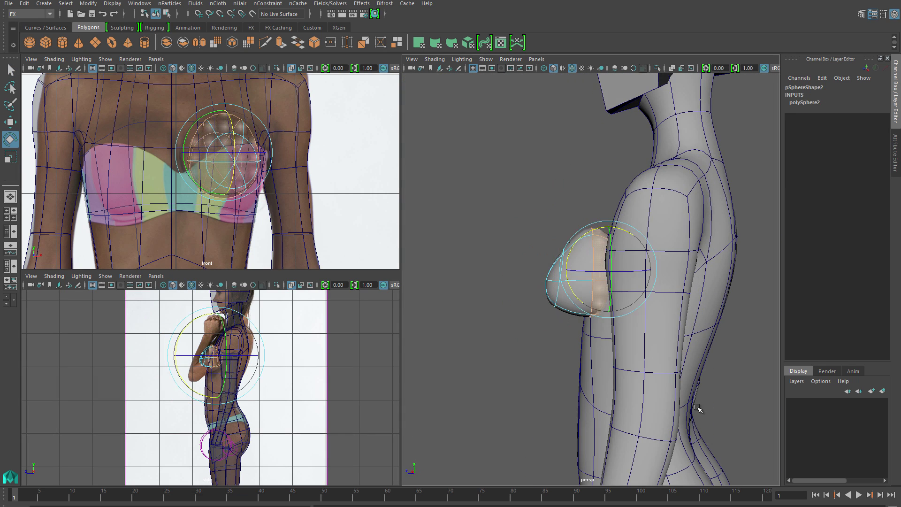
- Delete the rear faces of the sphere to leave an open breast shell, and return to object mode
alt+drag(697, 408, 685, 282)
key(F8)
key(w)
- Hide the grid, scale the breast shell uniformly to about 1.128 and move it to about X 0.394, Y 2.251
click(112, 3)
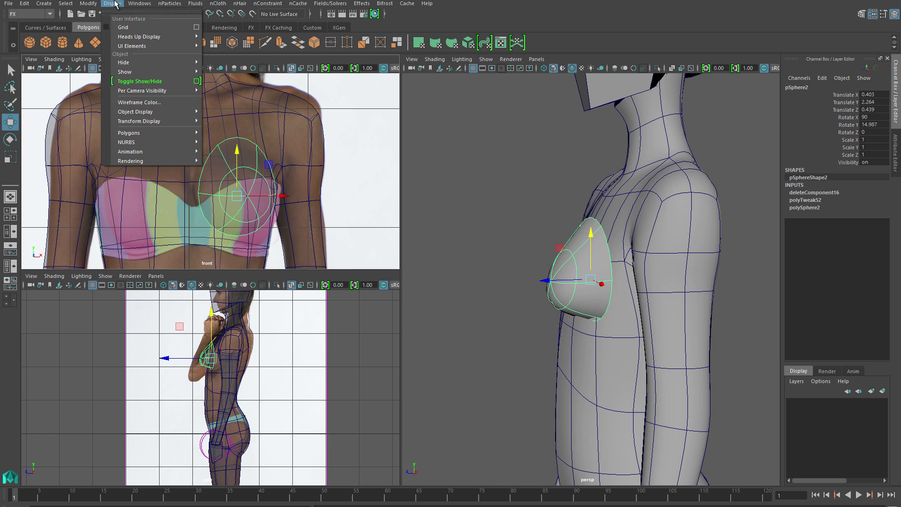
click(123, 28)
scroll(248, 202, up, 2)
key(r)
drag(247, 202, 251, 202)
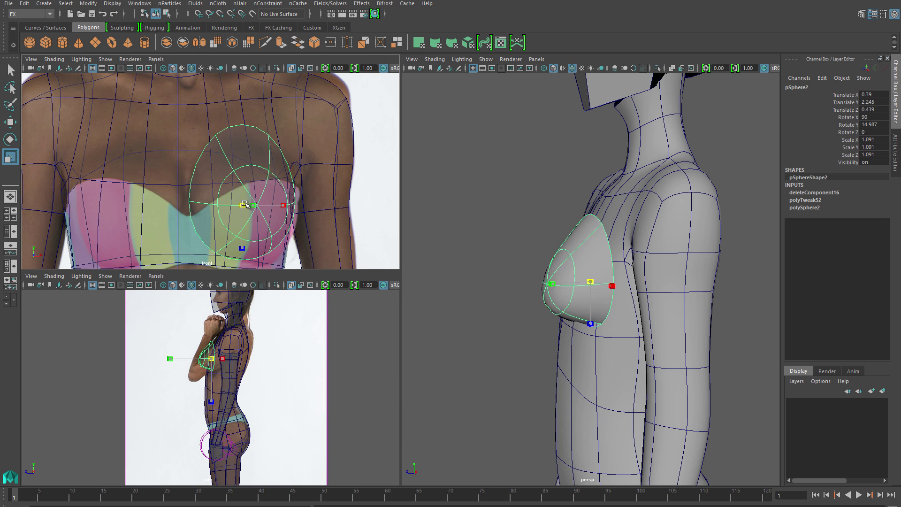
scroll(263, 369, up, 5)
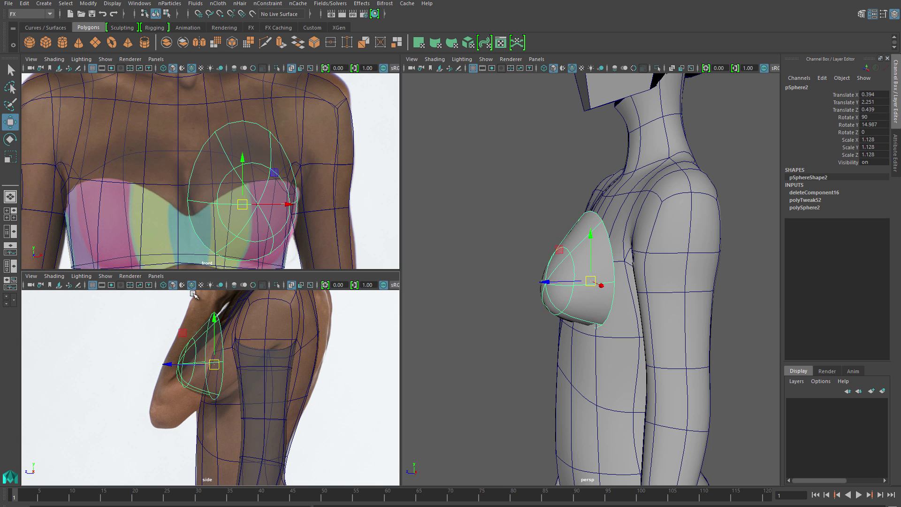
- Pull the breast shell's top rim vertices up and back so they meet the upper chest
key(F8)
click(227, 310)
alt+drag(539, 329, 582, 244)
right_drag(581, 244, 619, 234)
key(F8)
alt+drag(589, 330, 535, 281)
- Adjust the breast shell's lower rim vertices to follow the reference contour under the breast
key(w)
click(571, 209)
click(519, 311)
alt+drag(519, 312, 530, 284)
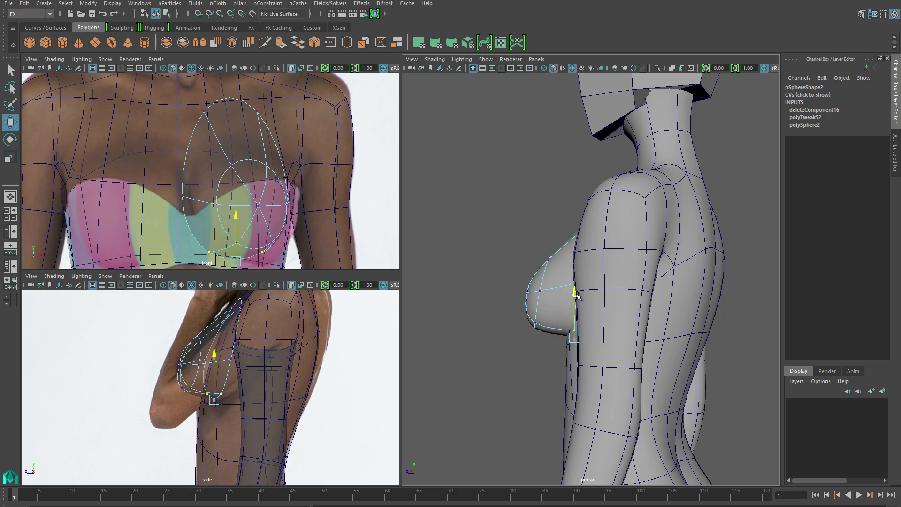
right_drag(576, 295, 538, 291)
click(538, 291)
alt+drag(550, 294, 540, 338)
key(r)
- Select the torso and use Multi-Cut to cut the outline of the breast's rim into the chest faces
click(520, 359)
scroll(519, 358, up, 3)
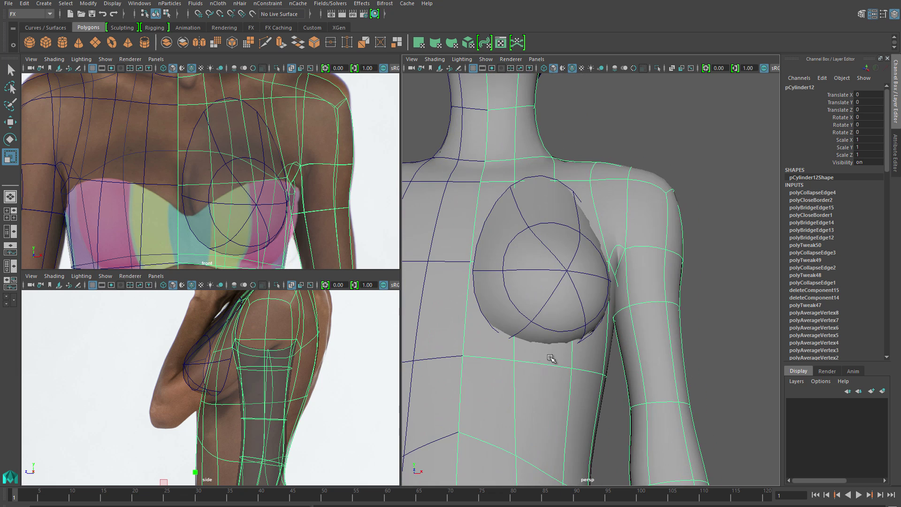
shift+right_drag(531, 320, 532, 355)
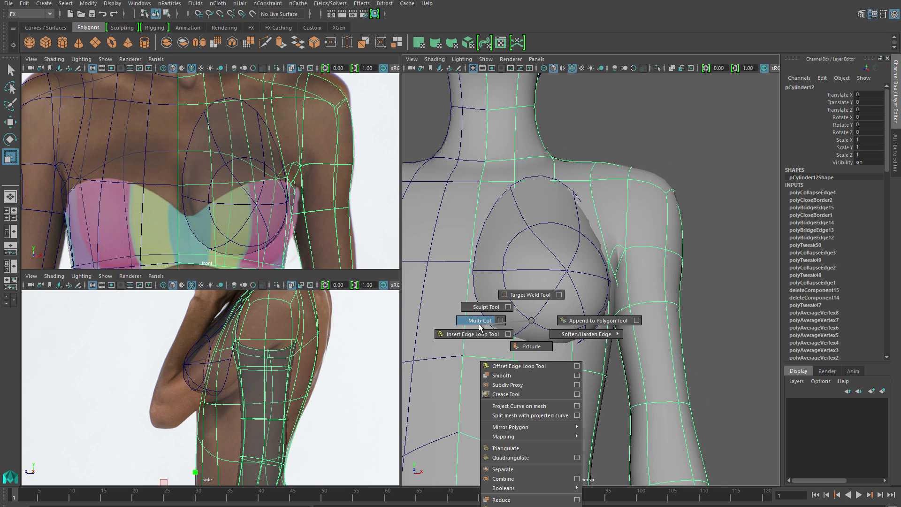
shift+right_drag(478, 323, 478, 322)
click(514, 343)
alt+drag(515, 343, 551, 353)
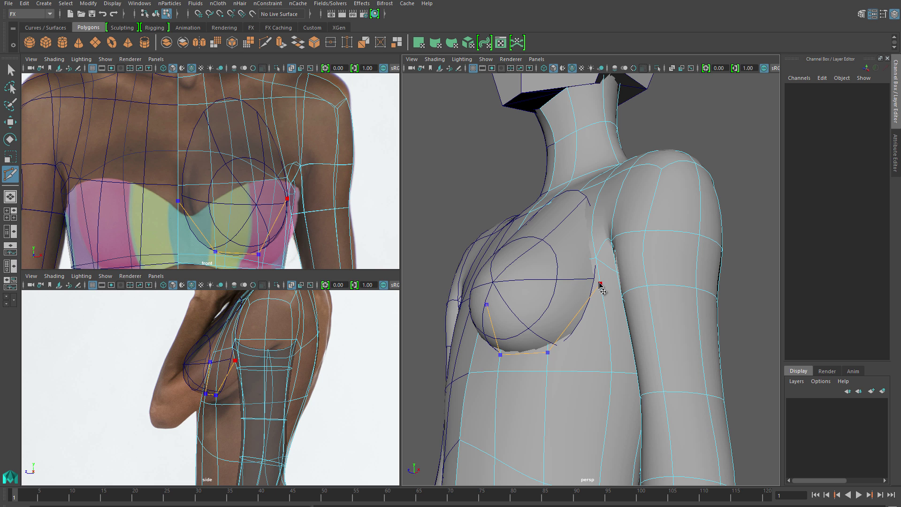
alt+drag(558, 291, 538, 226)
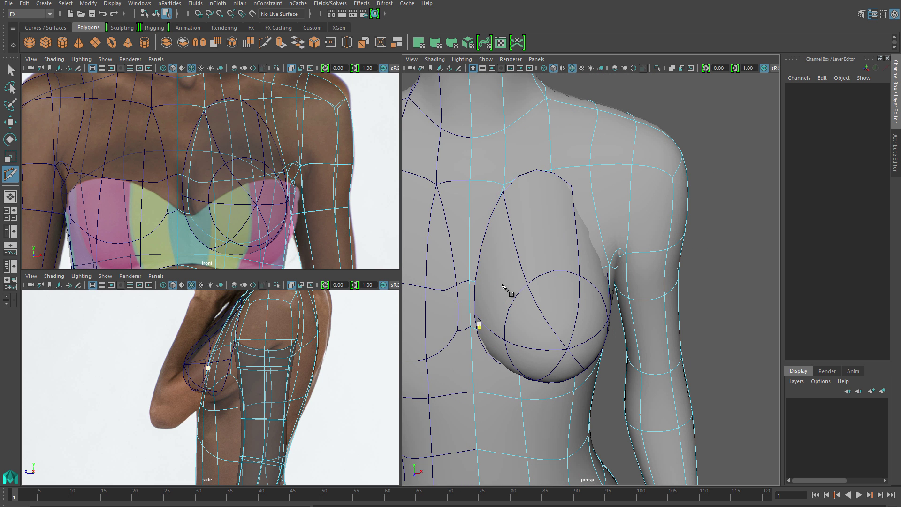
- Delete the torso faces enclosed by the cut outline to open a hole behind the breast
key(w)
alt+drag(505, 290, 512, 196)
click(553, 201)
click(543, 292)
key(Delete)
- Cut the chest face beside the hole's outer upper edge and remove the piece next to the opening
shift+right_drag(513, 196, 524, 157)
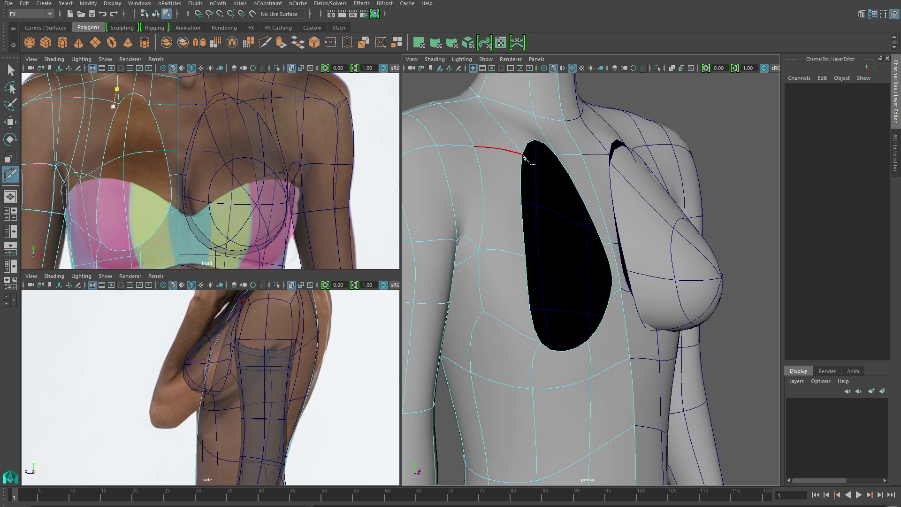
alt+drag(512, 202, 490, 205)
key(w)
key(1)
click(490, 205)
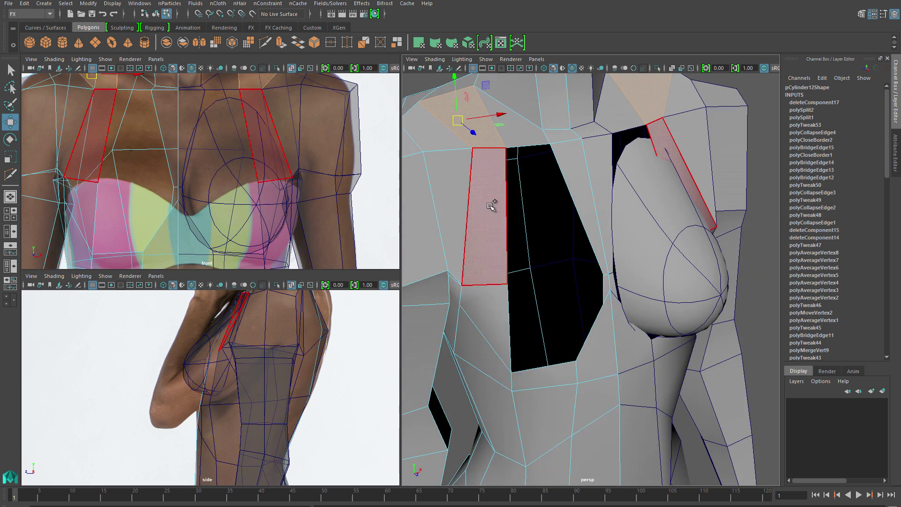
key(y)
alt+drag(474, 292, 485, 264)
key(w)
click(519, 221)
mouse_move(519, 221)
alt+mouse_down()
mouse_move(578, 169)
mouse_move(502, 226)
alt+mouse_up()
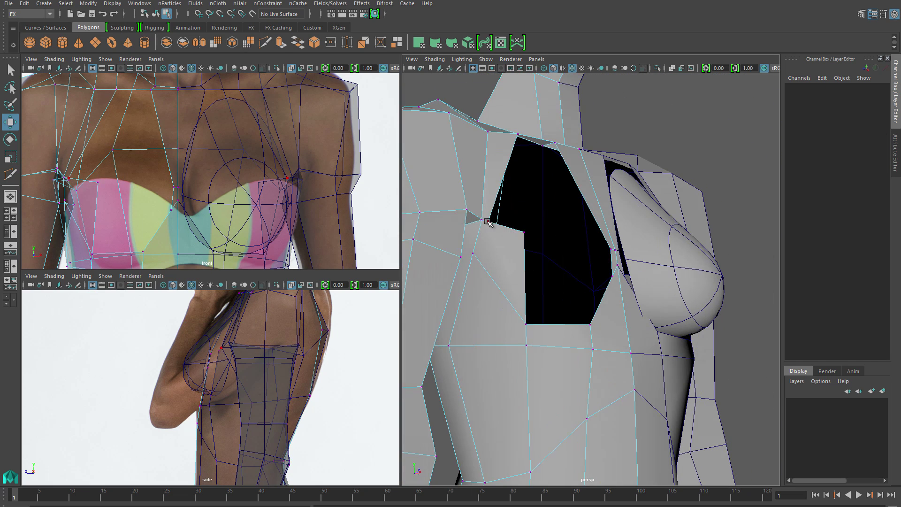
- Connect and target-weld the stray vertices along the hole's outer edge near the armpit
click(523, 232)
right_drag(492, 375, 476, 225)
alt+drag(476, 263, 469, 253)
mouse_move(478, 249)
shift+right_down()
mouse_move(469, 275)
mouse_move(473, 243)
shift+right_up()
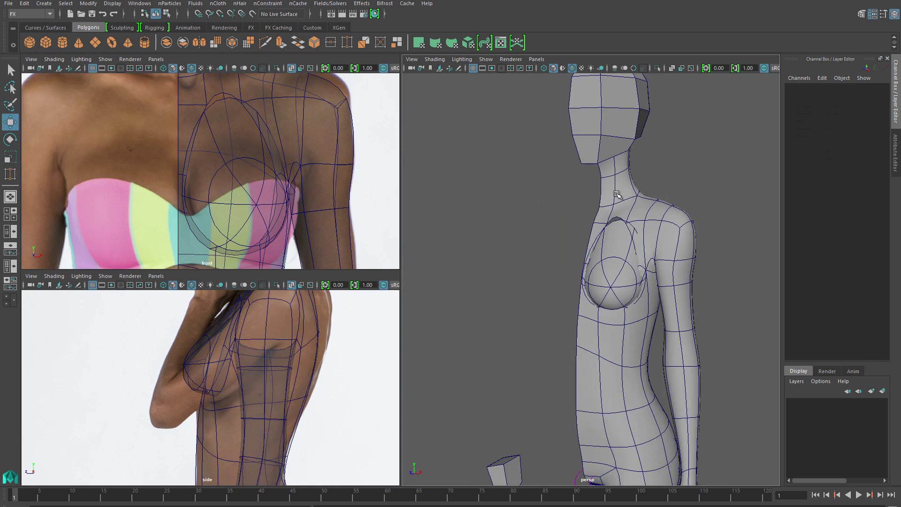
- Combine the breast shell and the remaining torso half into one mesh
click(610, 277)
shift+right_drag(657, 209, 651, 371)
scroll(632, 249, up, 3)
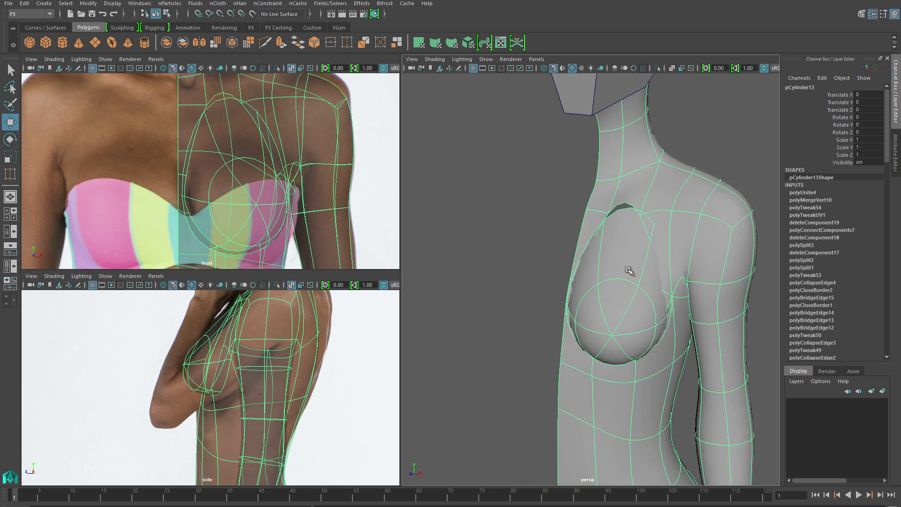
- Target-weld the breast's top rim vertices to the matching vertices on the upper edge of the chest hole
key(1)
shift+right_drag(619, 200, 627, 212)
shift+click(610, 183)
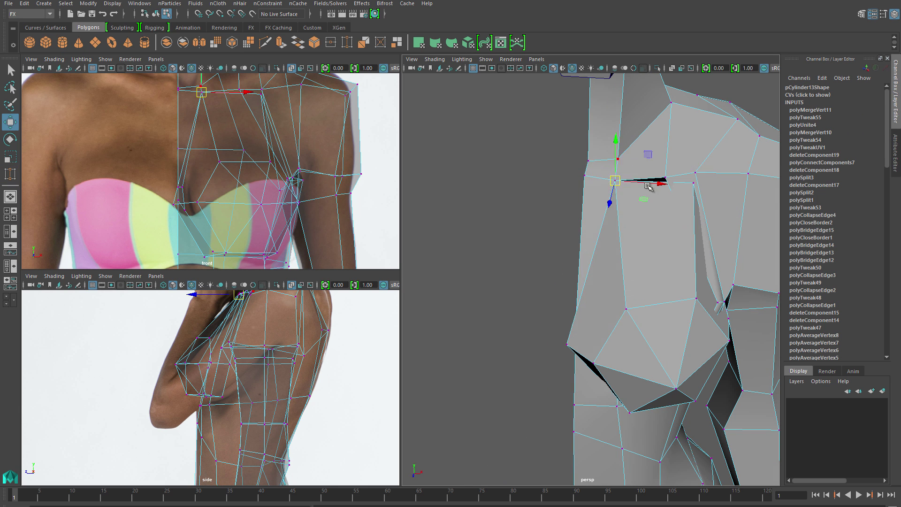
alt+drag(623, 203, 626, 207)
shift+right_drag(663, 221, 670, 201)
key(g)
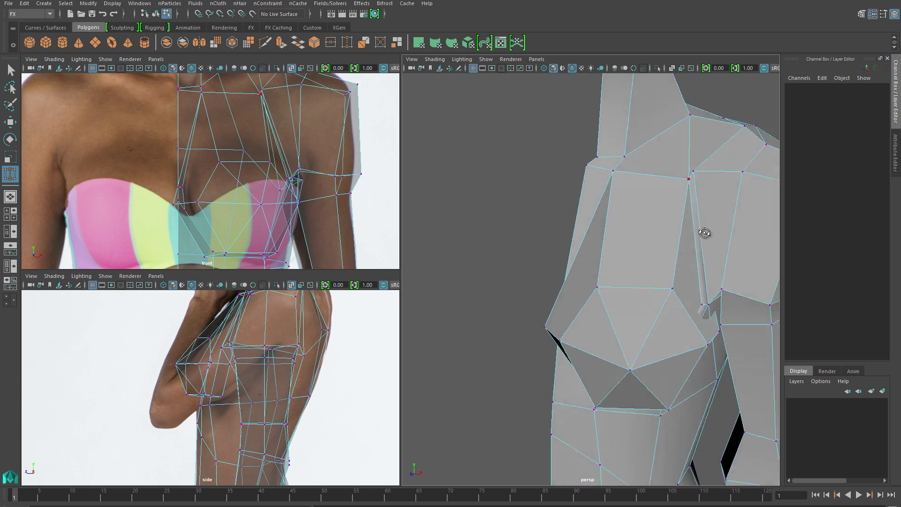
- Examine how the breast's inner rim lines up with the chest hole in wireframe and shaded display
scroll(654, 249, up, 5)
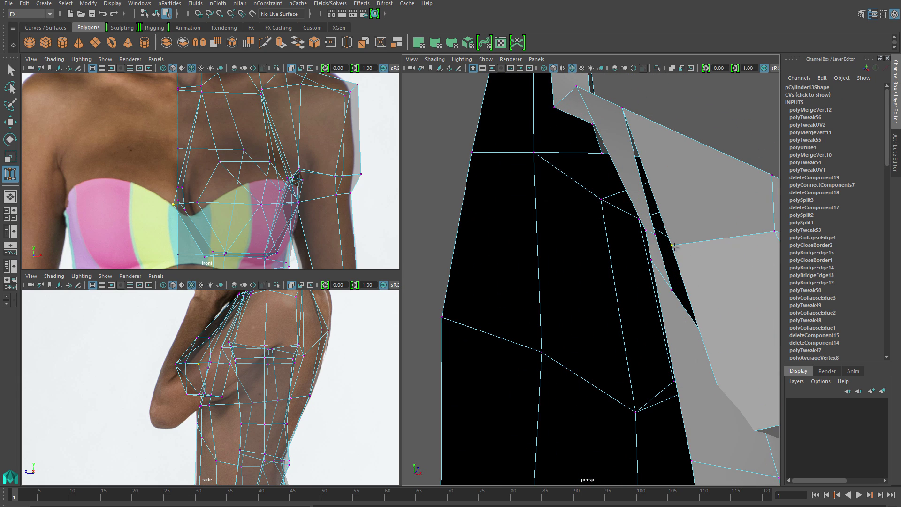
click(673, 293)
scroll(653, 298, down, 3)
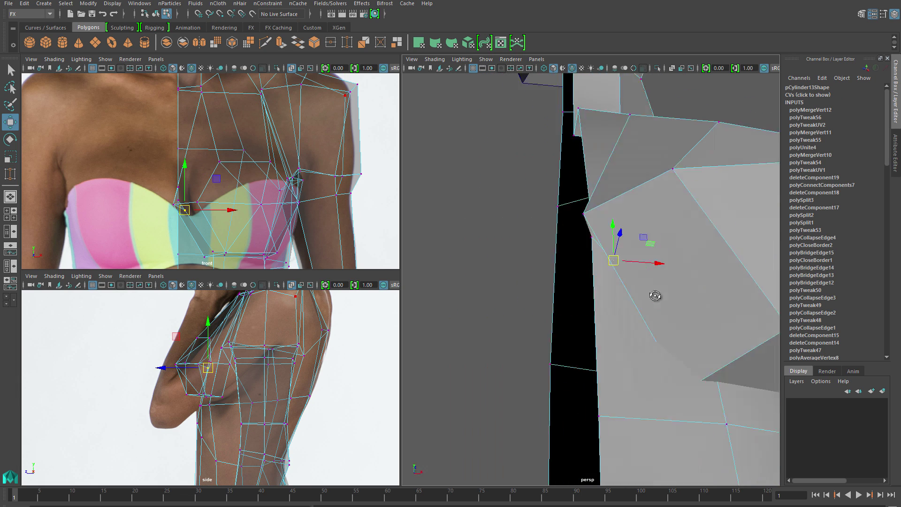
key(4)
mouse_move(688, 297)
alt+mouse_down()
mouse_move(677, 308)
mouse_move(648, 291)
mouse_move(610, 301)
alt+mouse_up()
mouse_move(610, 300)
alt+mouse_down()
mouse_move(569, 278)
mouse_move(581, 283)
mouse_move(618, 239)
alt+mouse_up()
key(5)
key(4)
key(5)
key(F8)
click(618, 238)
shift+right_drag(578, 261, 483, 181)
alt+drag(554, 323, 528, 328)
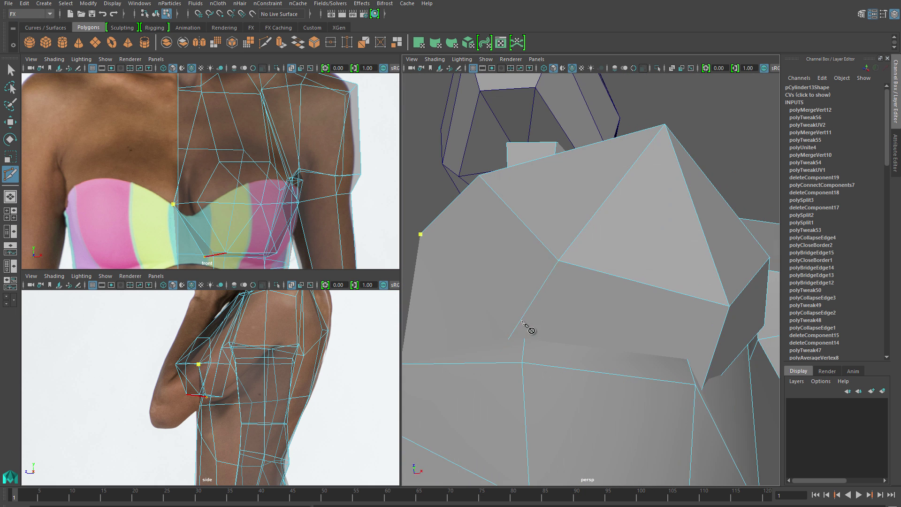
key(w)
- Connect a new edge across the underside of the breast and shift it about -0.032 in local Y
right_drag(545, 251, 557, 233)
click(553, 309)
alt+drag(553, 309, 596, 293)
shift+right_drag(597, 422, 623, 426)
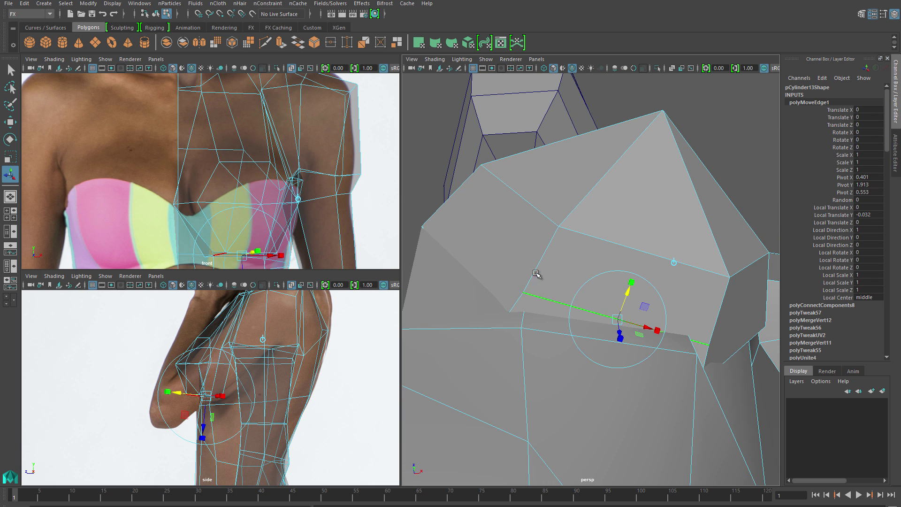
- Move the new edge's inner vertex about -0.014, -0.025, 0.003 locally and connect it to the inner rim vertex
click(522, 292)
shift+right_drag(547, 294, 544, 291)
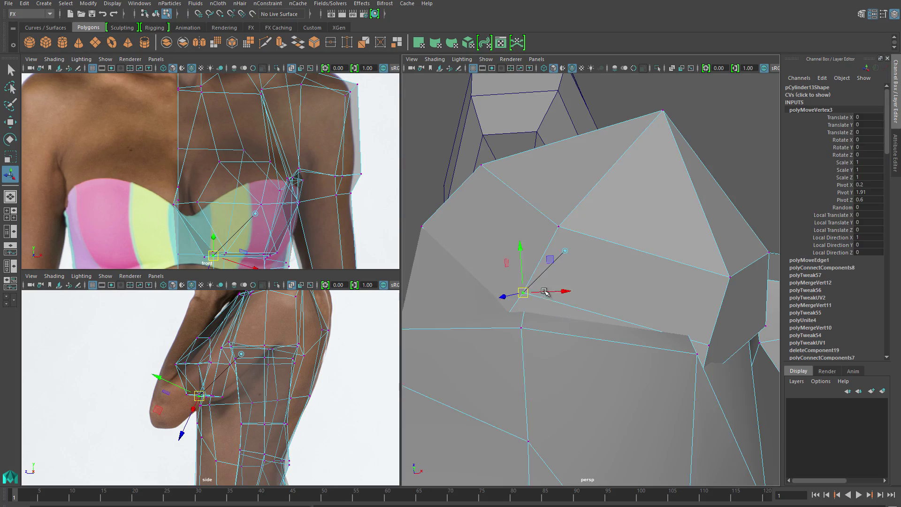
alt+drag(544, 291, 567, 290)
alt+drag(538, 265, 438, 209)
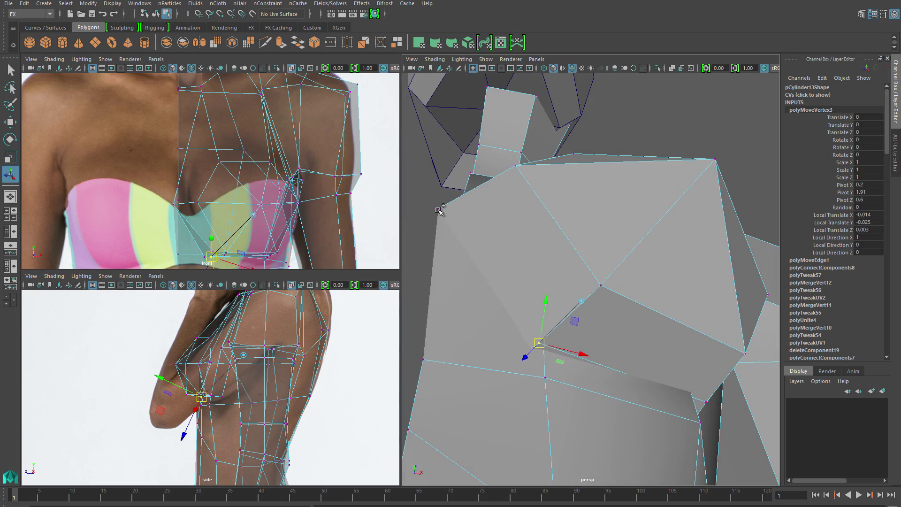
shift+right_drag(513, 256, 516, 262)
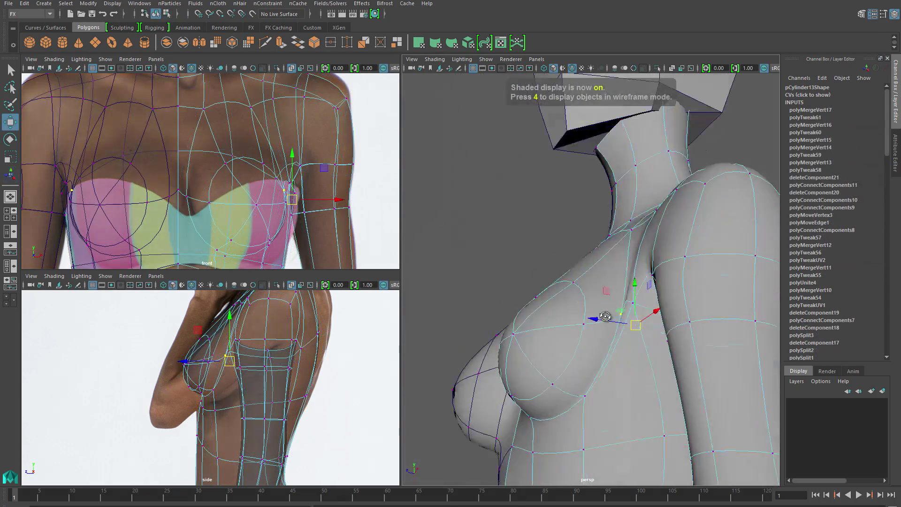